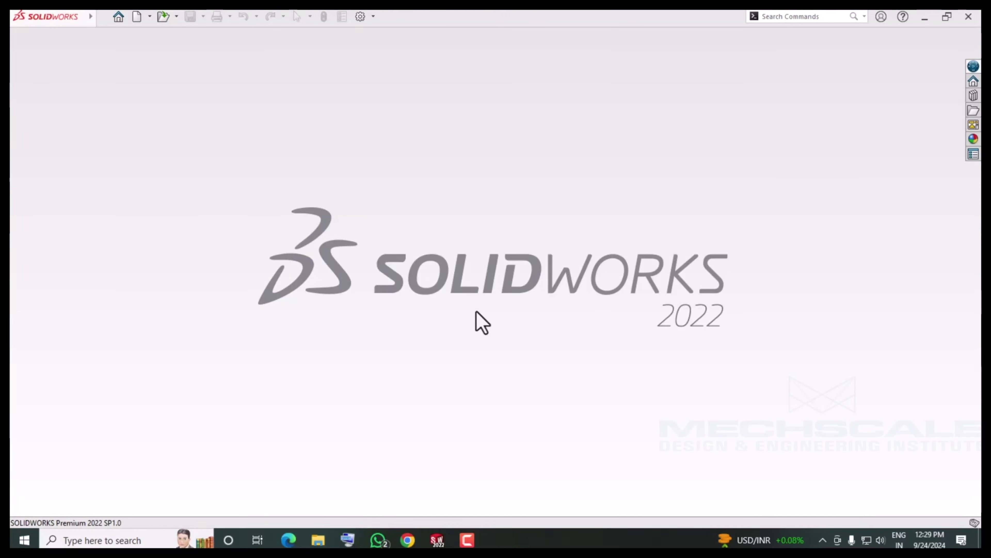
- Create a new blank part document, Part5, from the New Document dialog
click(133, 19)
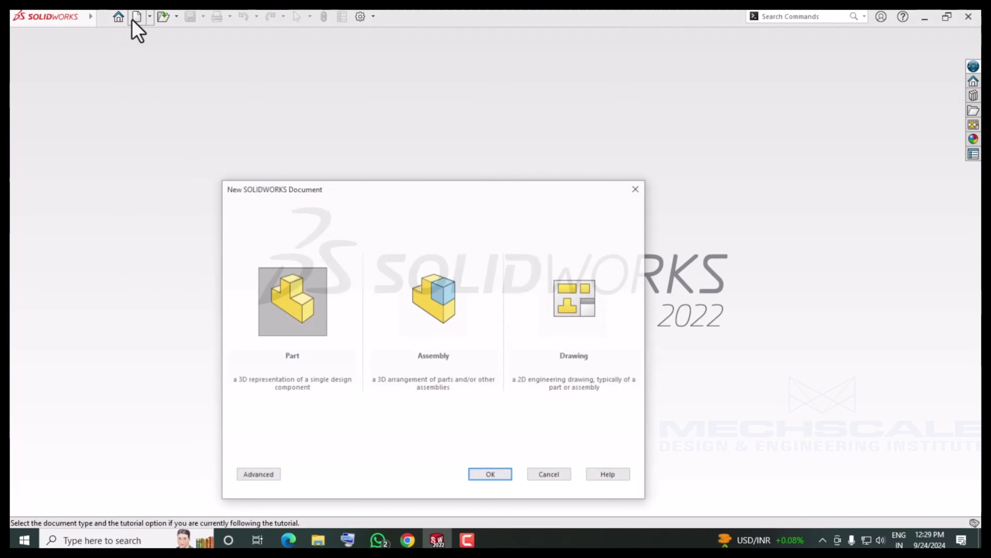
click(484, 477)
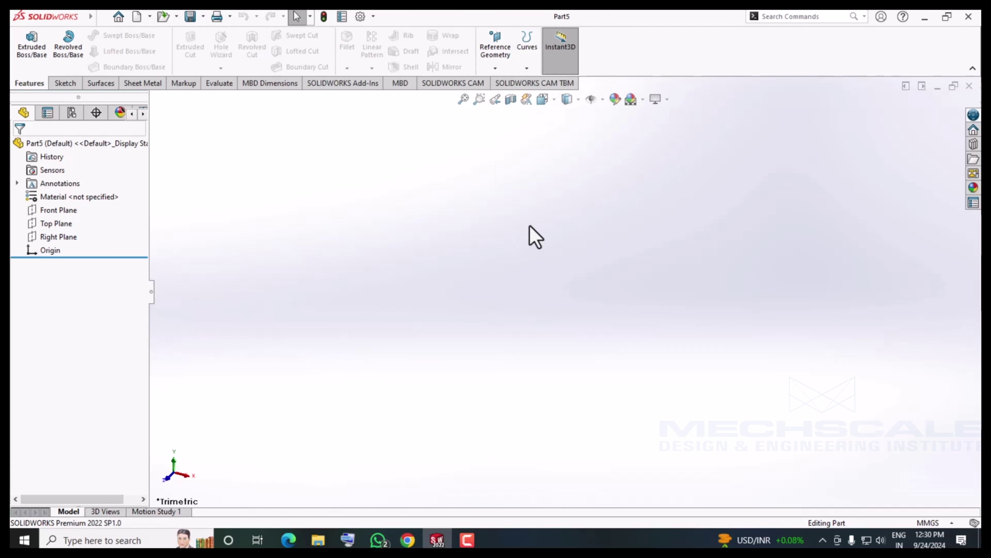
click(496, 69)
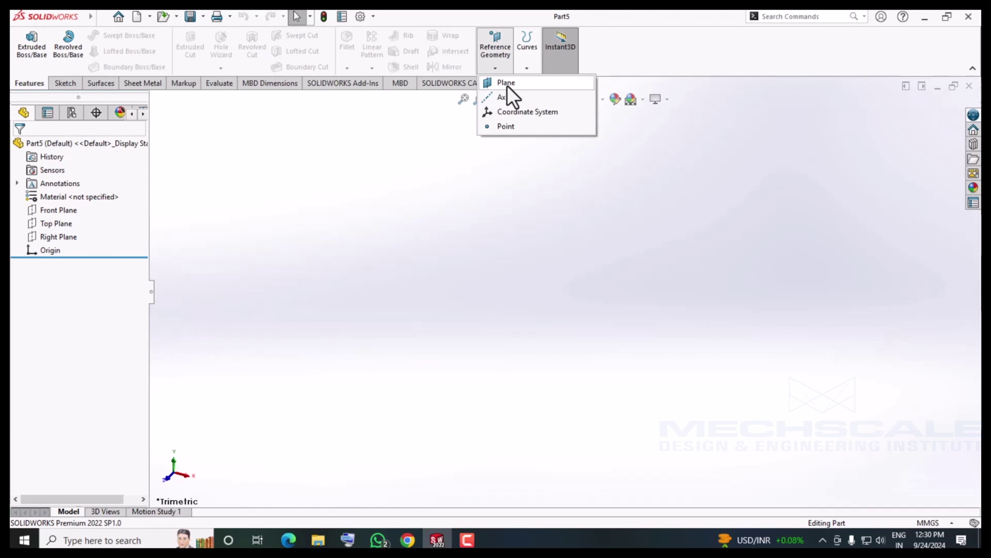
click(48, 213)
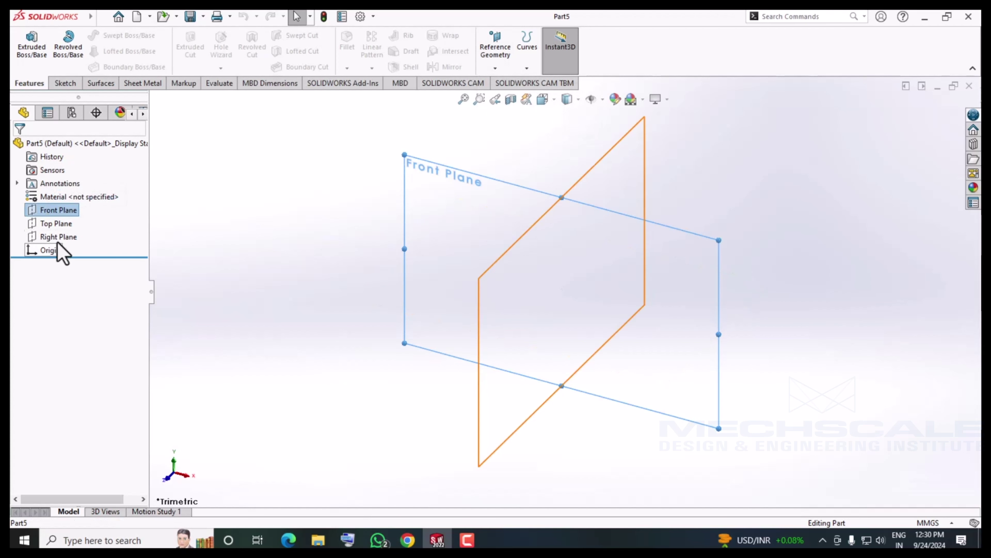
click(371, 311)
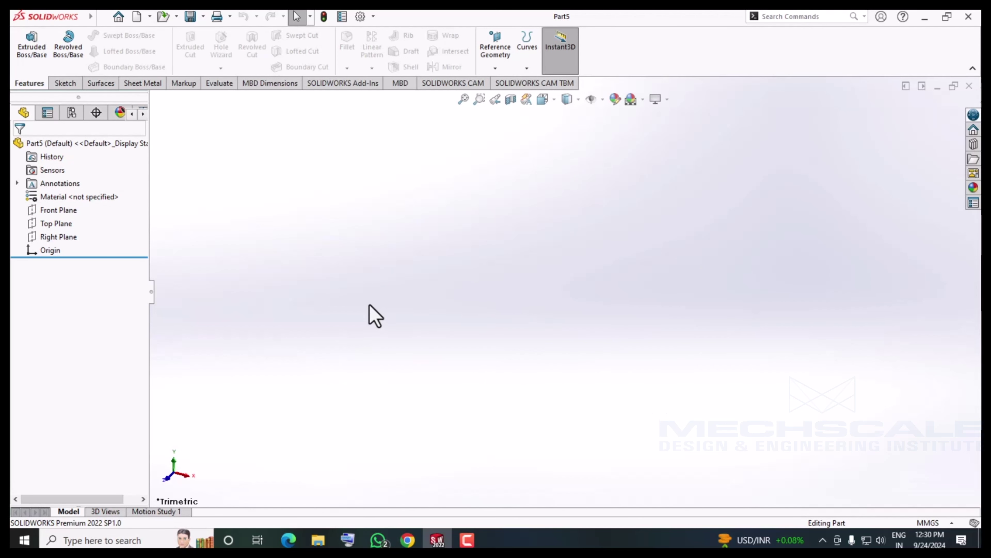
click(510, 69)
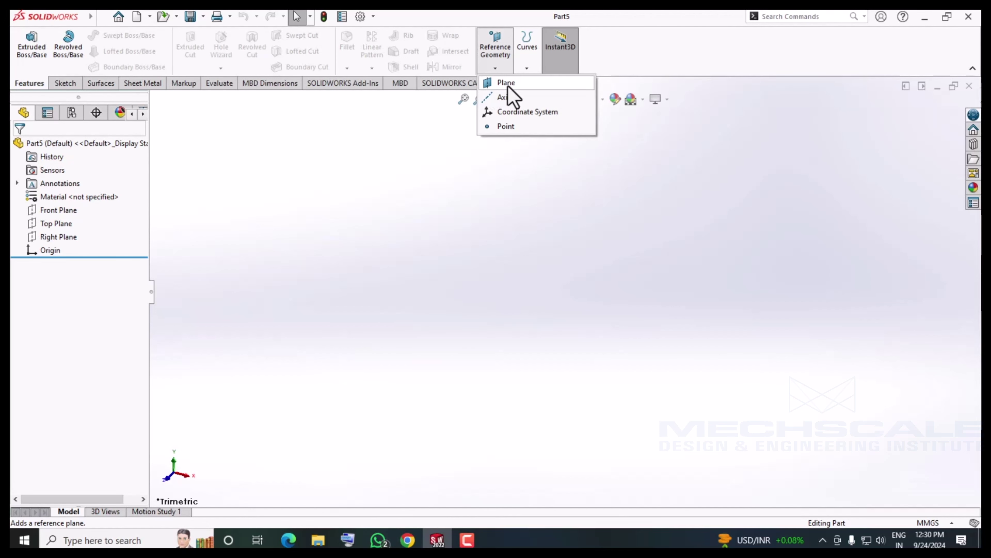
right_click(64, 224)
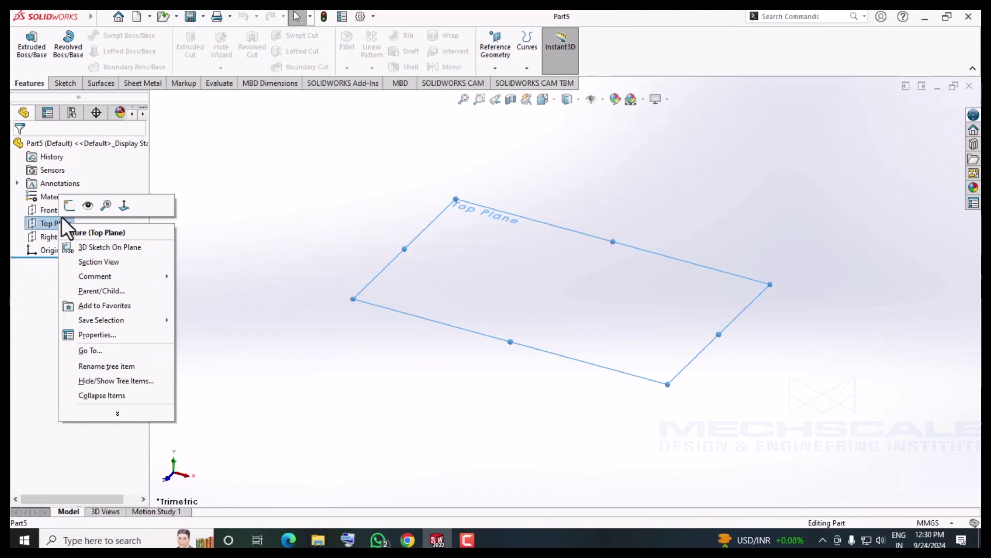
click(237, 195)
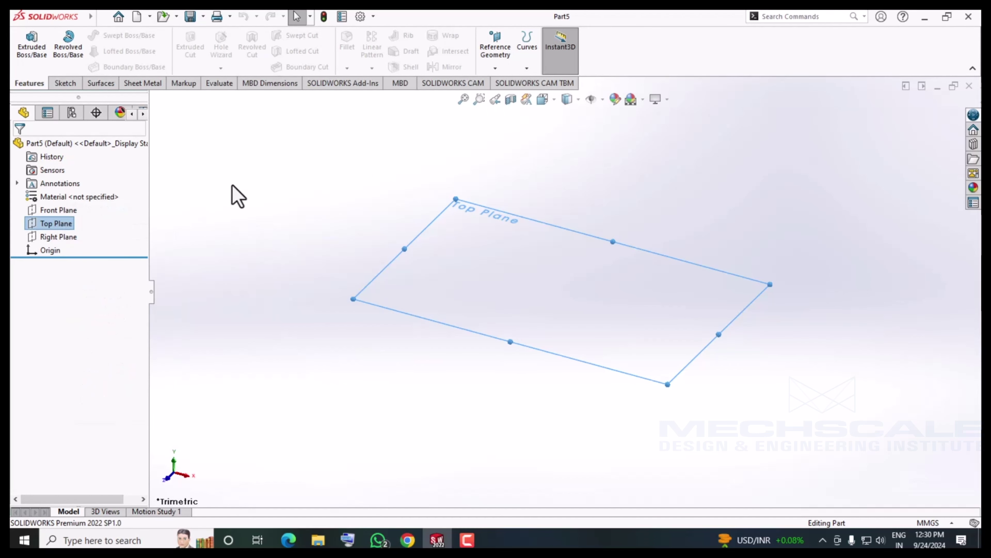
click(55, 223)
- Start a sketch on the Top Plane, viewed normal to it, and draw a circle centred on the origin
mouse_move(277, 376)
middle_down()
mouse_move(331, 316)
mouse_move(270, 334)
mouse_move(276, 354)
middle_up()
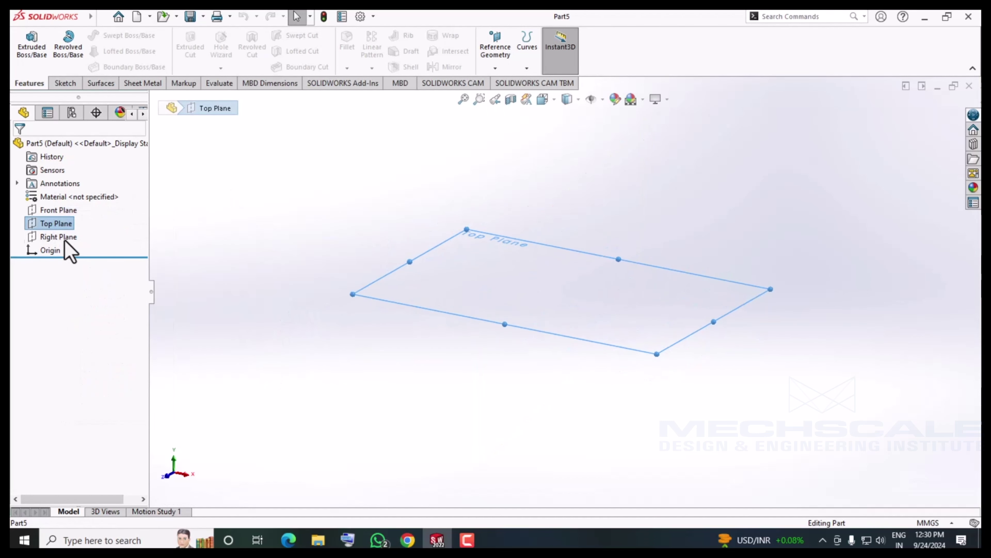
right_click(63, 223)
click(124, 204)
click(63, 82)
click(26, 45)
click(113, 35)
click(564, 291)
- Finish the circle and orbit to an angled view of Sketch1
right_click(429, 172)
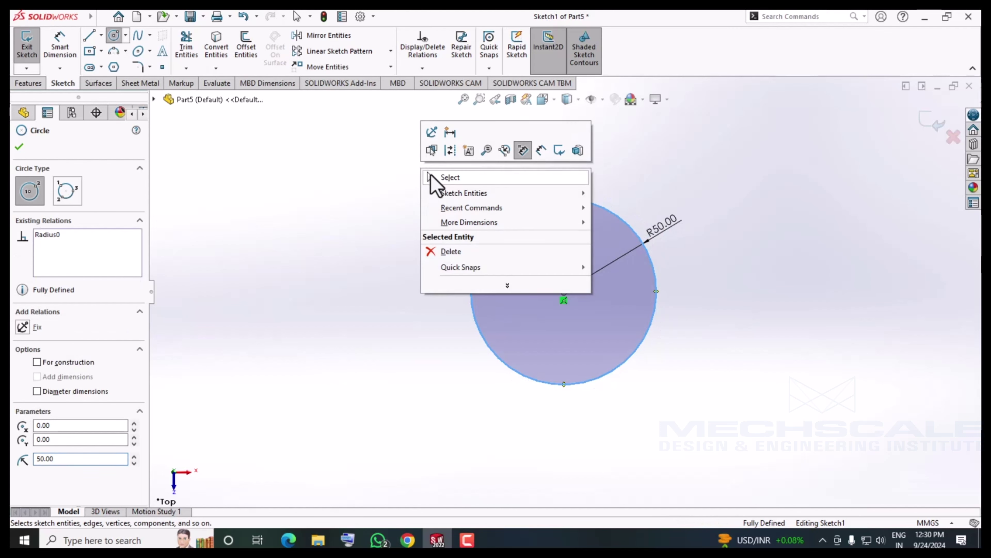
click(441, 177)
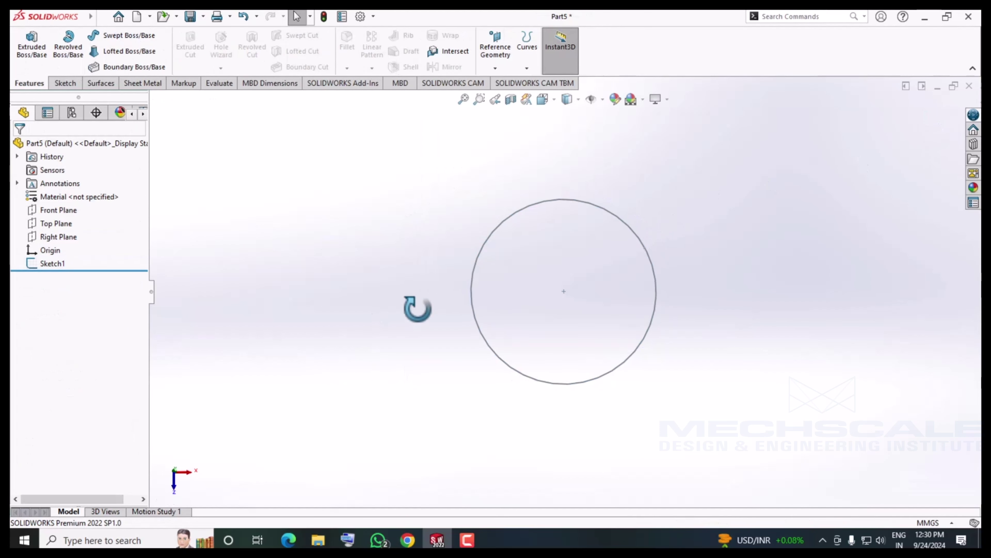
middle_drag(417, 308, 406, 183)
click(56, 223)
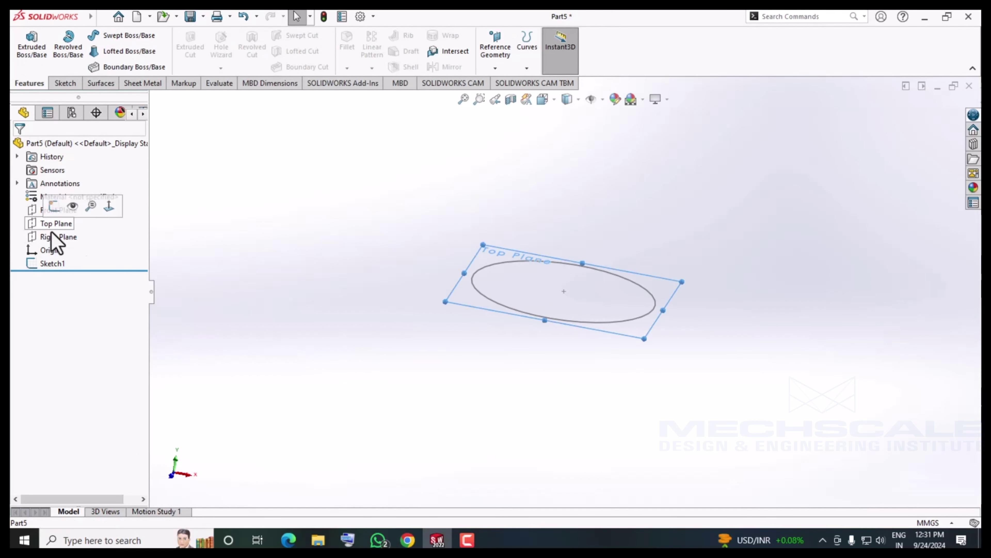
scroll(547, 274, up, 4)
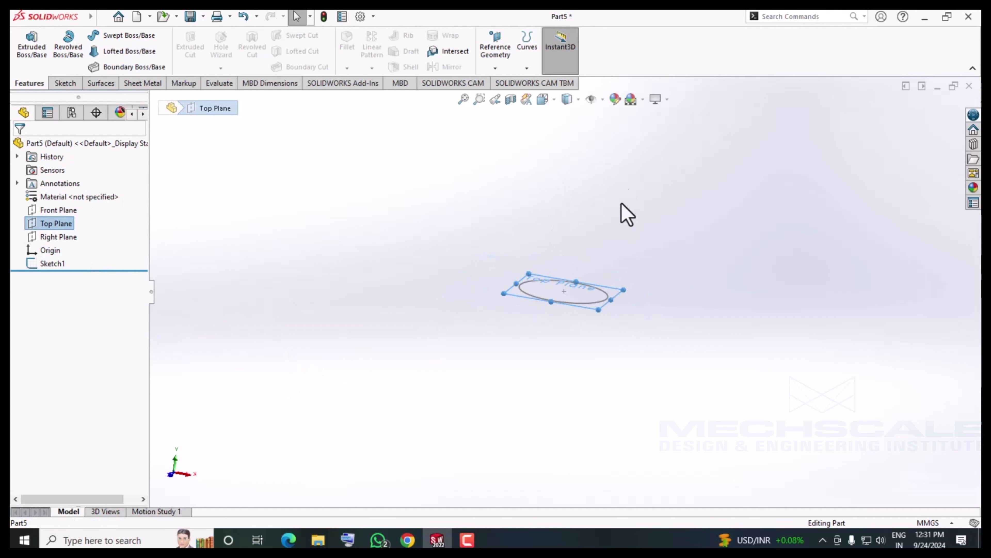
scroll(628, 151, down, 5)
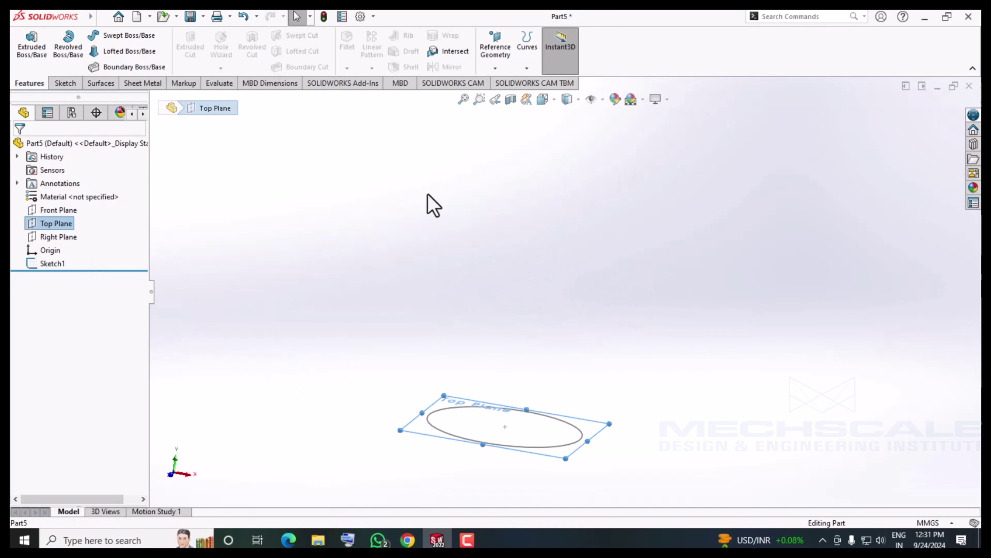
click(522, 167)
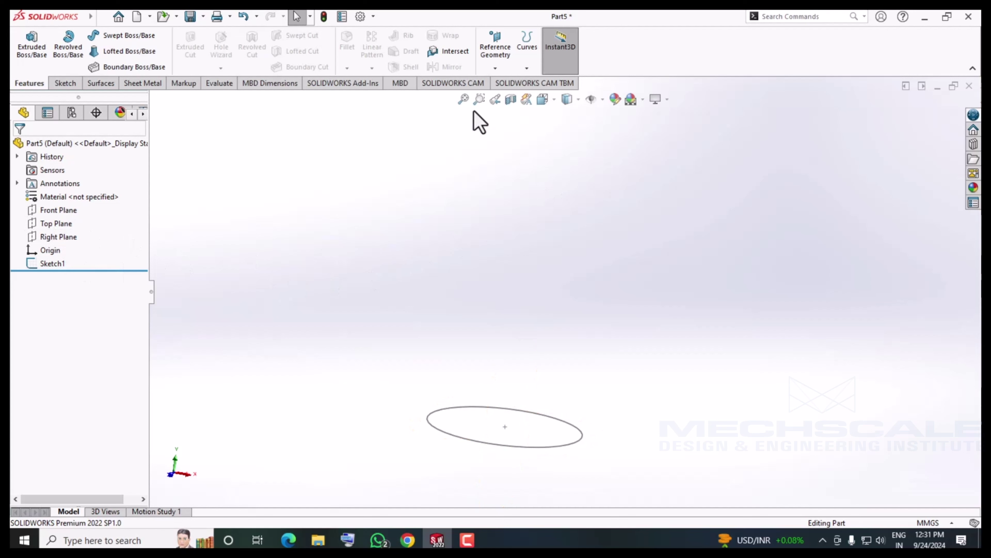
click(495, 68)
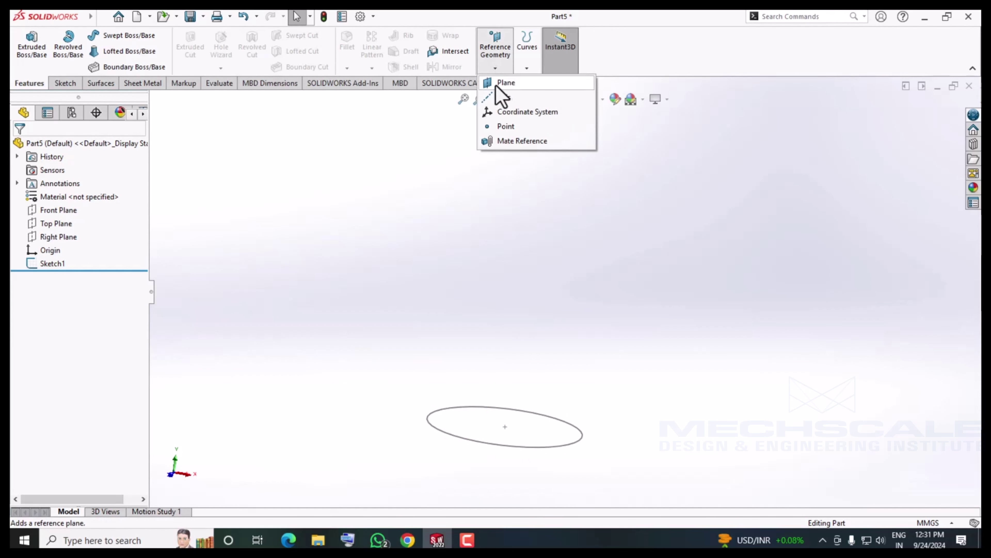
click(512, 87)
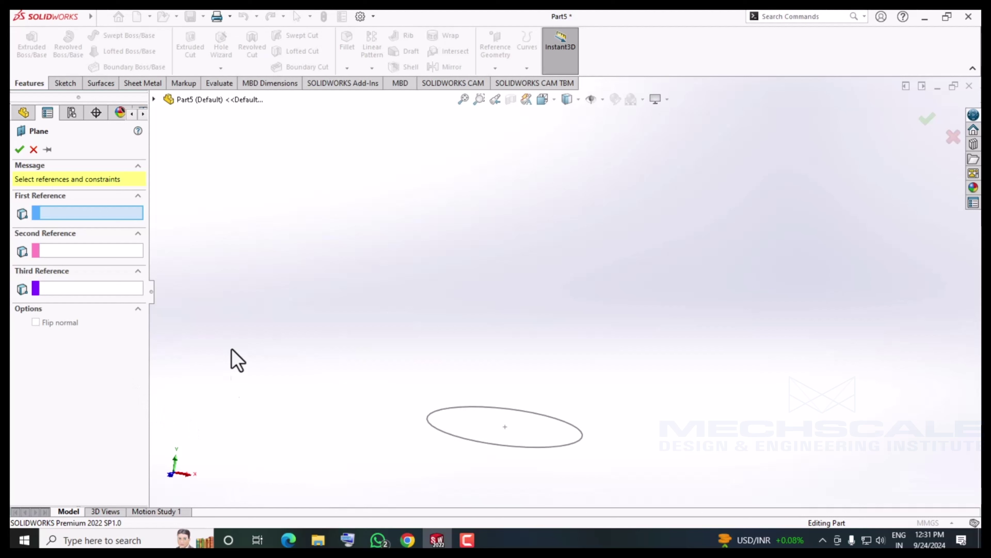
click(154, 100)
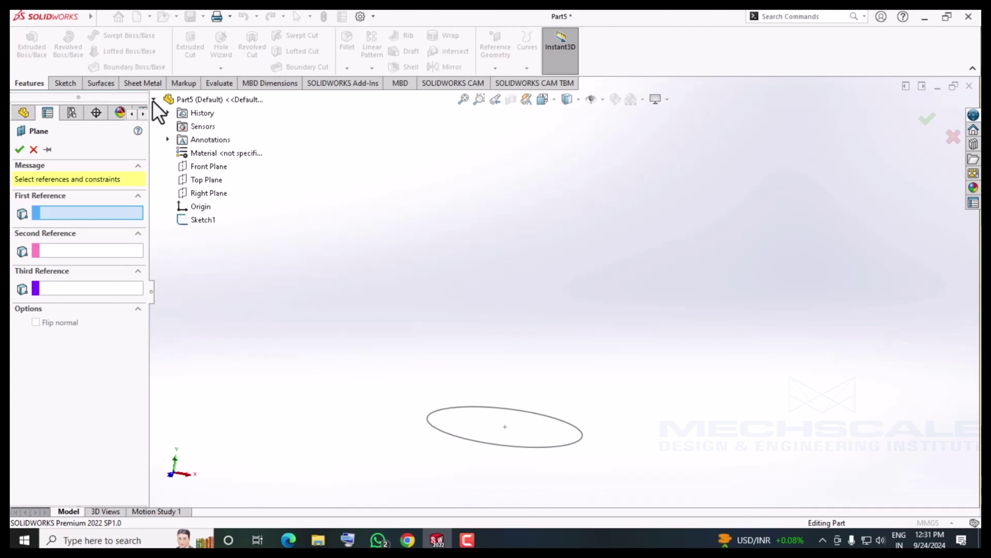
click(203, 183)
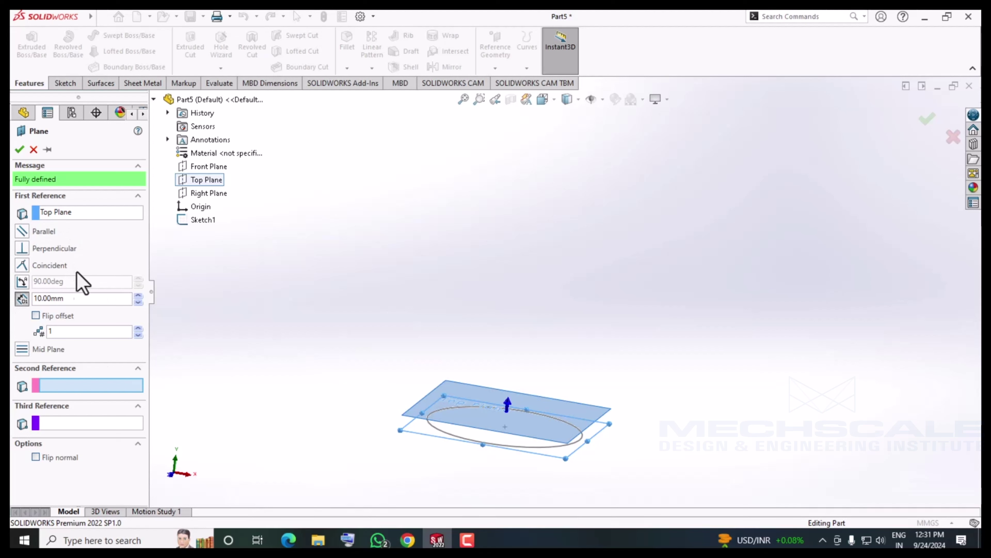
drag(65, 298, 17, 305)
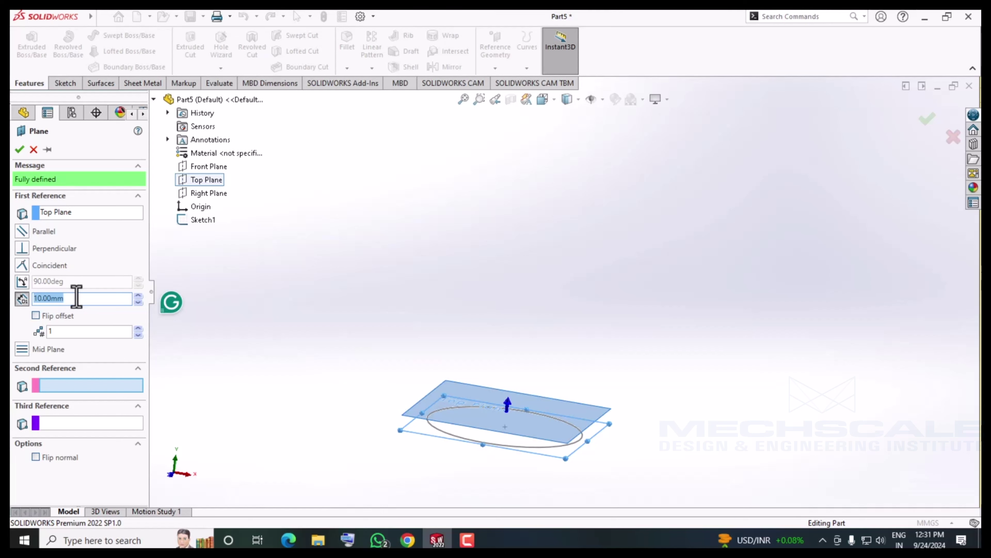
text(250)
key(Return)
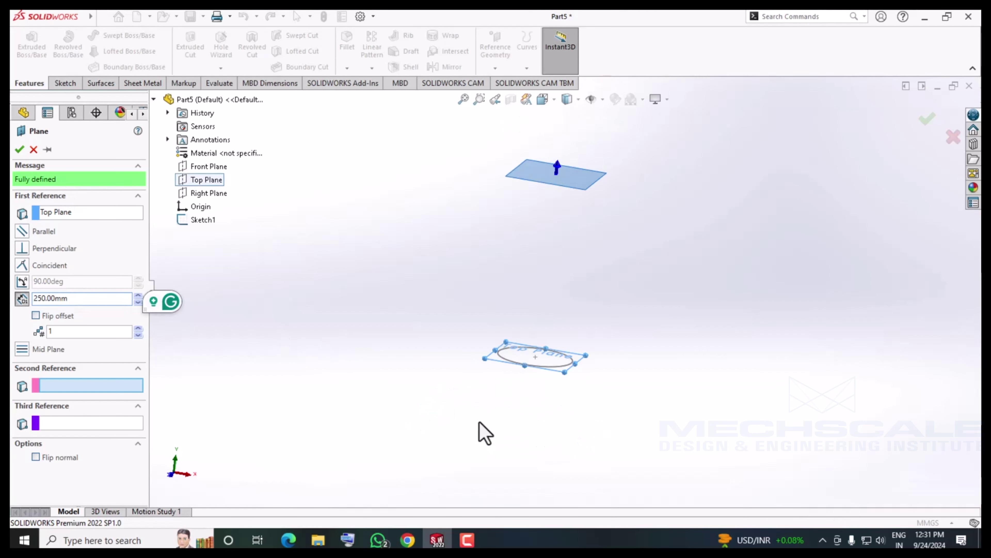
mouse_move(563, 268)
middle_down()
mouse_move(547, 298)
mouse_move(560, 292)
mouse_move(540, 305)
middle_up()
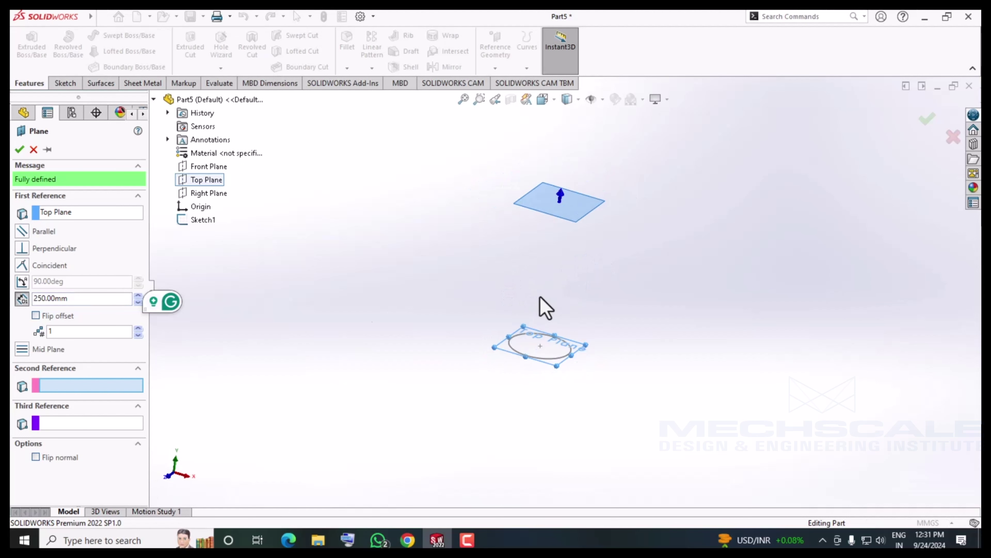
double_click(71, 298)
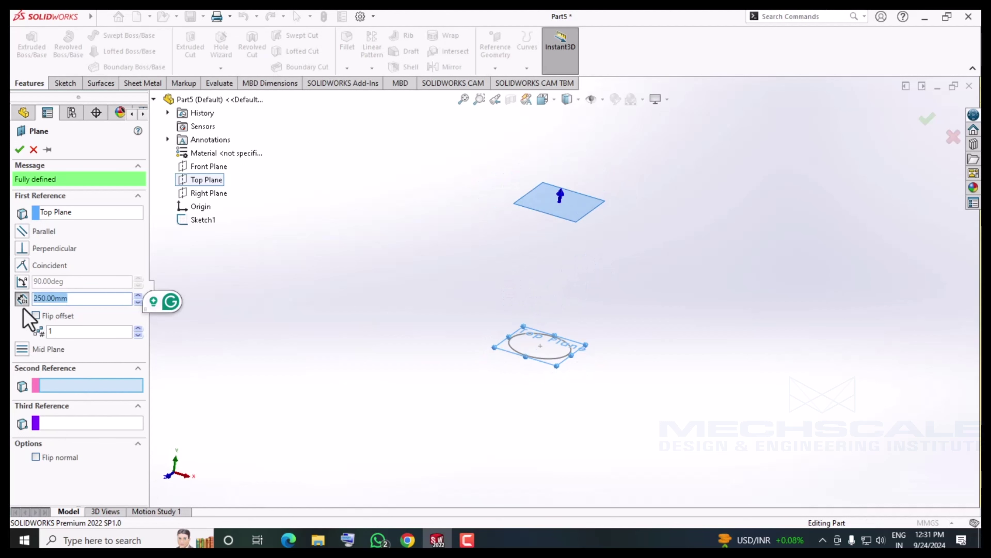
text(150)
key(Return)
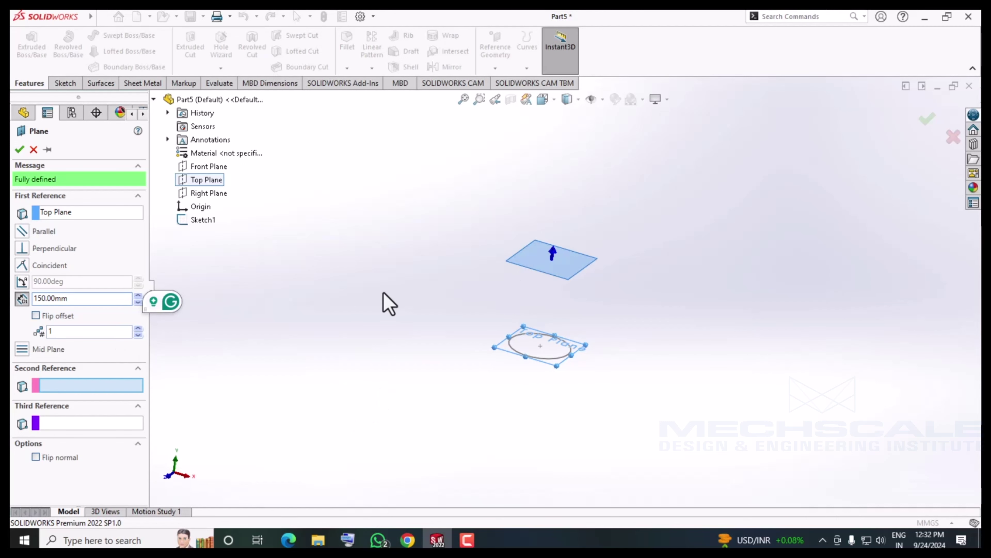
scroll(388, 299, down, 2)
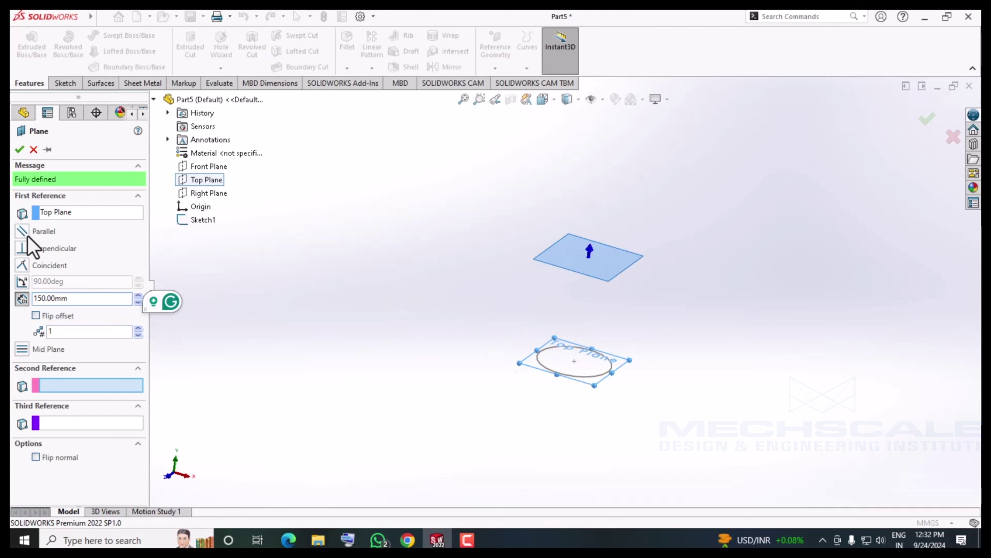
click(36, 316)
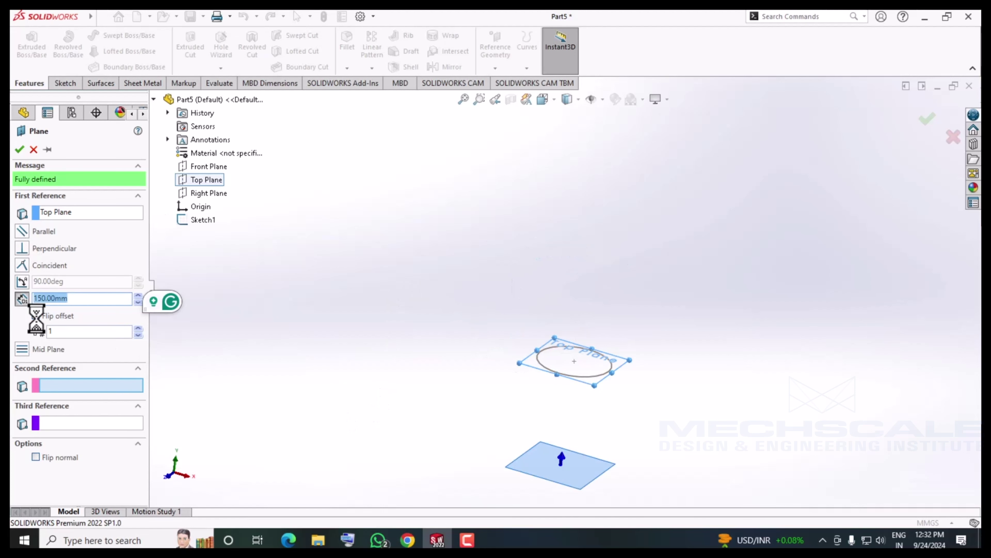
click(22, 350)
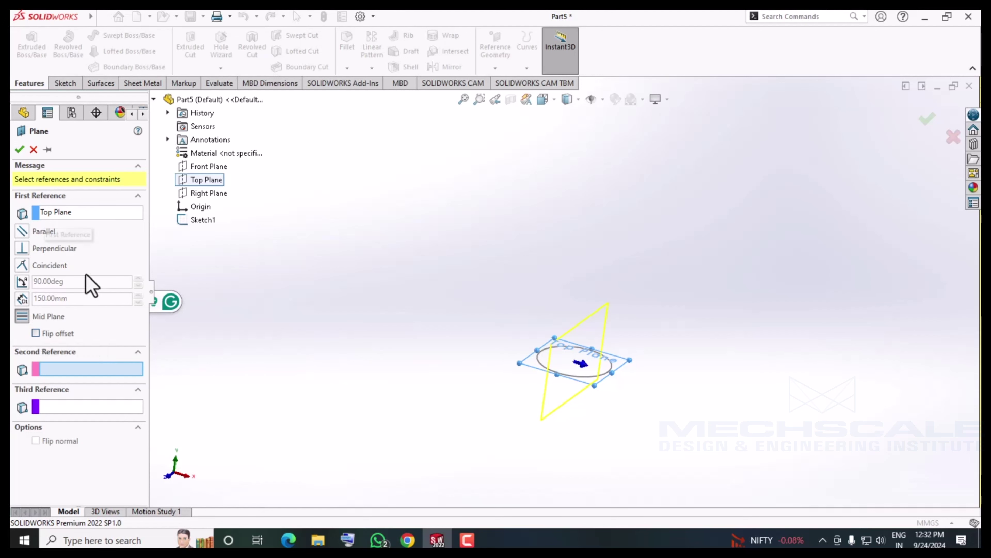
click(34, 150)
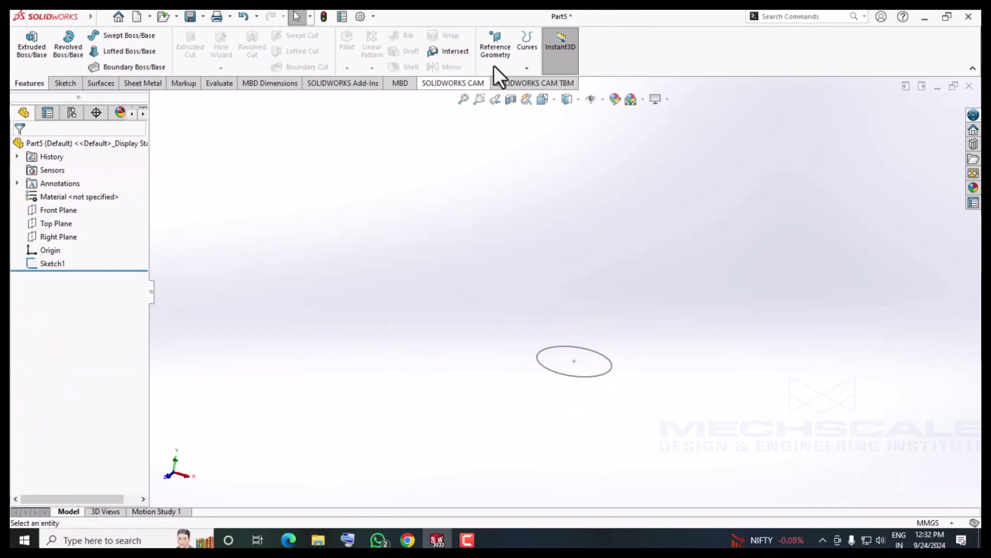
- Create Plane1 offset 150 mm from the Top Plane, with a plane count of 1
click(495, 67)
click(503, 86)
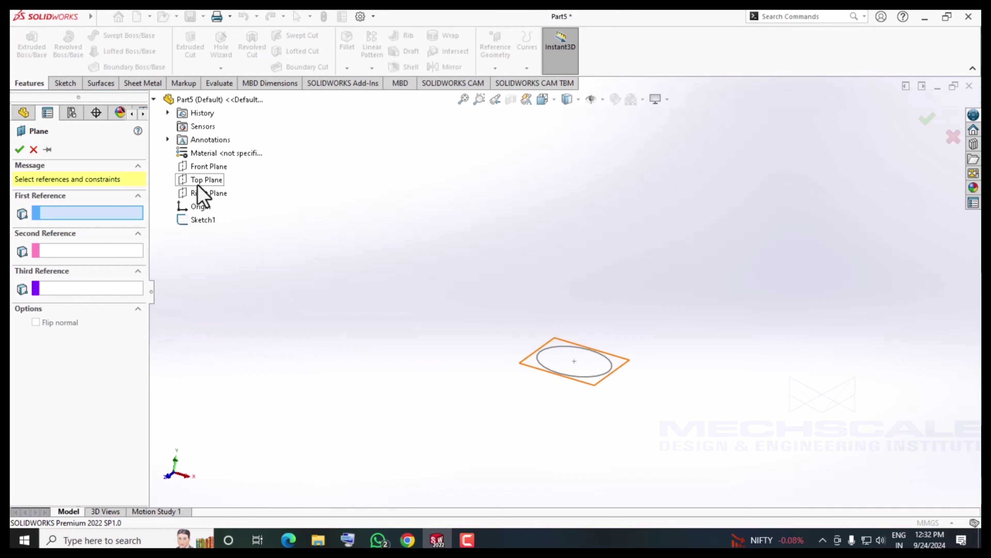
click(198, 182)
double_click(73, 299)
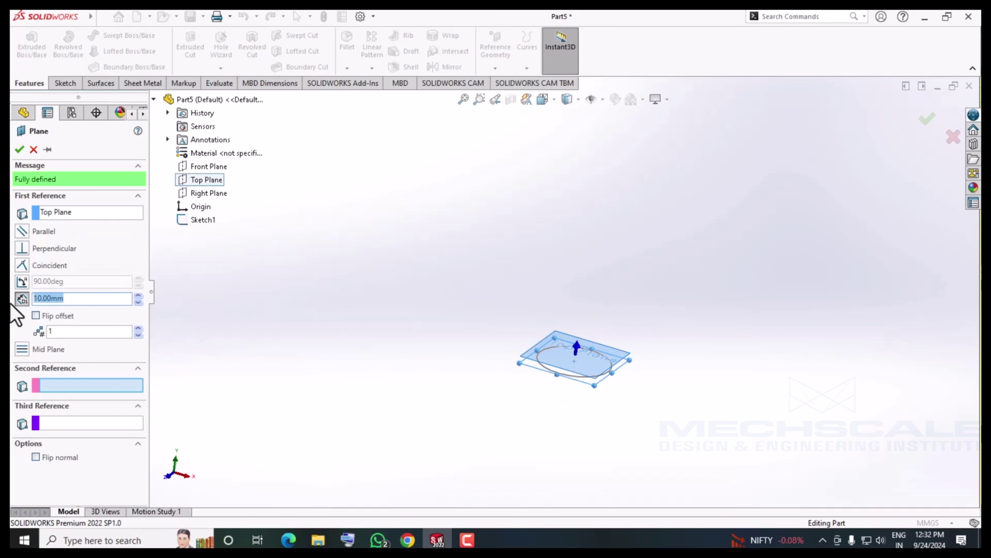
text(150)
key(Return)
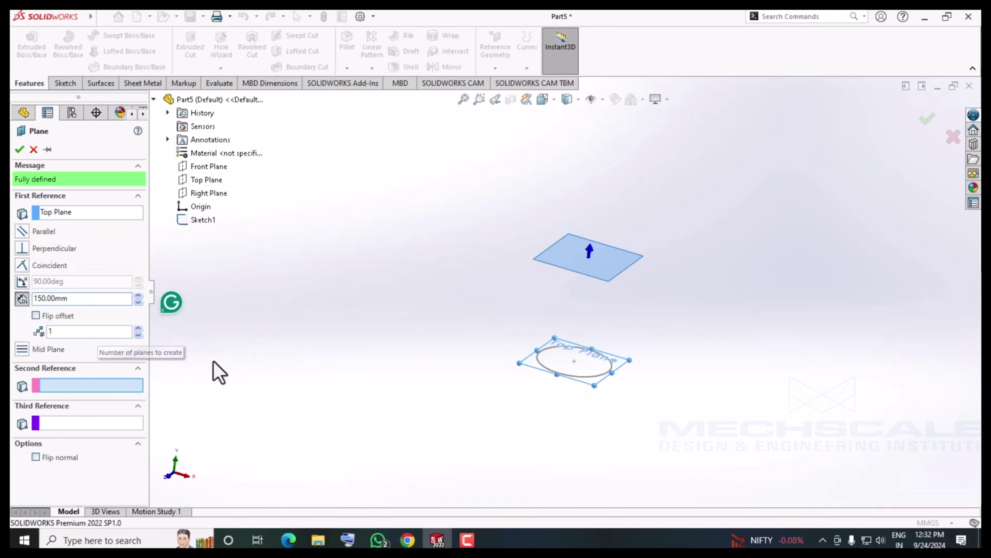
double_click(89, 332)
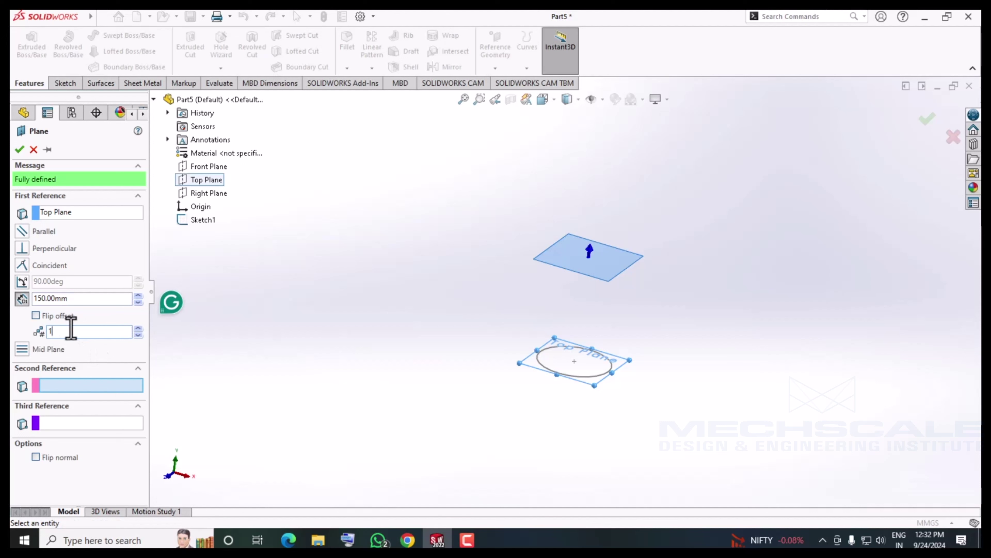
click(137, 329)
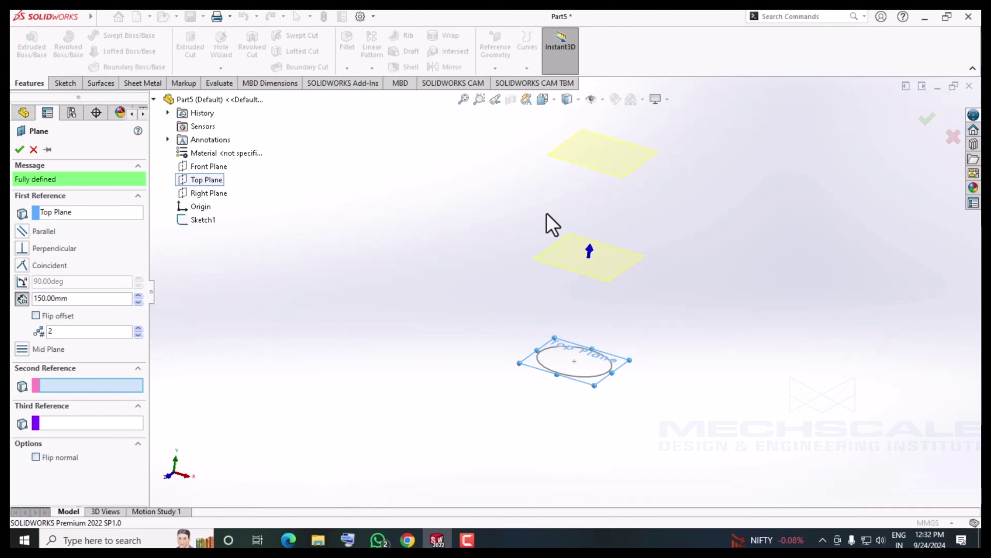
drag(70, 331, 11, 344)
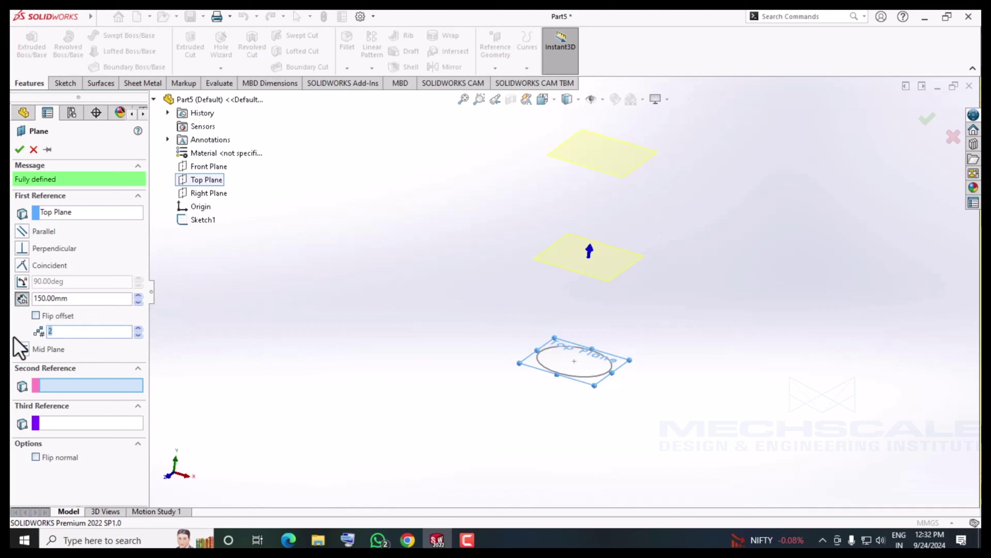
text(1)
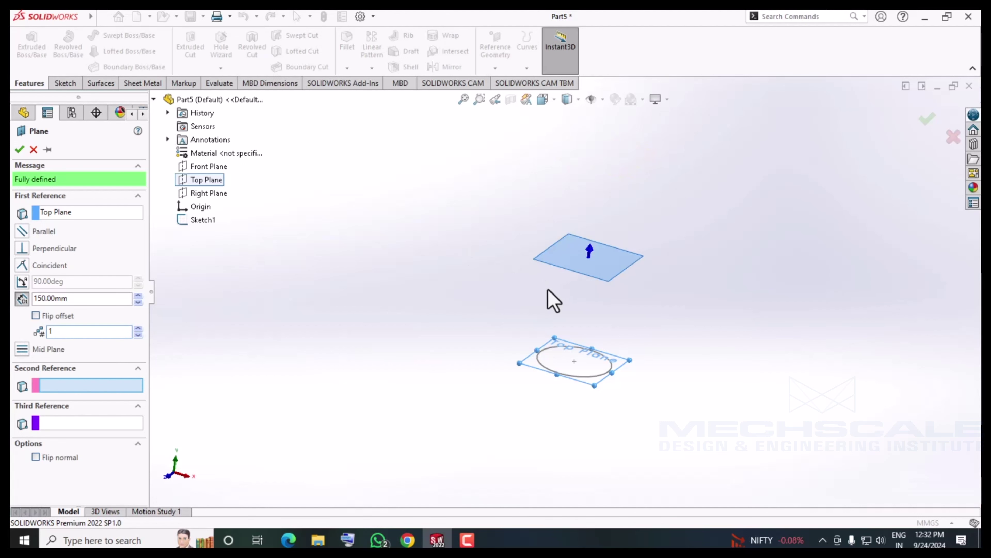
click(19, 150)
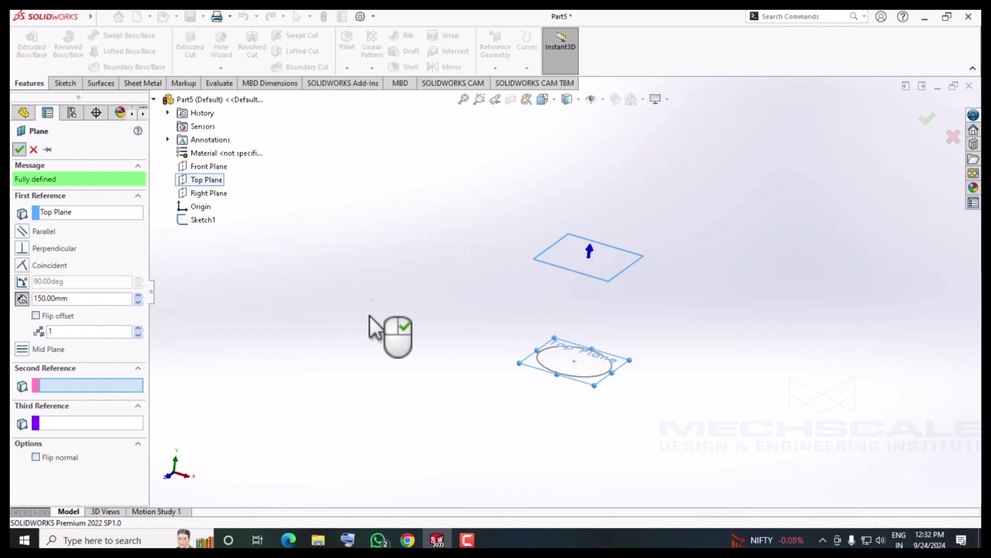
- Hide Plane1 from the model view
mouse_move(443, 335)
middle_down()
mouse_move(525, 344)
mouse_move(459, 379)
middle_up()
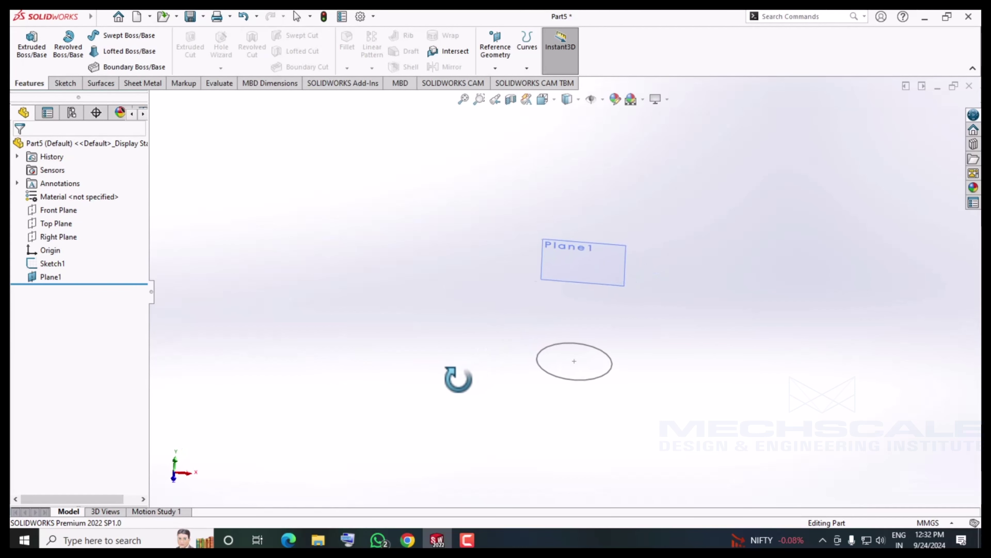
scroll(593, 271, down, 2)
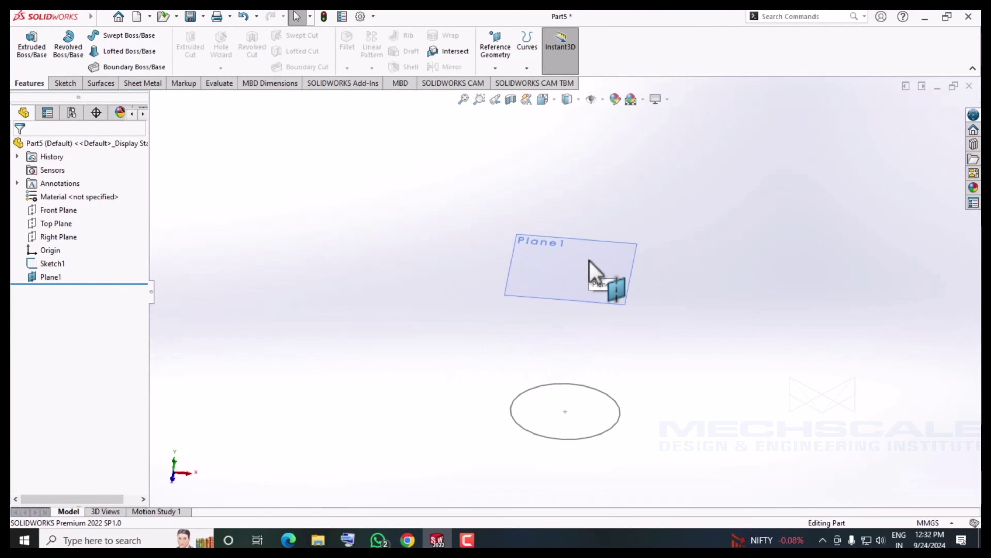
right_click(48, 278)
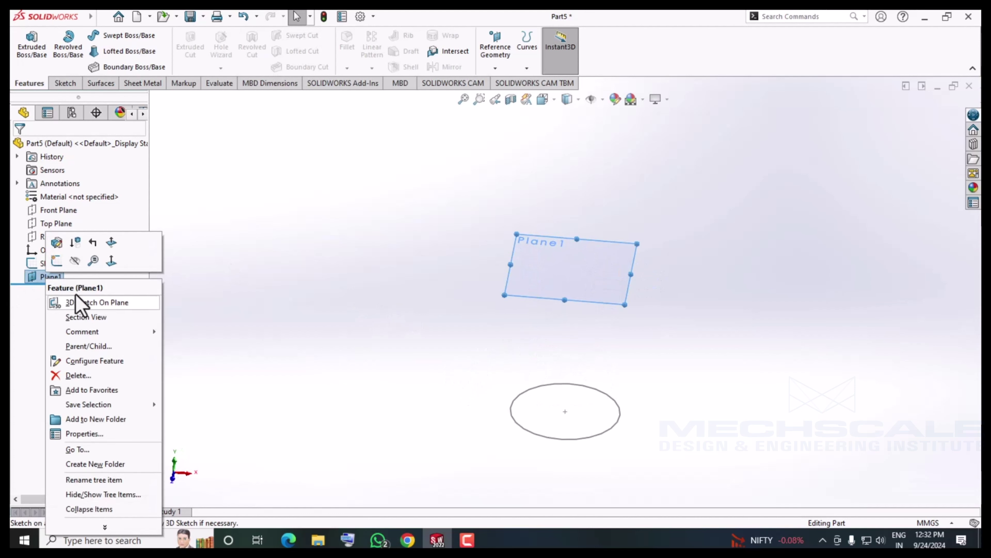
click(75, 260)
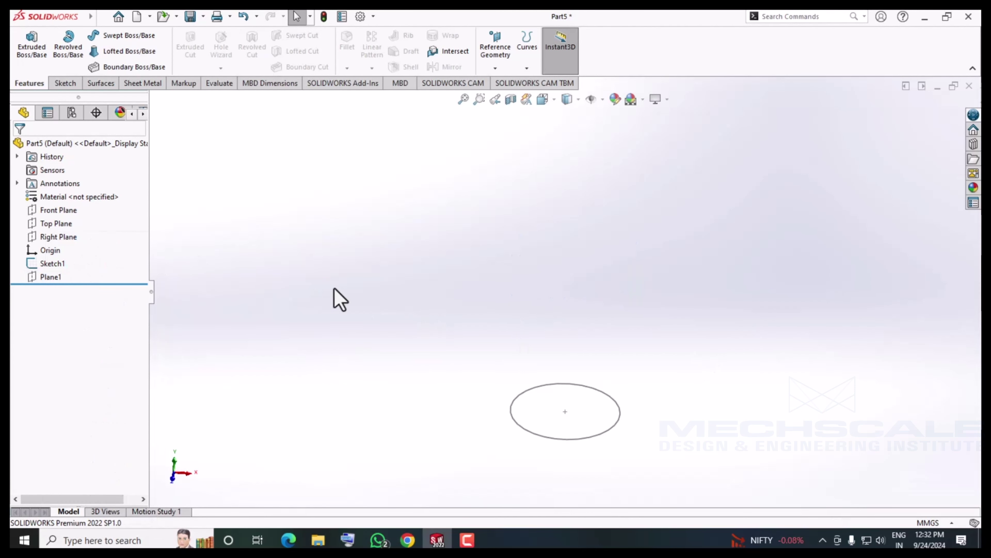
right_click(58, 277)
- Draw a six-sided polygon centred on the origin on Plane1 and exit the sketch
click(68, 254)
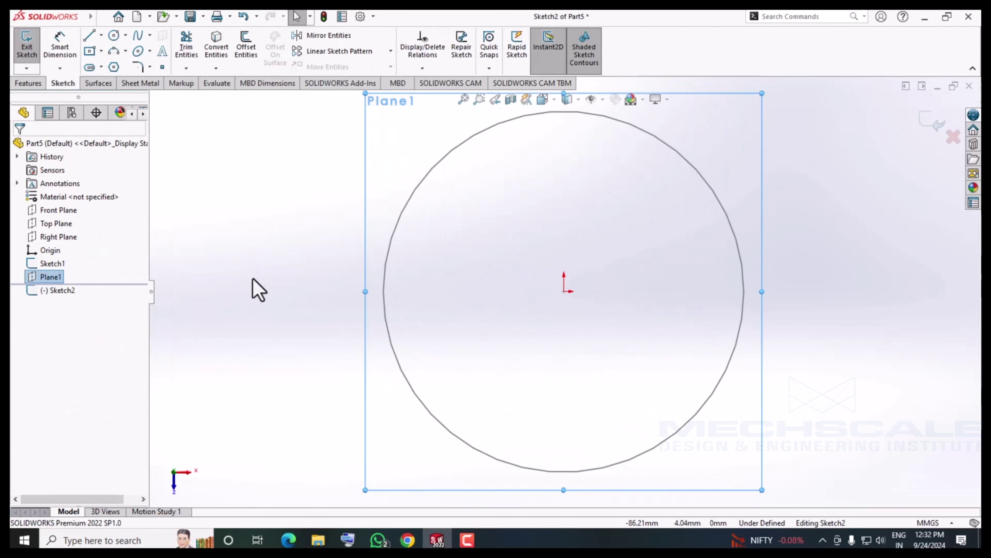
click(113, 67)
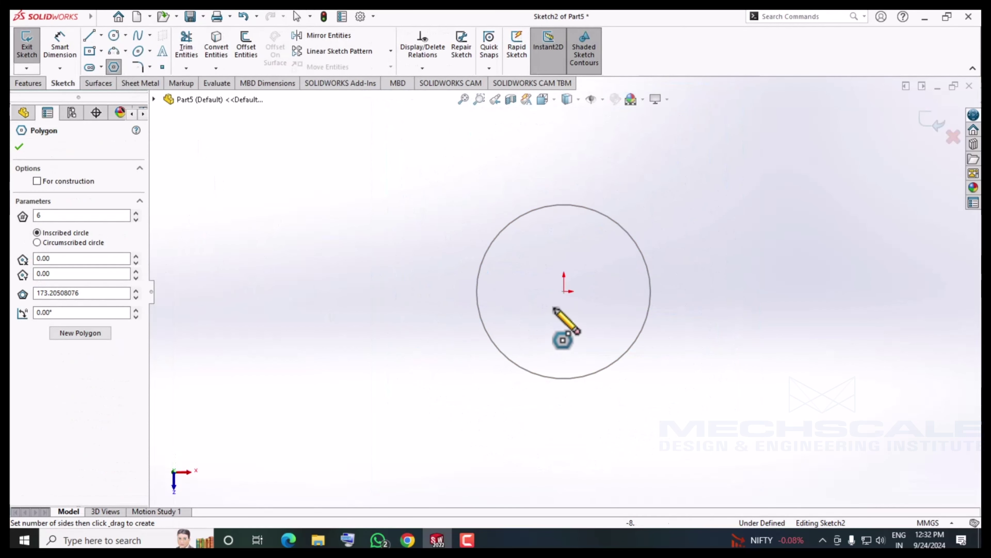
click(564, 291)
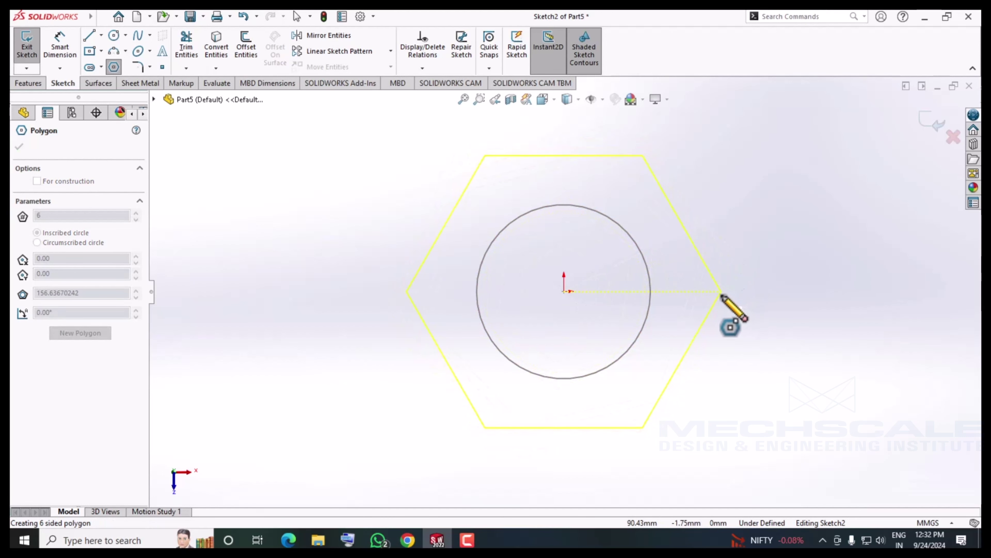
click(722, 291)
right_click(799, 266)
click(799, 267)
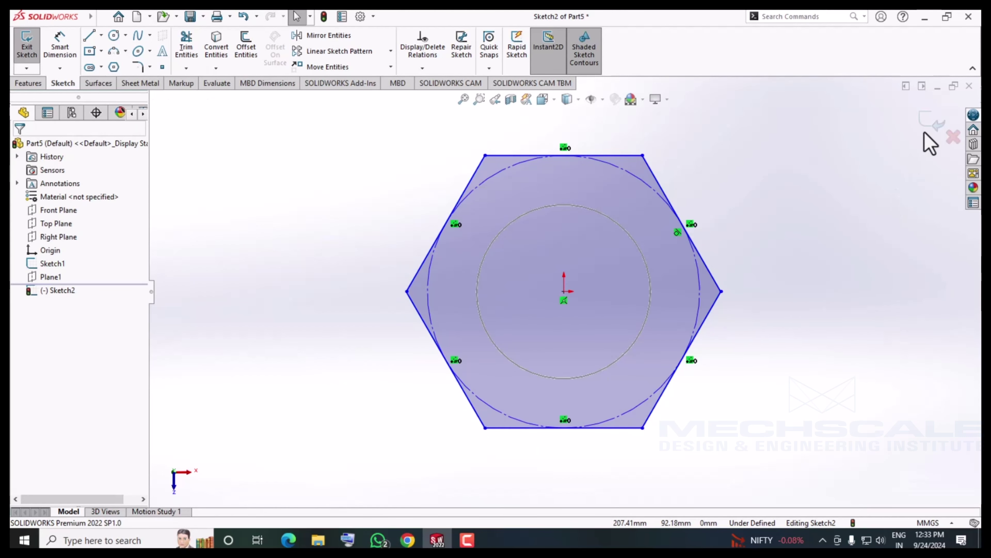
click(931, 124)
click(225, 414)
mouse_move(335, 483)
middle_down()
mouse_move(327, 308)
mouse_move(346, 361)
mouse_move(413, 356)
mouse_move(440, 390)
mouse_move(401, 374)
mouse_move(505, 359)
middle_up()
scroll(555, 244, down, 1)
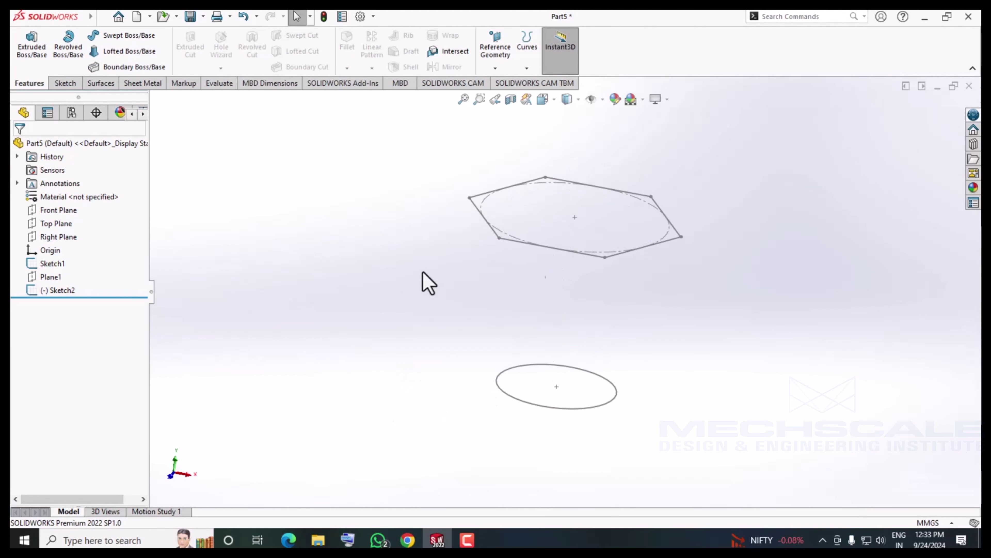
- Loft a solid from the hexagon profile down to the circle profile, creating Loft1
click(103, 51)
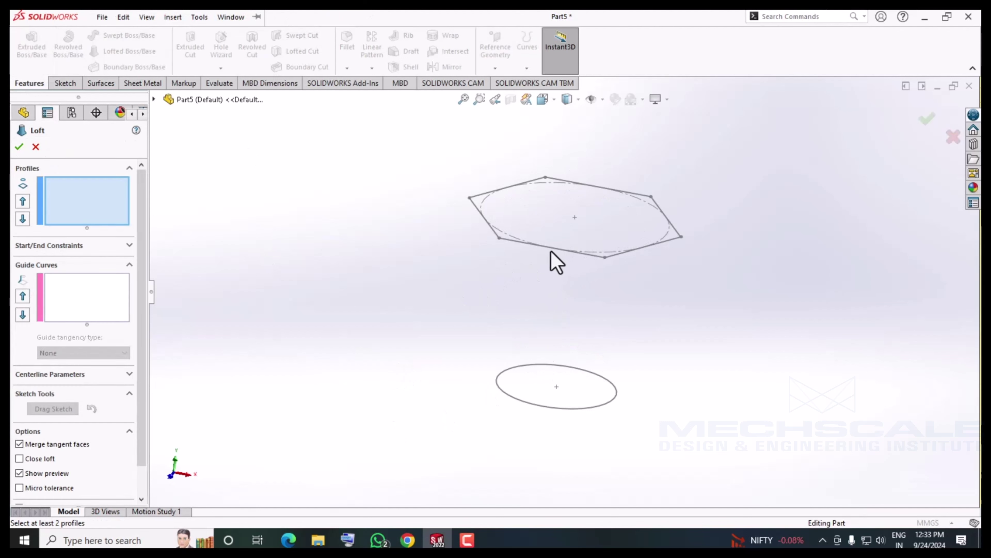
click(516, 250)
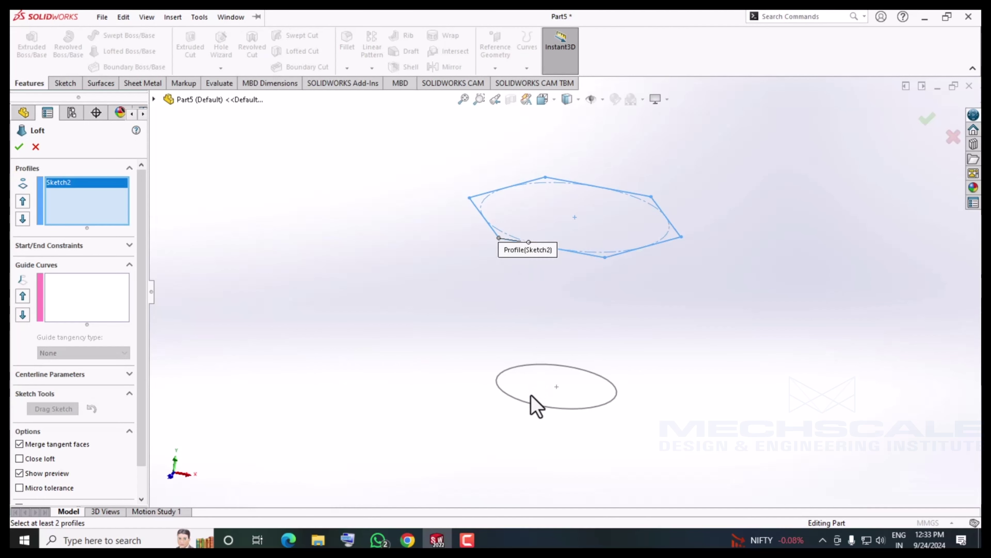
click(522, 403)
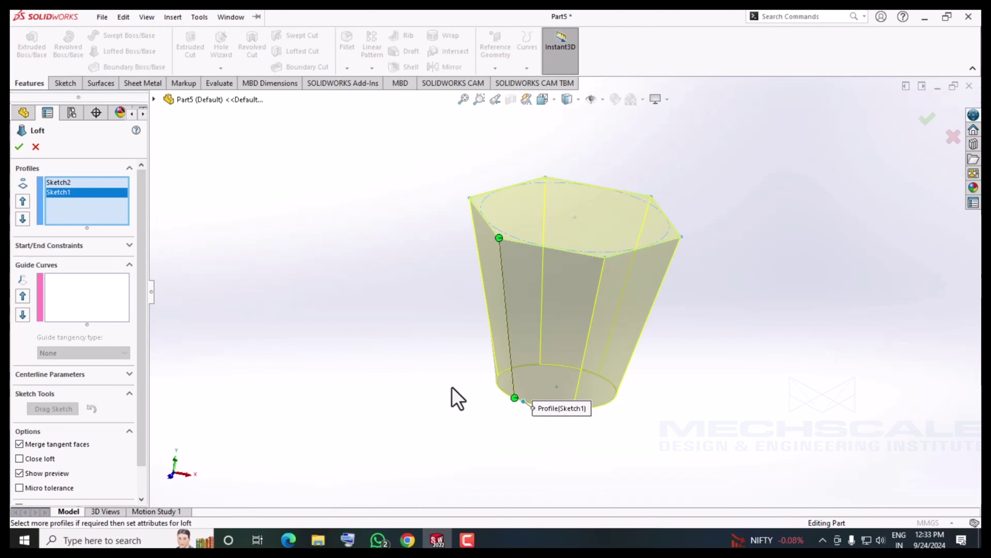
middle_drag(451, 398, 500, 347)
click(19, 147)
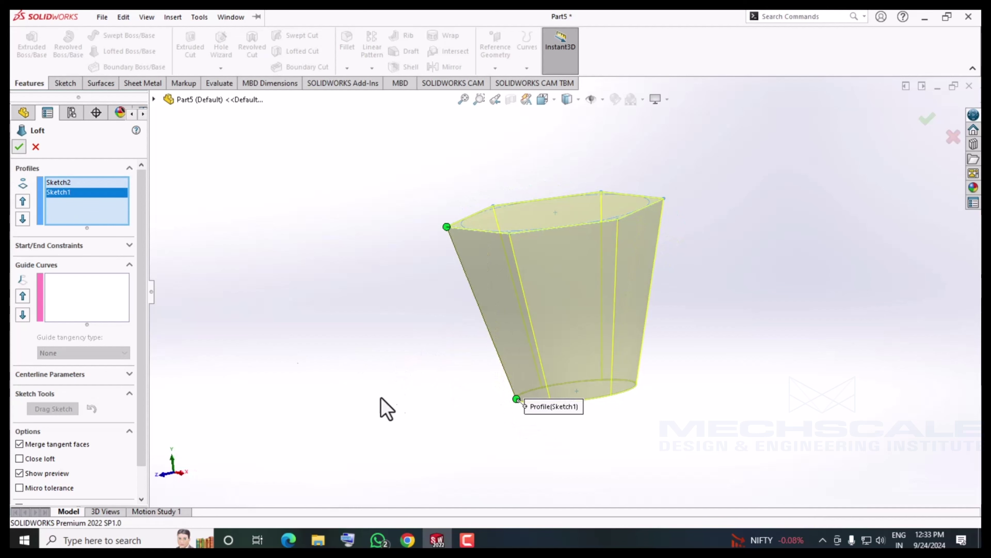
mouse_move(372, 392)
middle_down()
mouse_move(394, 398)
mouse_move(297, 443)
mouse_move(376, 431)
middle_up()
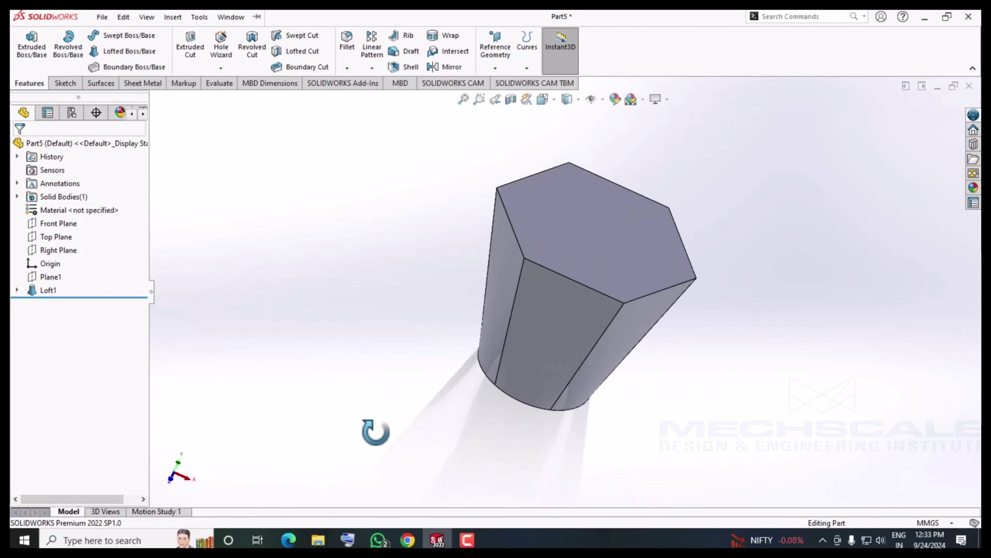
click(495, 68)
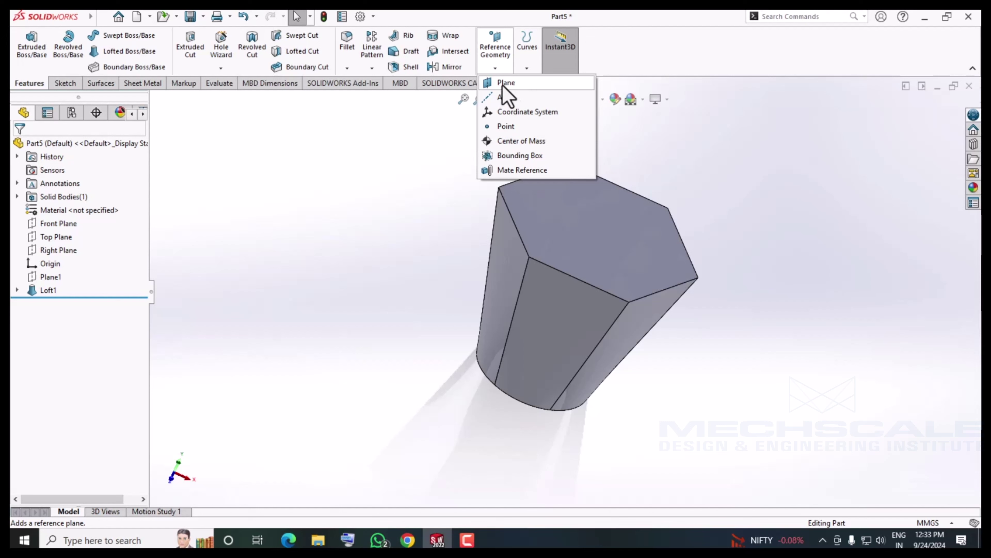
click(379, 290)
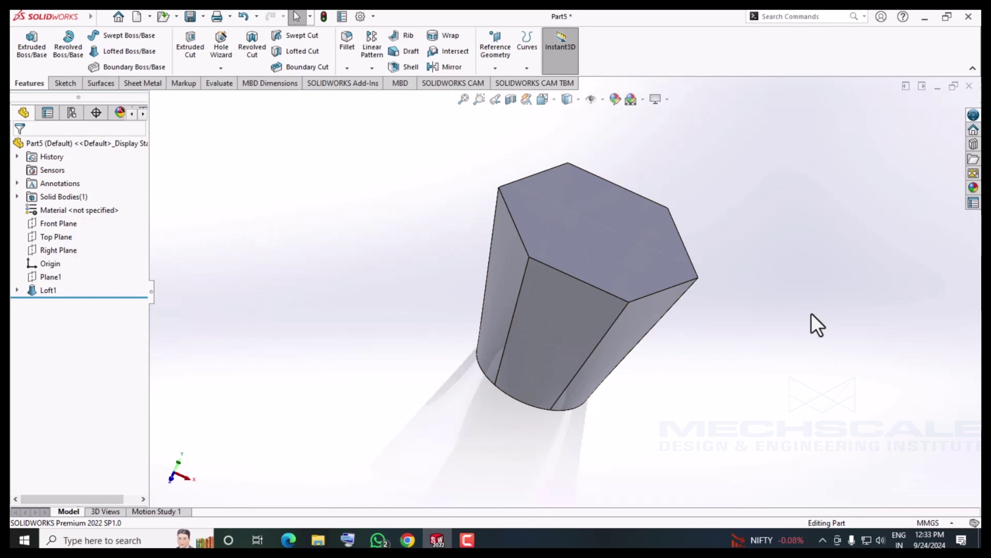
click(495, 68)
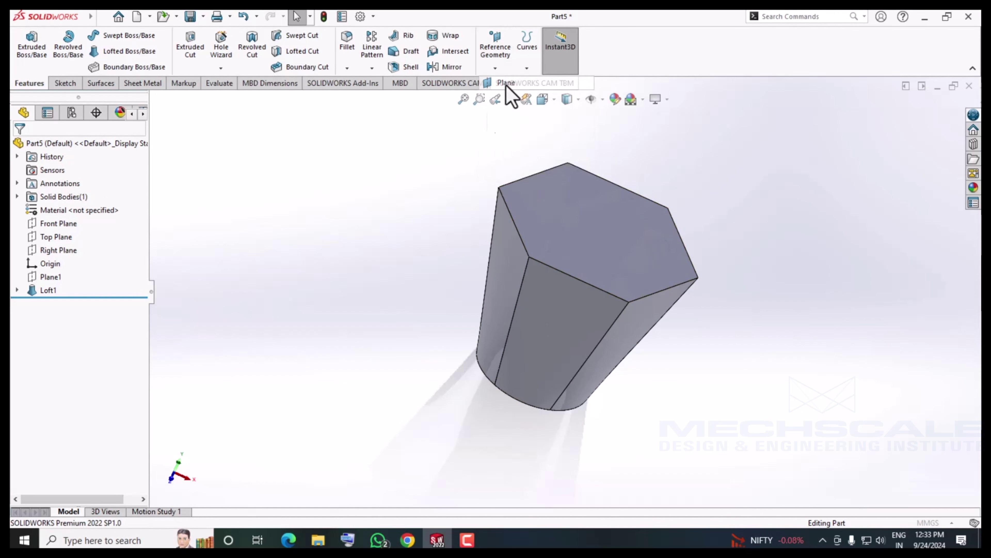
mouse_move(364, 317)
middle_down()
mouse_move(345, 307)
mouse_move(594, 410)
mouse_move(569, 398)
middle_up()
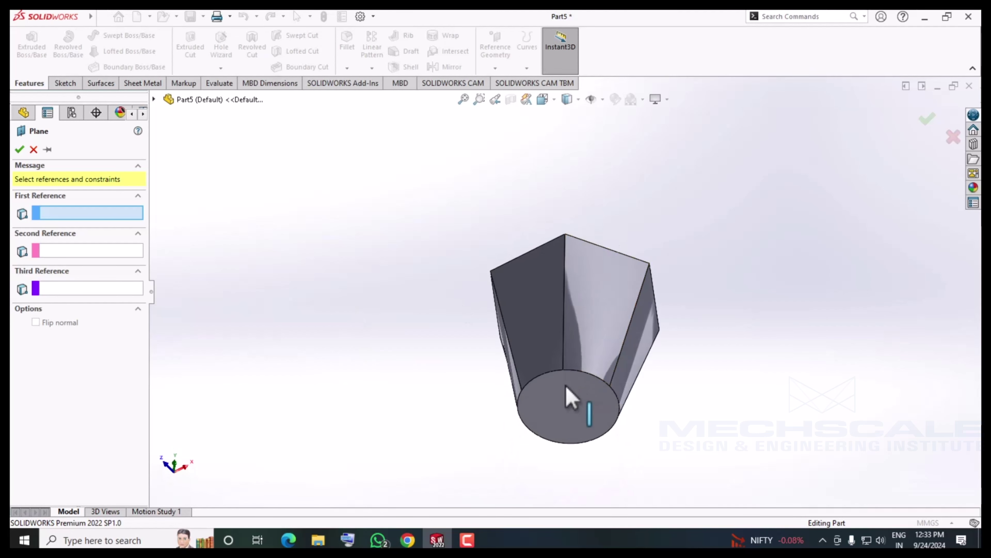
click(570, 402)
middle_drag(318, 270, 347, 472)
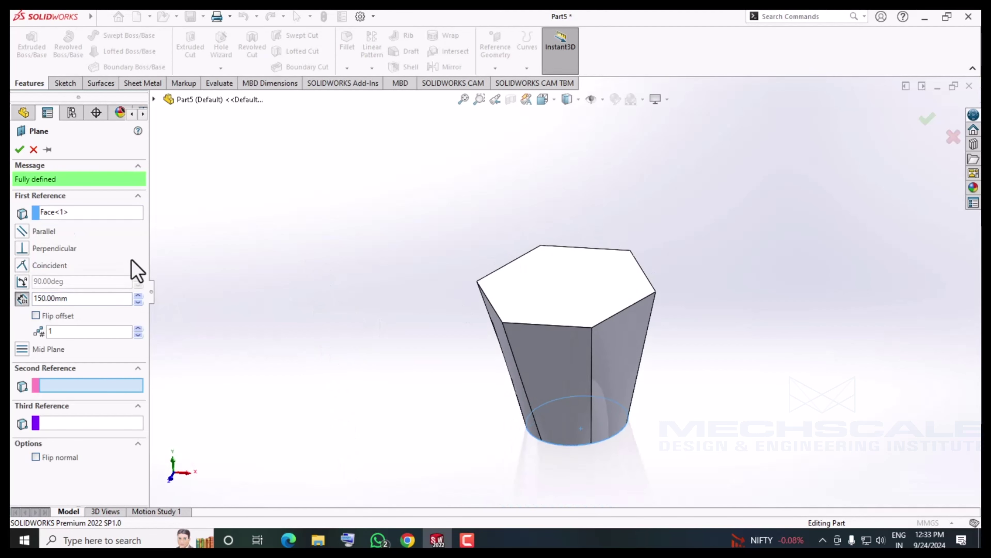
click(58, 213)
key(Delete)
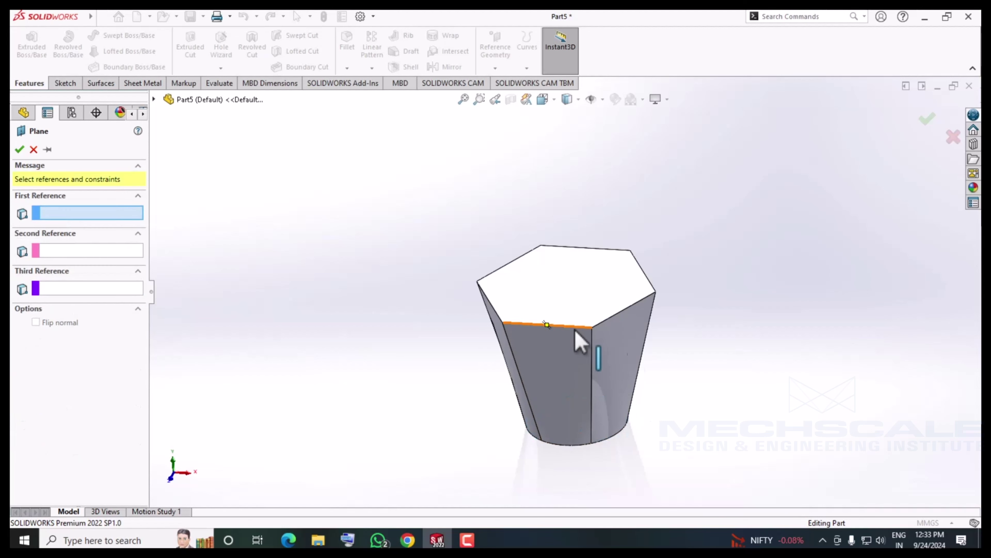
click(588, 305)
mouse_move(404, 364)
middle_down()
mouse_move(586, 325)
mouse_move(690, 355)
mouse_move(556, 325)
mouse_move(495, 324)
middle_up()
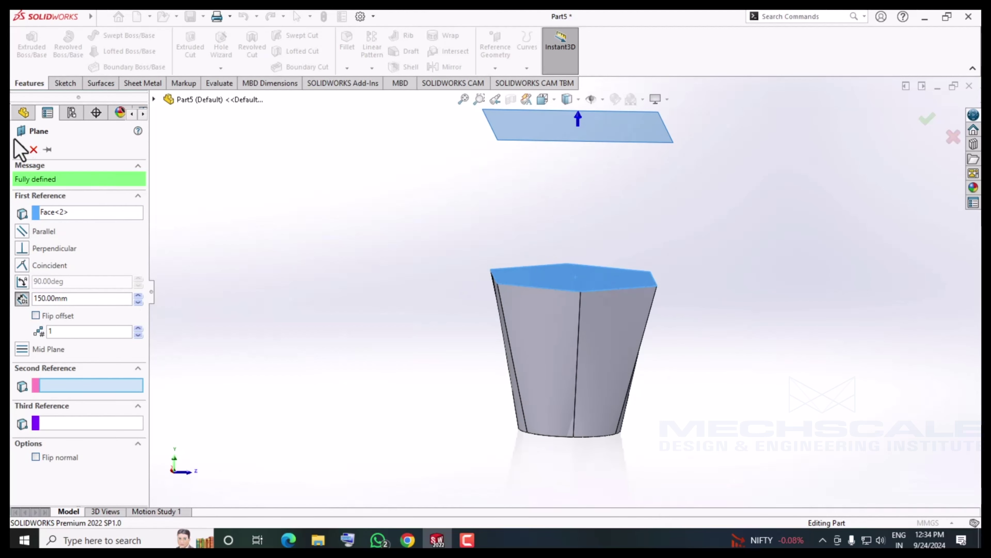
click(33, 150)
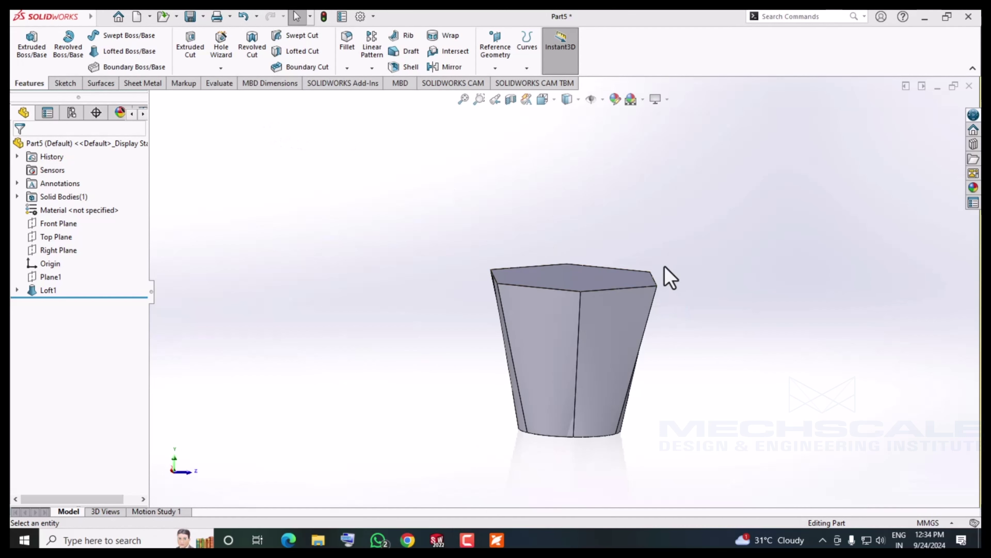
mouse_move(664, 277)
middle_down()
mouse_move(720, 361)
mouse_move(621, 319)
middle_up()
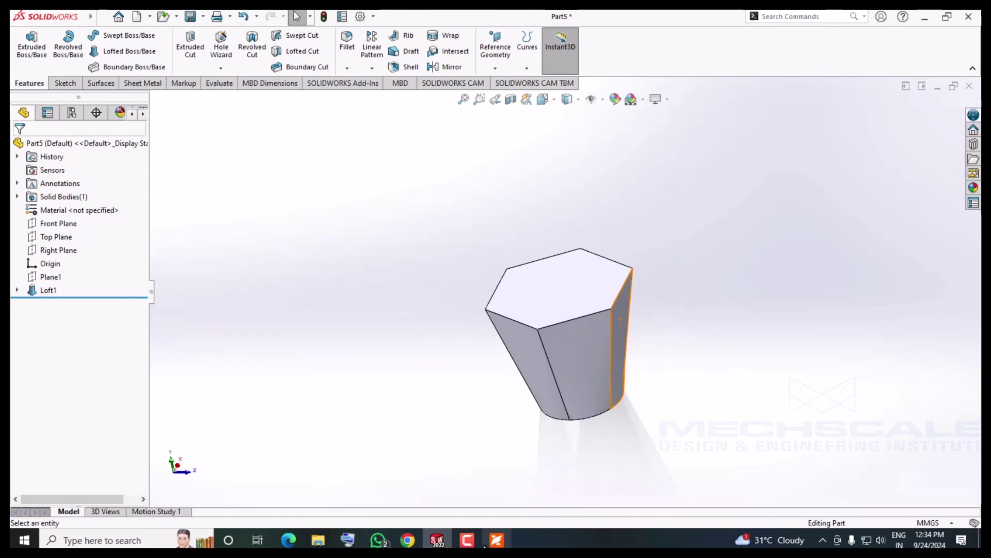
- Bring up workbook 2-17.pdf in Foxit and scroll to the top of the page
click(494, 540)
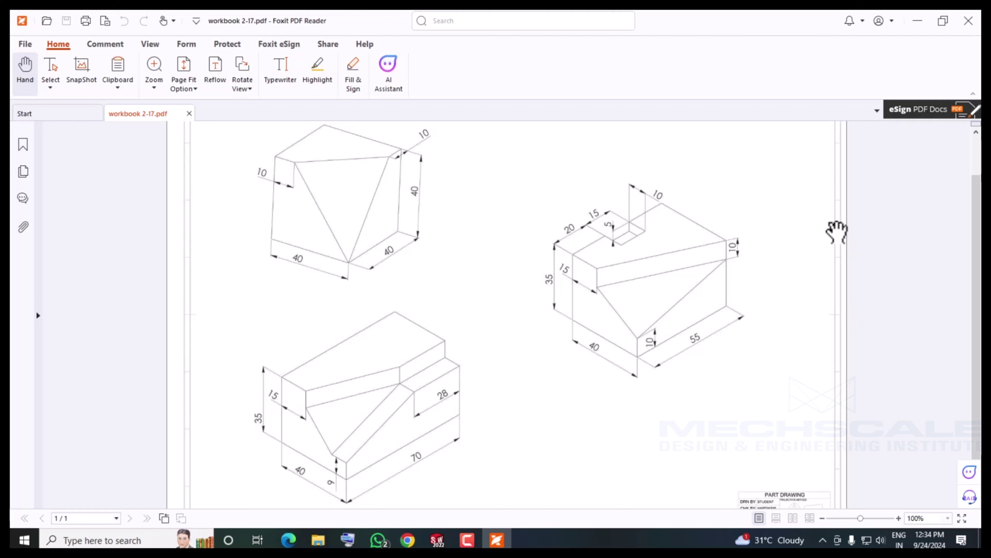
scroll(339, 219, up, 2)
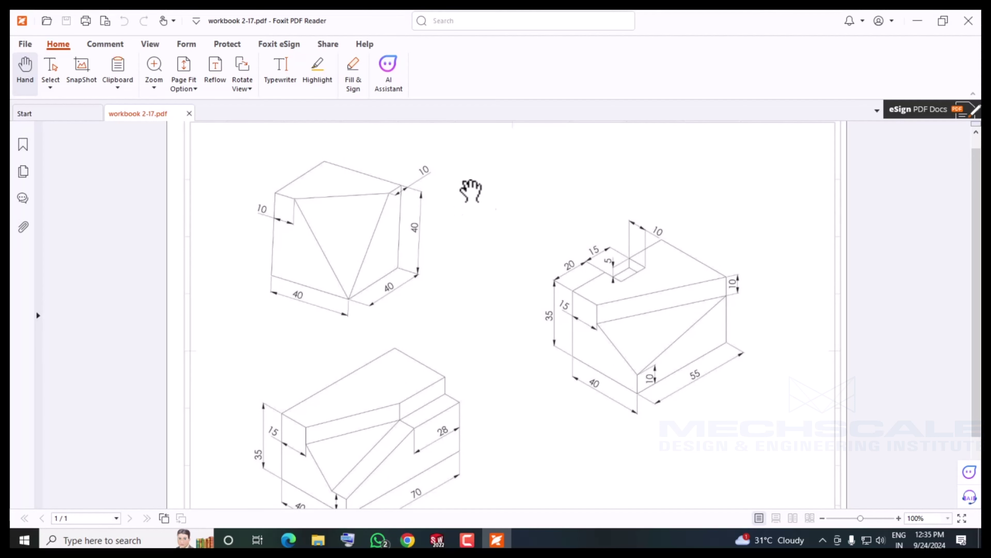
- Close Part5 without saving and create a new part, Part6
click(437, 539)
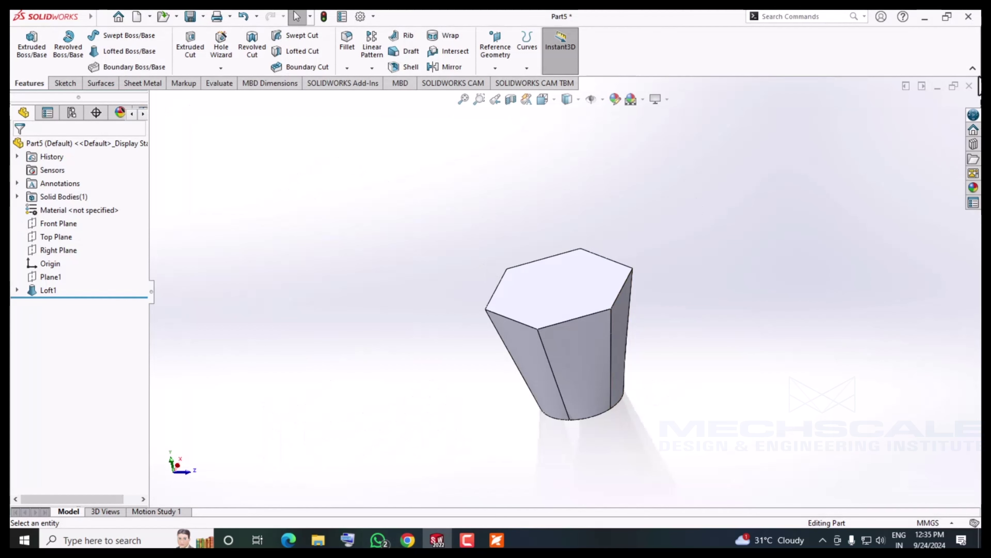
click(972, 87)
click(462, 298)
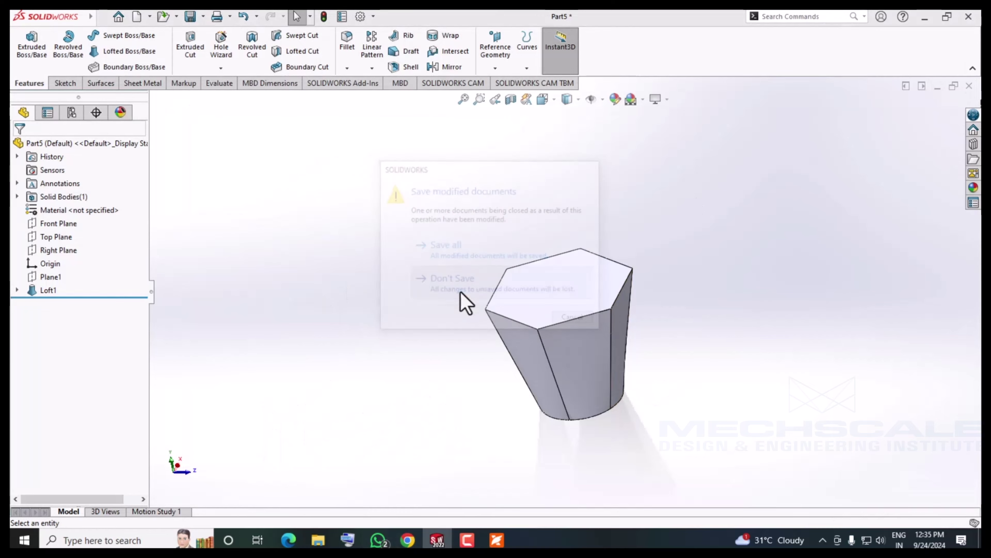
click(141, 18)
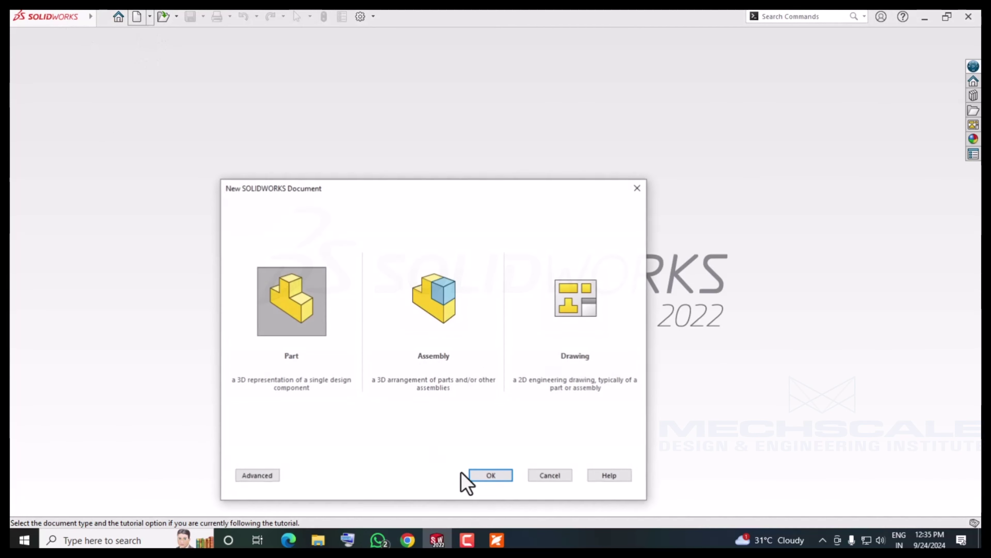
click(491, 475)
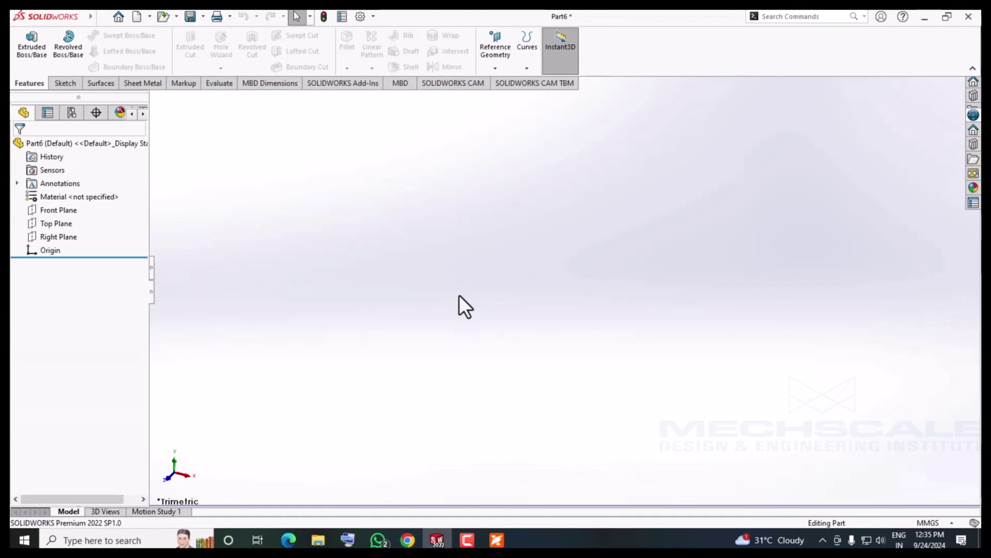
- Sketch a 40 by 40 centre rectangle at the origin on the Top Plane
right_click(56, 224)
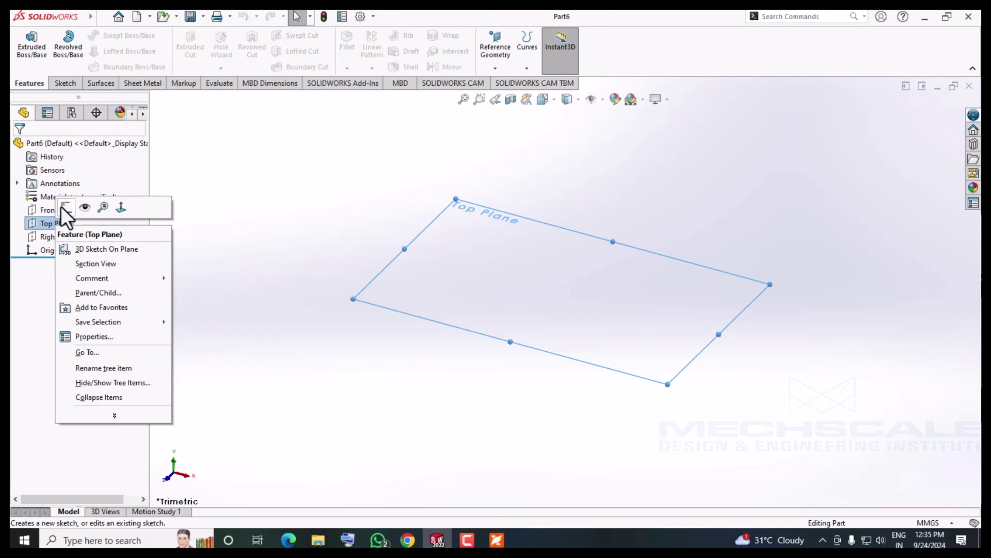
click(72, 207)
click(90, 54)
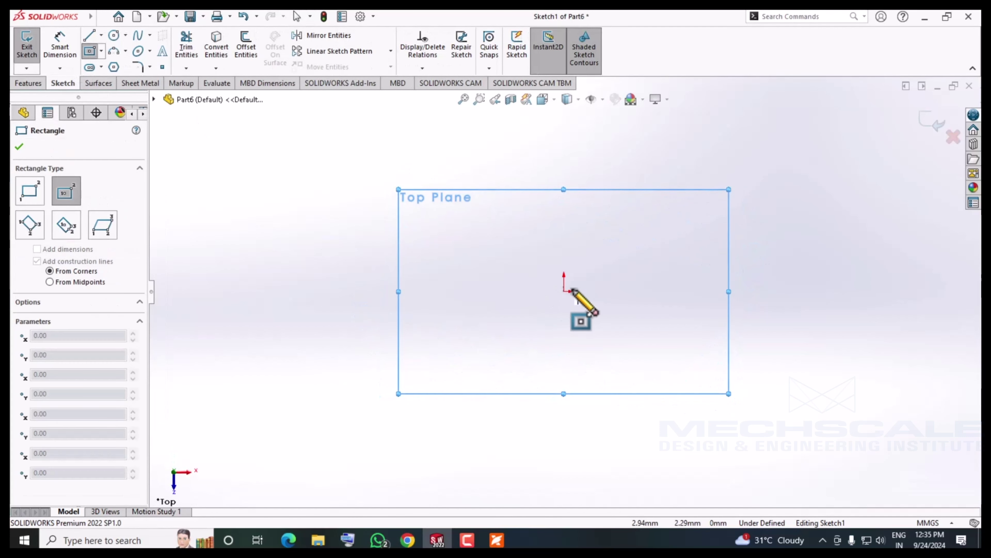
click(564, 291)
text(4)
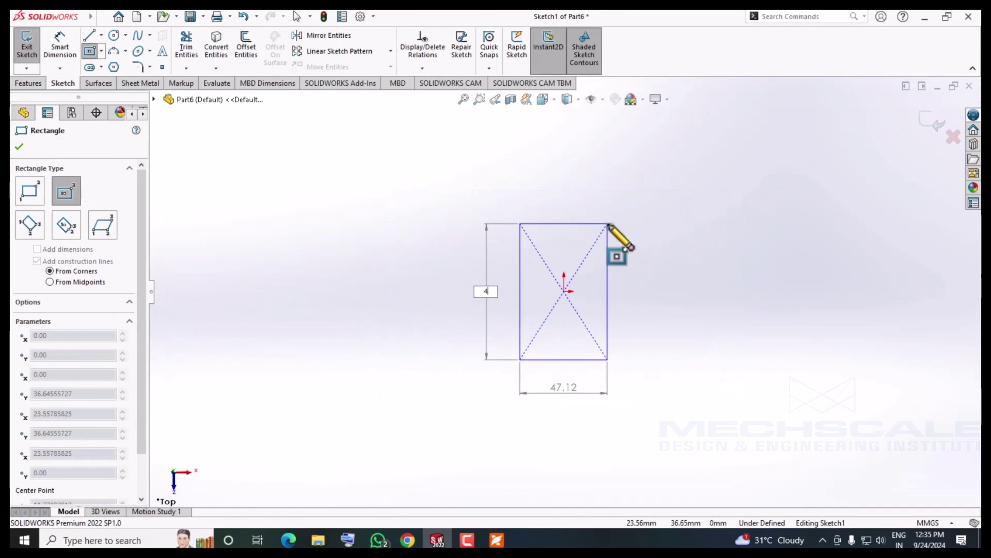
text(0)
key(Return)
text(40)
key(Return)
click(607, 223)
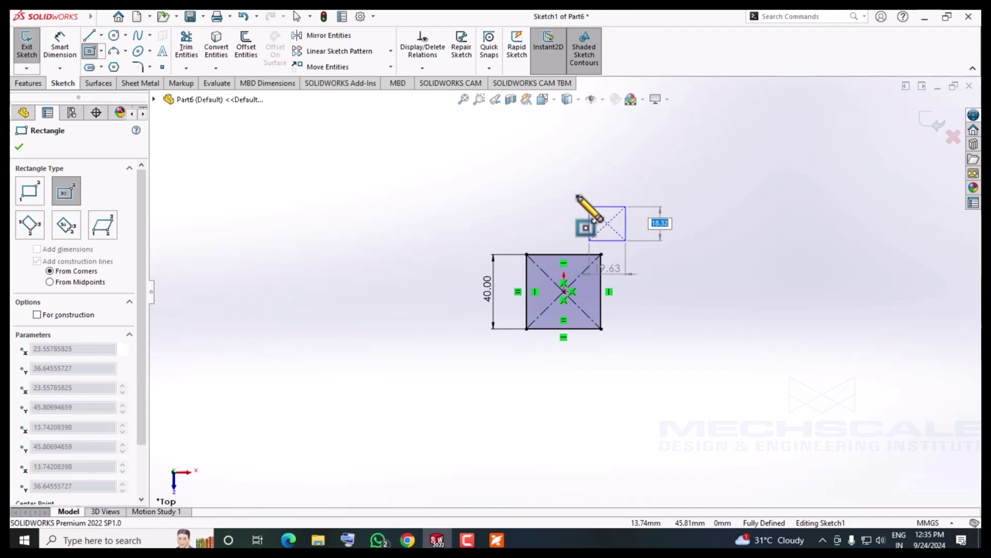
right_click(577, 196)
click(597, 204)
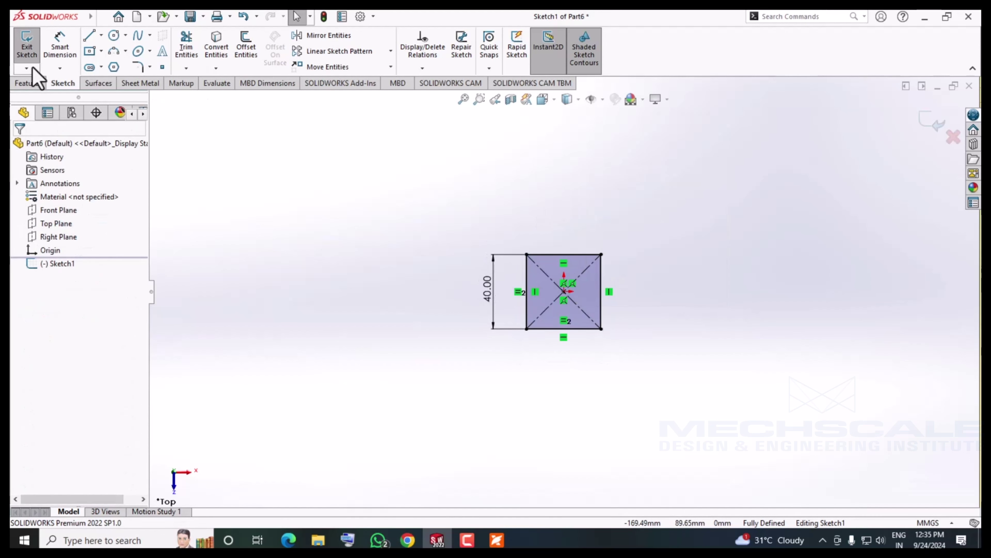
- Extrude the square 40 mm into a cube, Boss-Extrude1
click(28, 83)
click(33, 46)
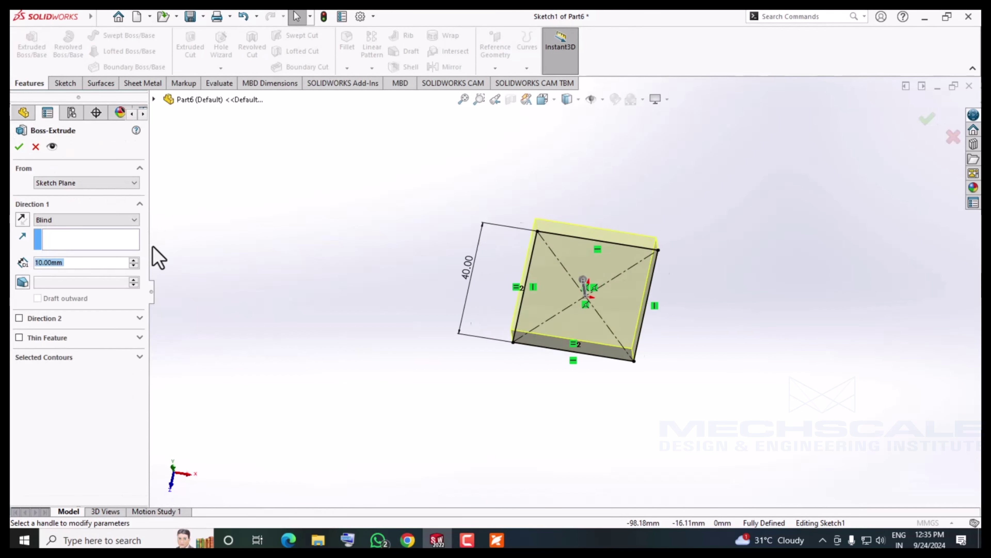
text(40)
key(Return)
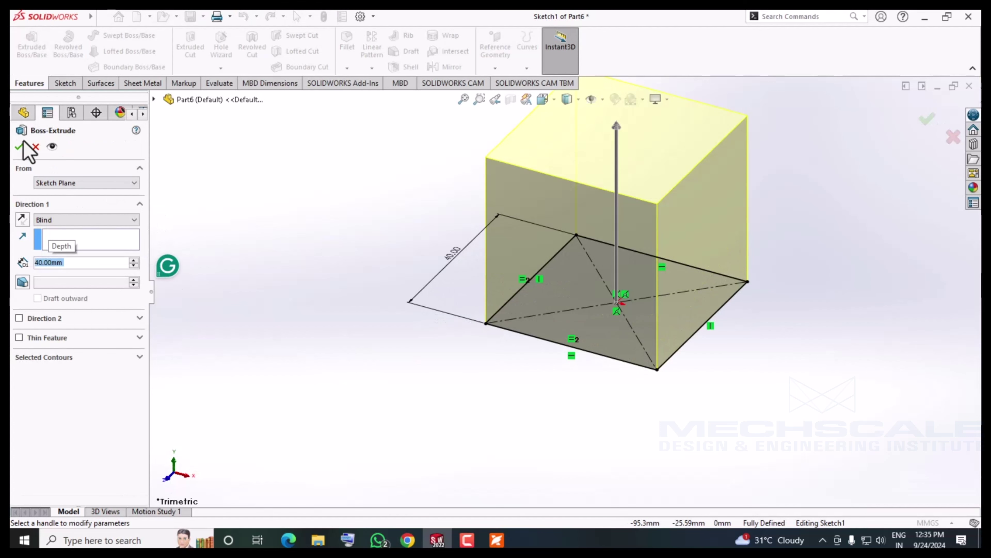
click(19, 148)
mouse_move(337, 361)
middle_down()
mouse_move(476, 337)
mouse_move(403, 410)
mouse_move(414, 394)
middle_up()
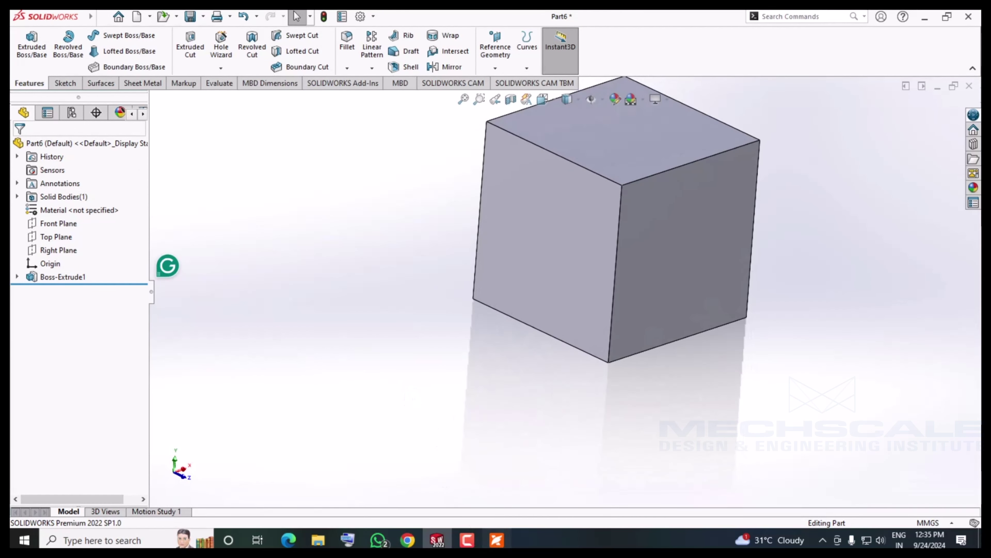
key(alt+Tab)
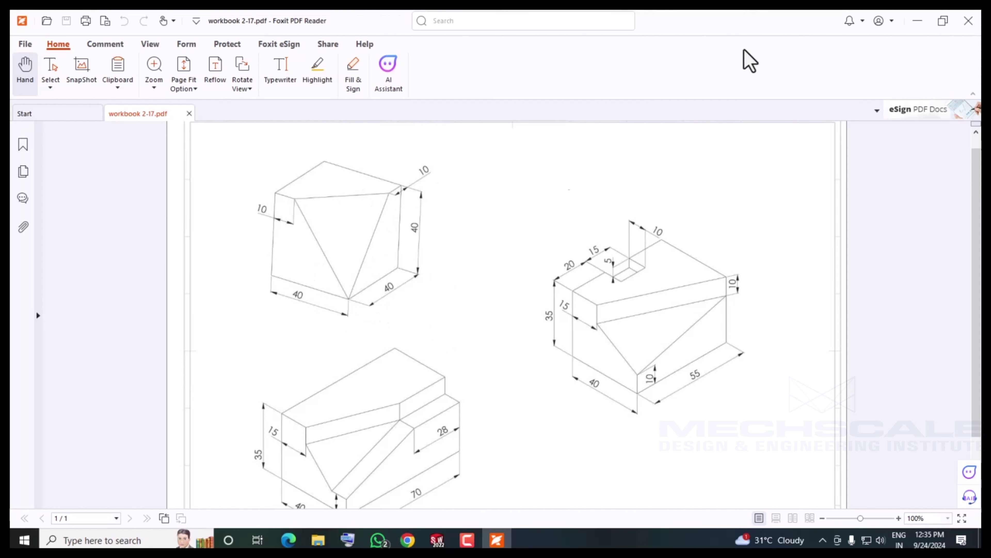
- Minimize Foxit PDF Reader after reviewing the block drawings, returning to the cube model
click(917, 21)
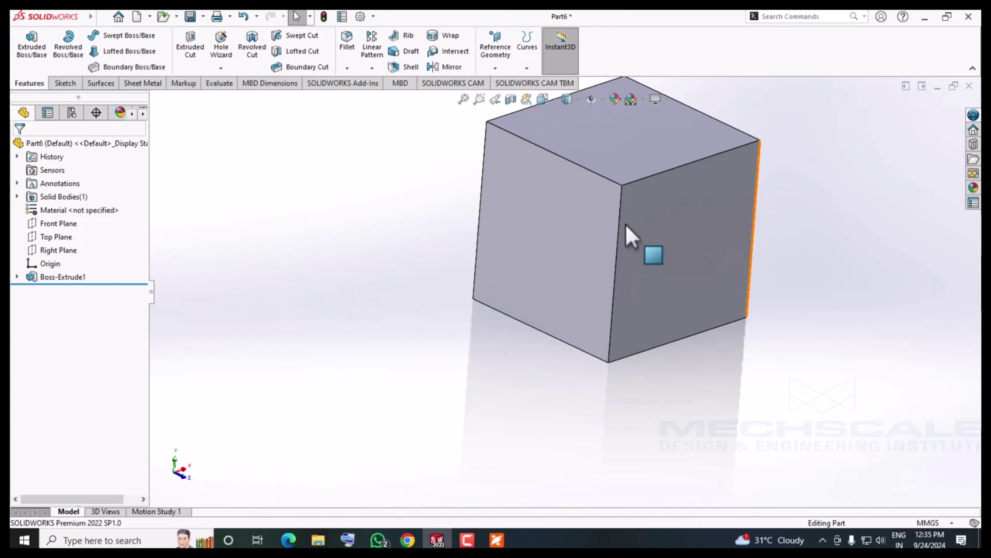
- Start a sketch on a cube face and place points on its left and bottom edges
scroll(636, 196, up, 3)
middle_drag(642, 149, 641, 140)
scroll(643, 175, down, 4)
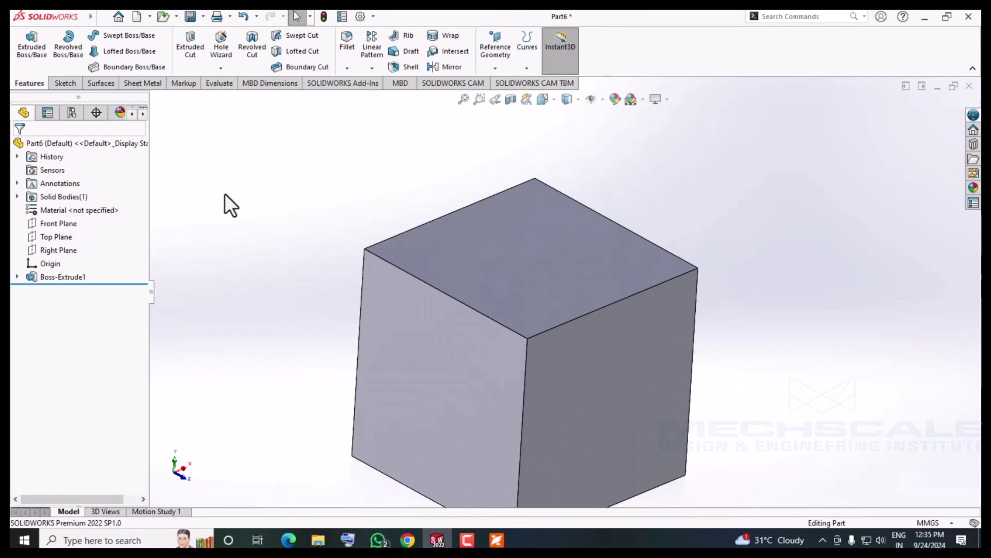
right_click(470, 236)
click(503, 219)
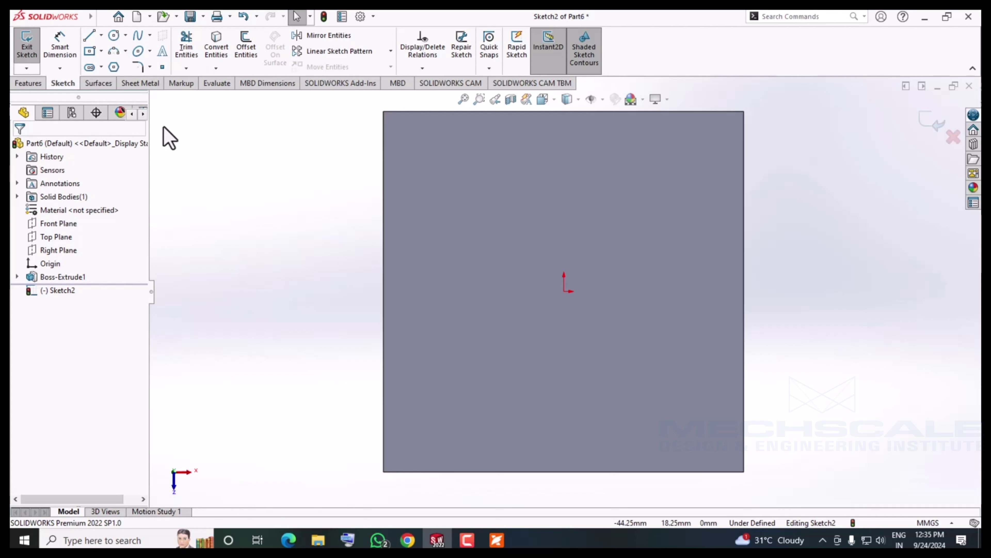
click(163, 67)
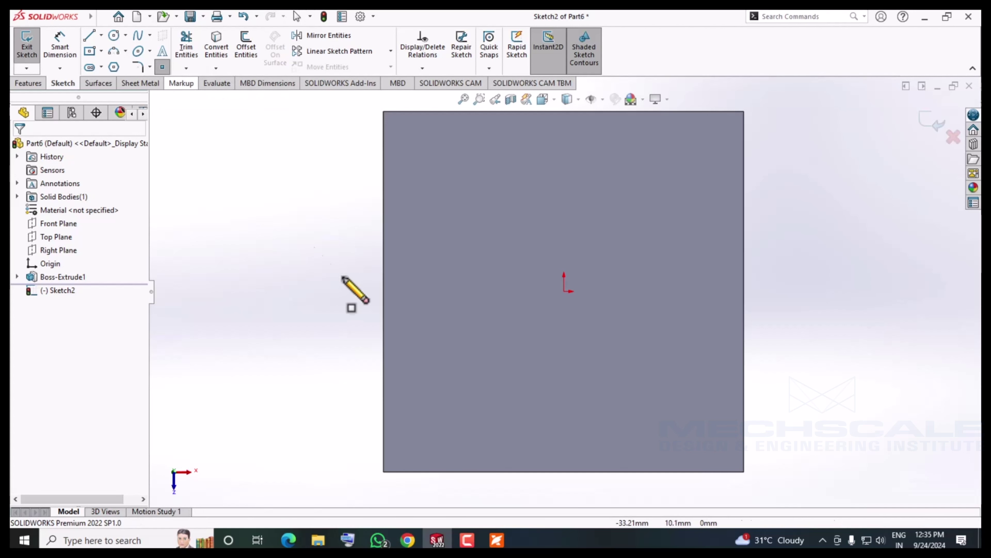
click(384, 155)
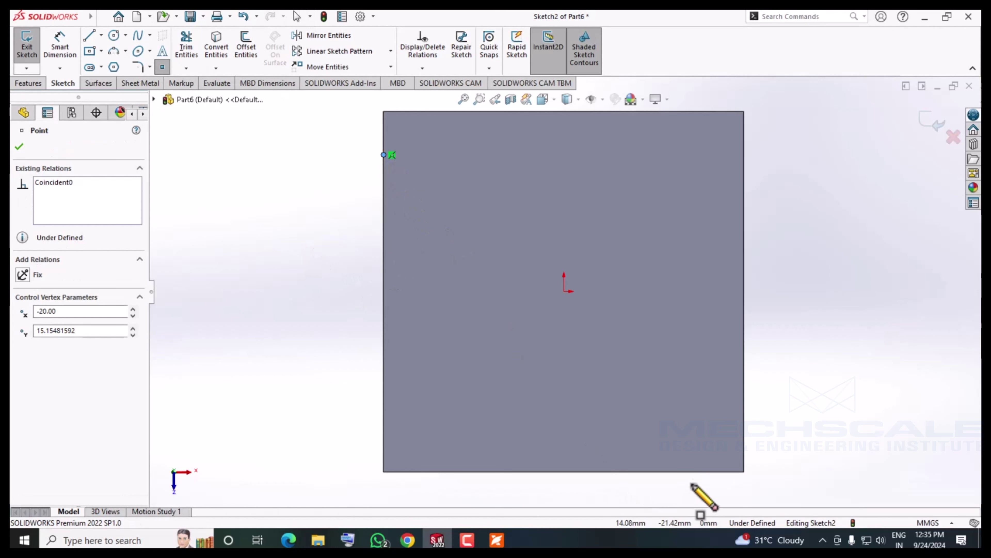
click(682, 472)
right_click(339, 312)
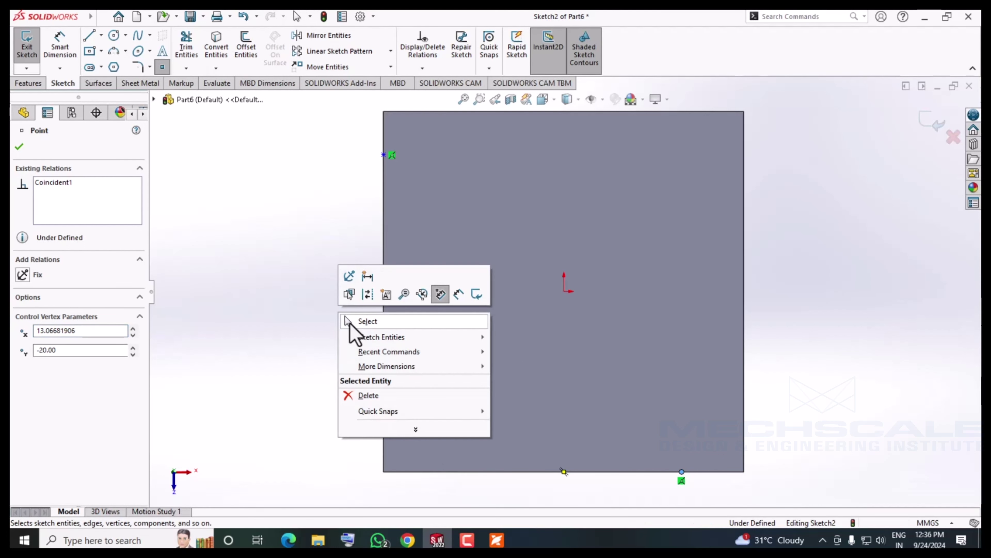
click(351, 321)
key(z)
scroll(504, 203, down, 3)
scroll(503, 203, down, 3)
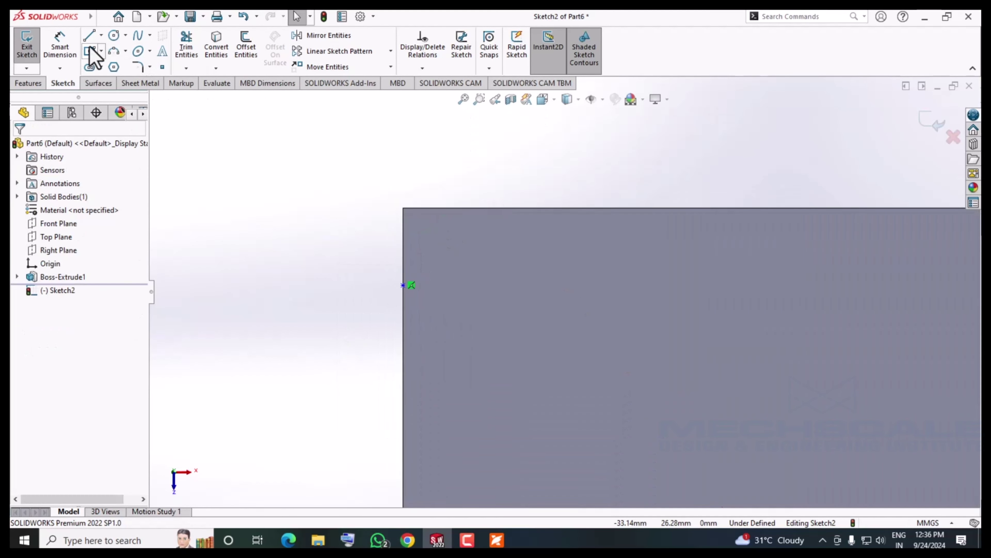
- Dimension each point 10 mm from its nearest face corner, vertically and horizontally
click(59, 47)
click(403, 208)
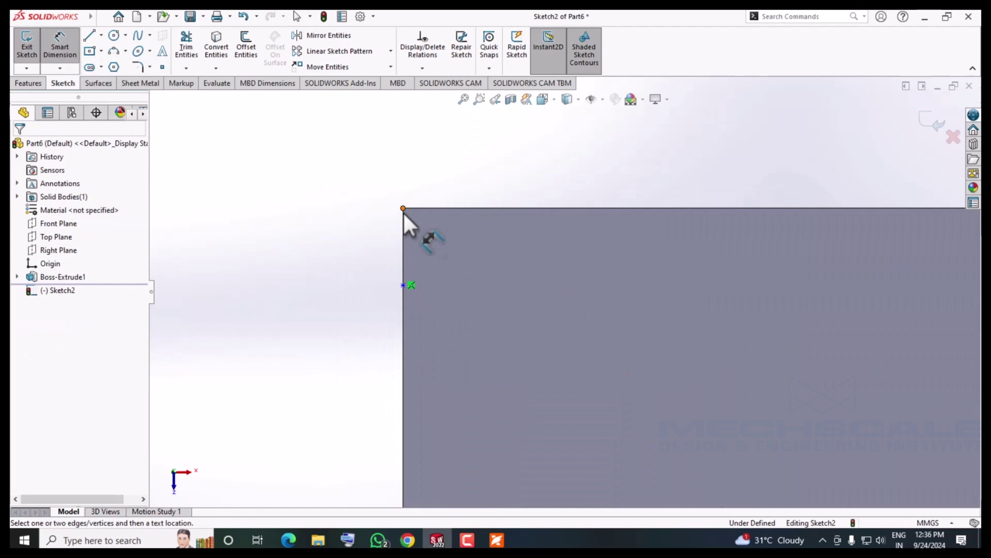
click(403, 285)
click(361, 246)
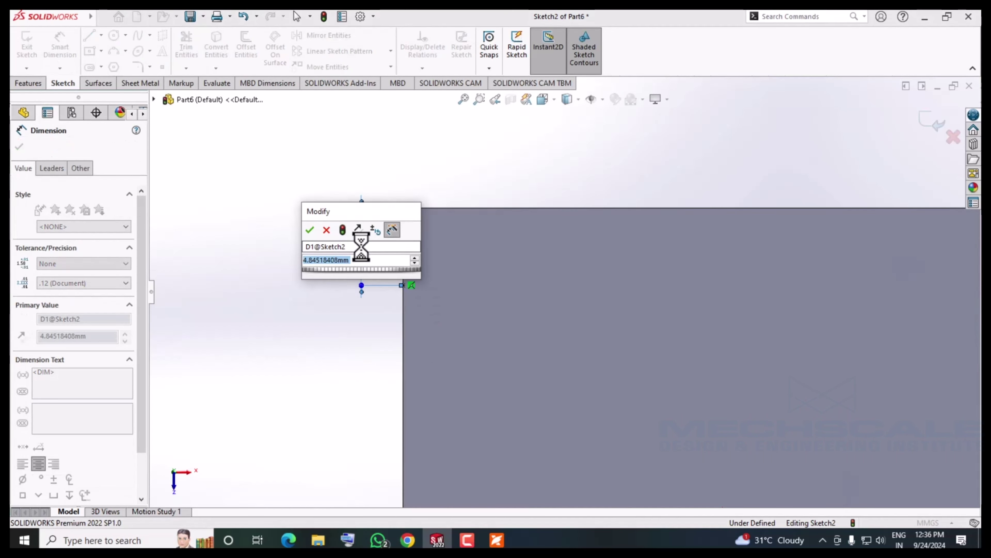
text(10)
key(Return)
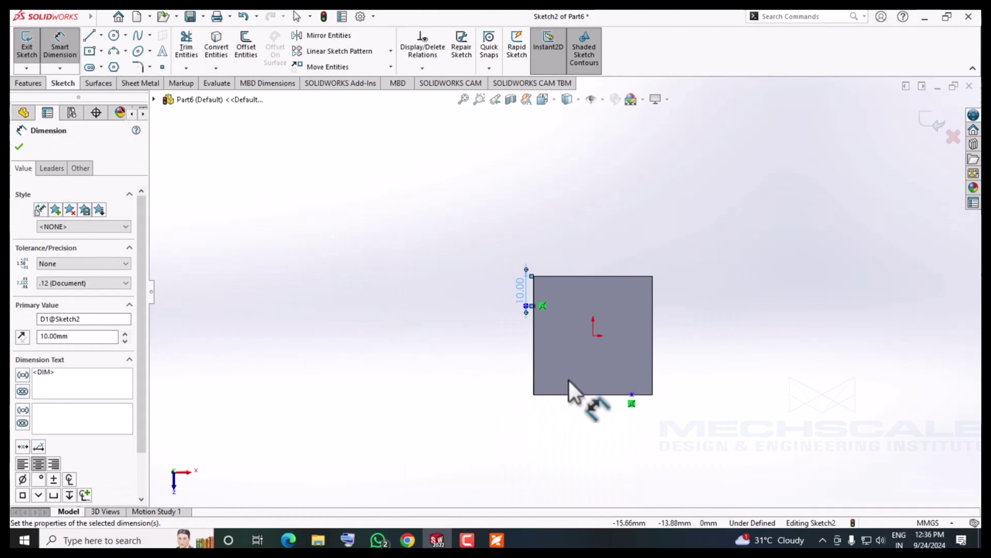
scroll(625, 410, down, 5)
click(665, 343)
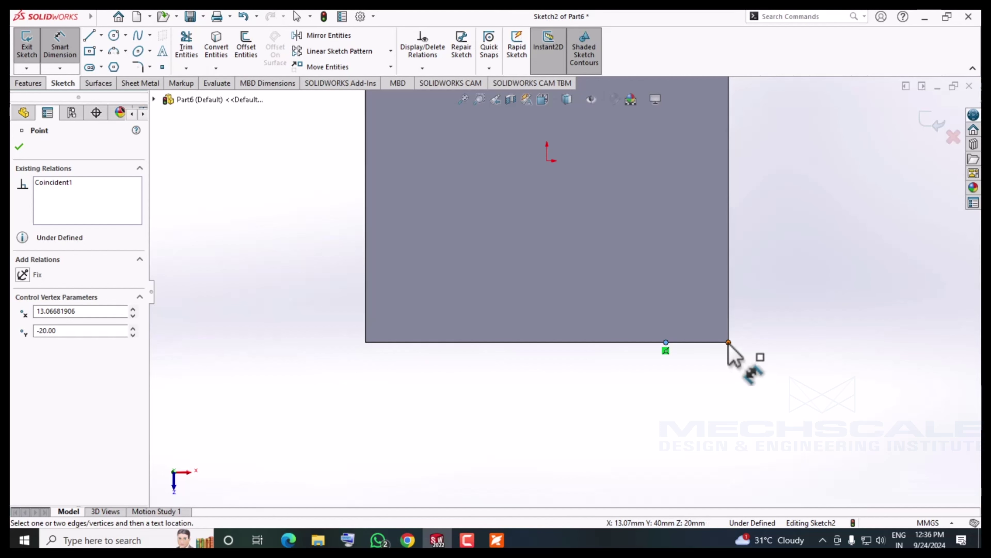
click(729, 342)
click(702, 370)
text(10)
key(Return)
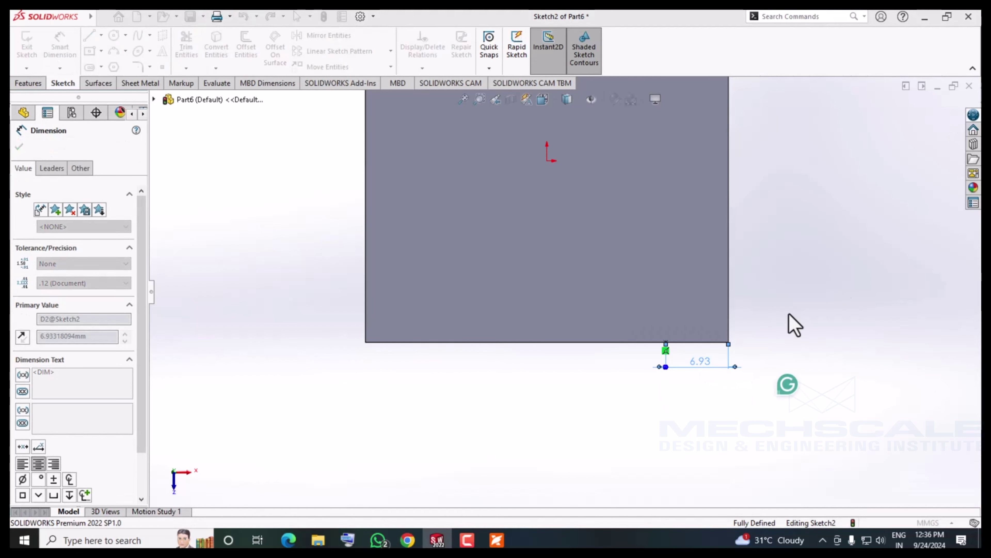
- Exit the two-point sketch and orbit the cube to show its top face
click(930, 116)
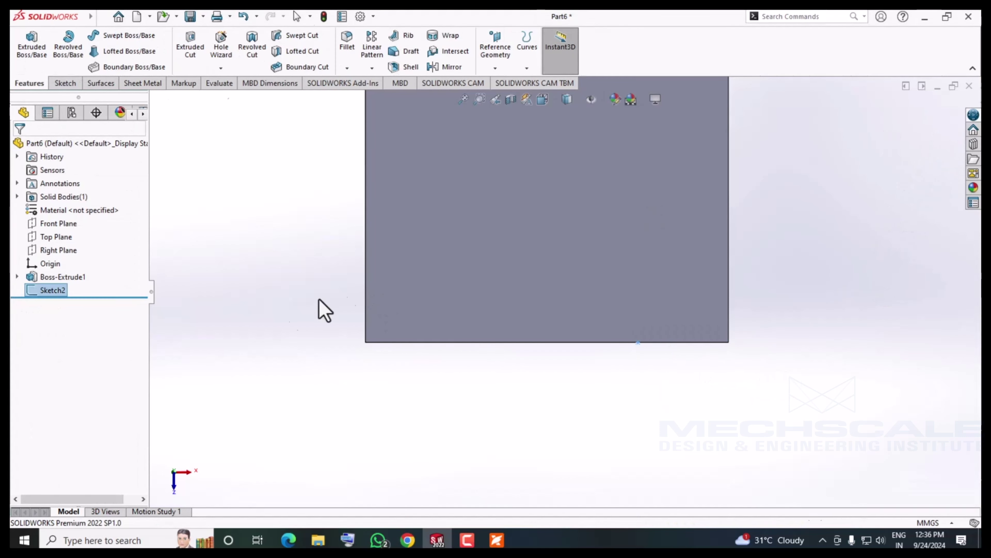
mouse_move(305, 427)
middle_down()
mouse_move(350, 364)
mouse_move(449, 423)
mouse_move(365, 381)
mouse_move(381, 431)
mouse_move(411, 438)
middle_up()
scroll(681, 208, down, 5)
mouse_move(681, 208)
middle_down()
mouse_move(624, 265)
mouse_move(598, 239)
mouse_move(608, 211)
middle_up()
- Create Plane1 through both sketch points and the cube's bottom corner, then hide it
click(495, 69)
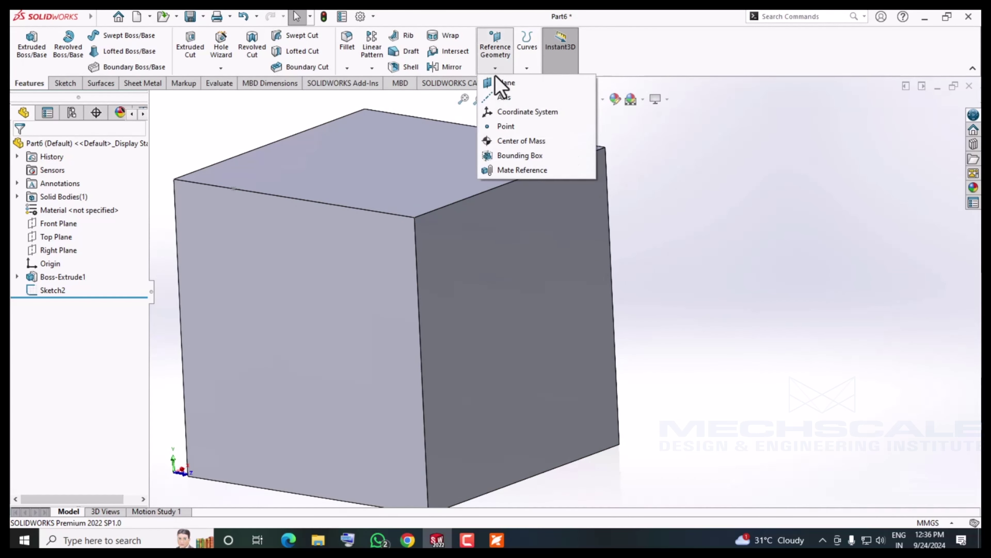
click(500, 87)
scroll(542, 281, up, 2)
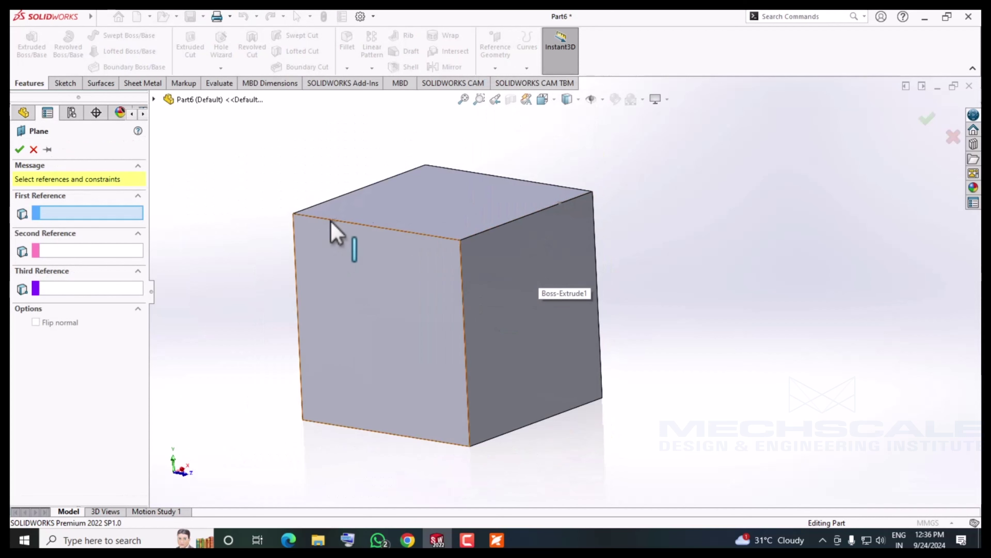
click(339, 221)
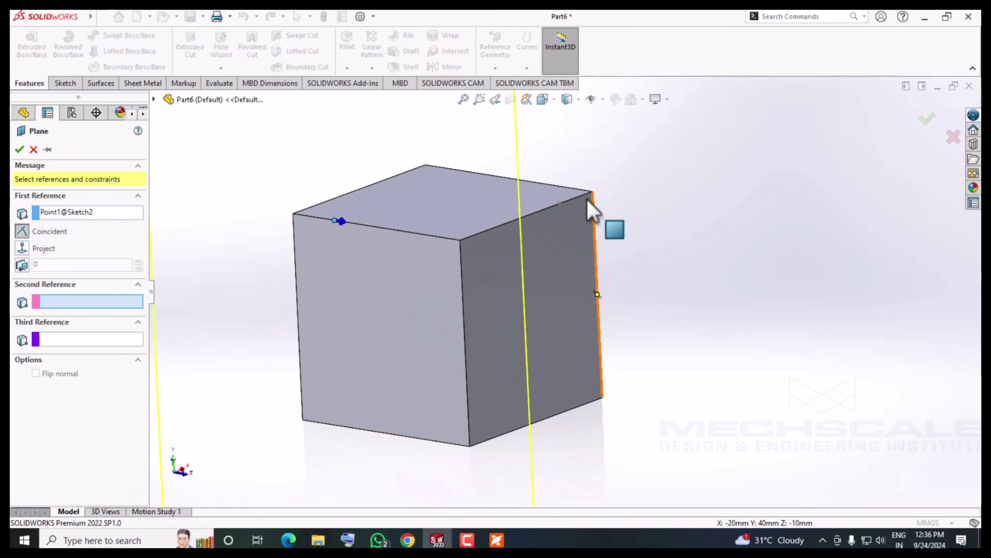
click(560, 204)
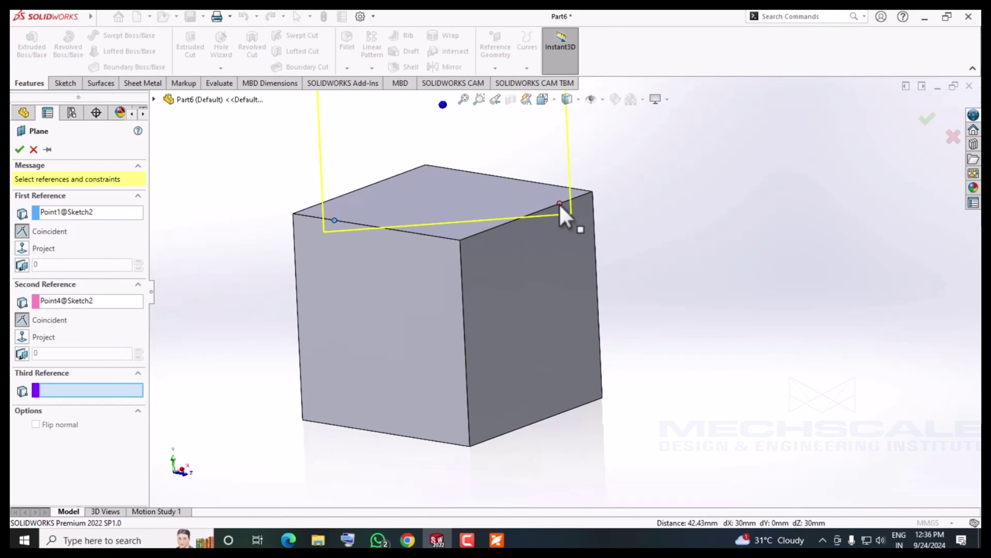
click(470, 446)
mouse_move(632, 406)
middle_down()
mouse_move(682, 394)
mouse_move(681, 405)
mouse_move(644, 348)
mouse_move(691, 353)
mouse_move(639, 361)
mouse_move(642, 385)
middle_up()
click(20, 150)
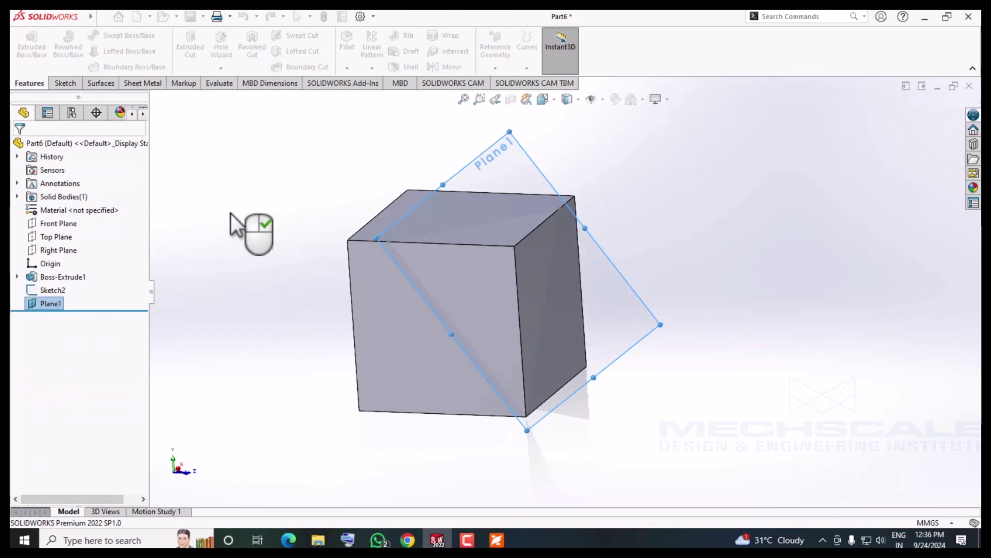
right_click(45, 306)
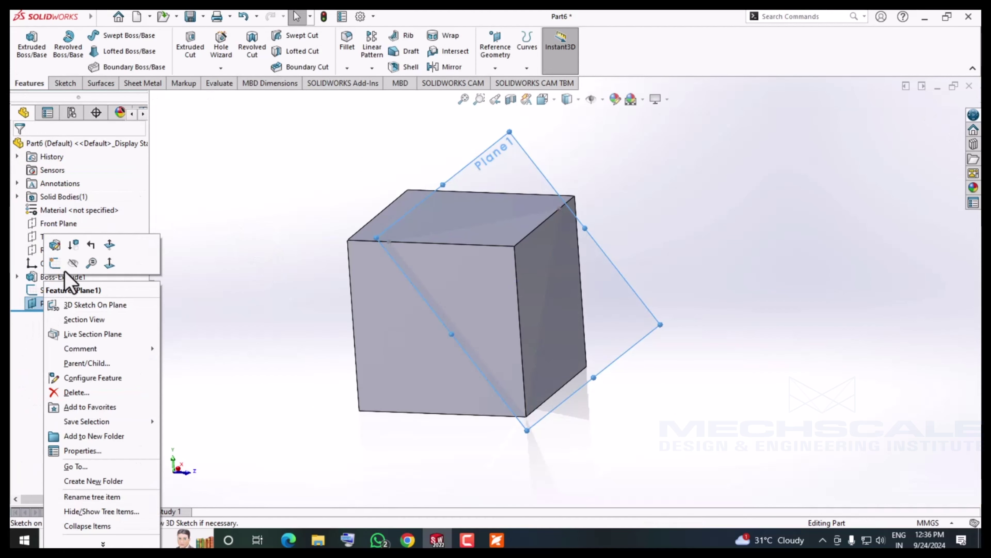
click(77, 266)
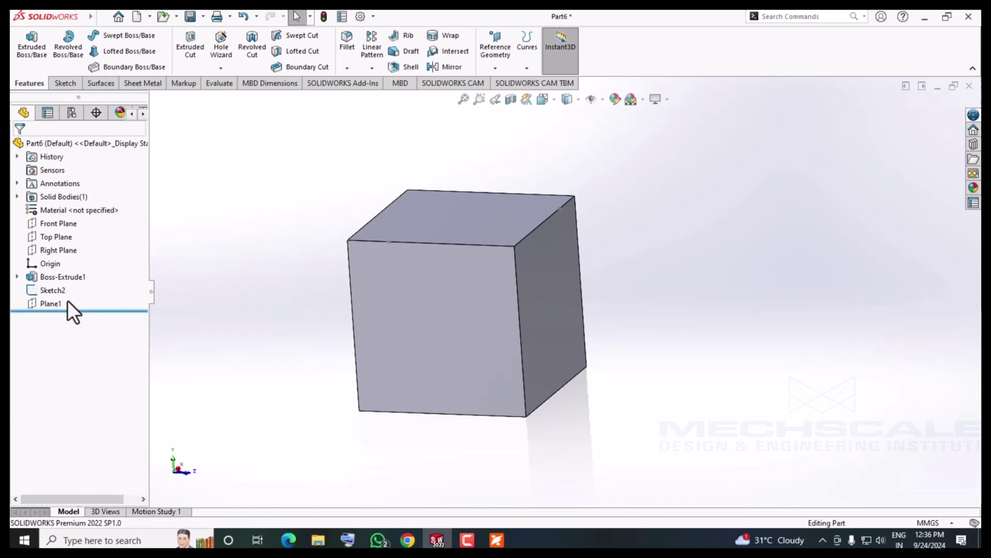
- Sketch a triangle on Plane1 running from the top edge to the bottom corner
right_click(51, 304)
click(64, 263)
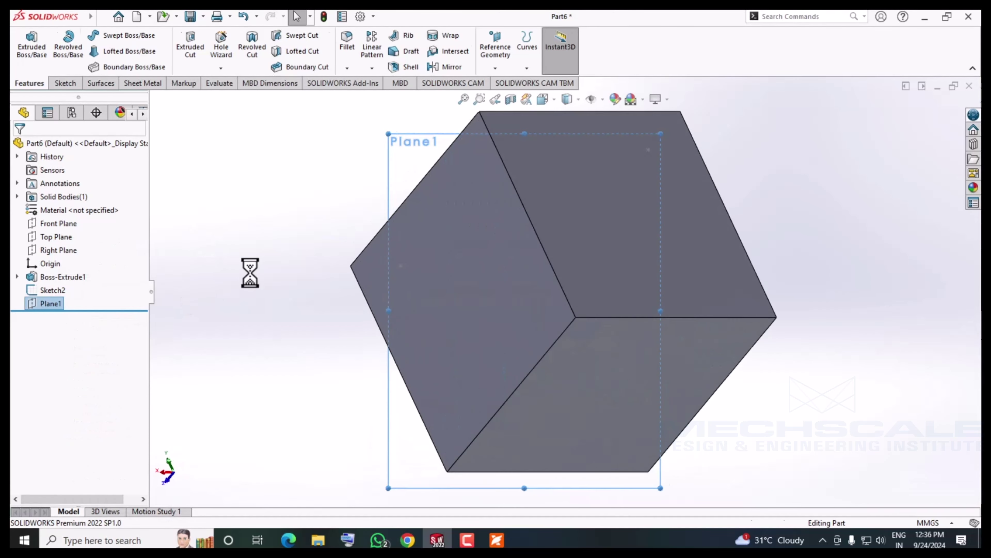
mouse_move(245, 322)
middle_down()
mouse_move(239, 246)
mouse_move(229, 329)
mouse_move(201, 334)
mouse_move(222, 320)
mouse_move(255, 349)
mouse_move(221, 266)
mouse_move(239, 325)
middle_up()
click(89, 36)
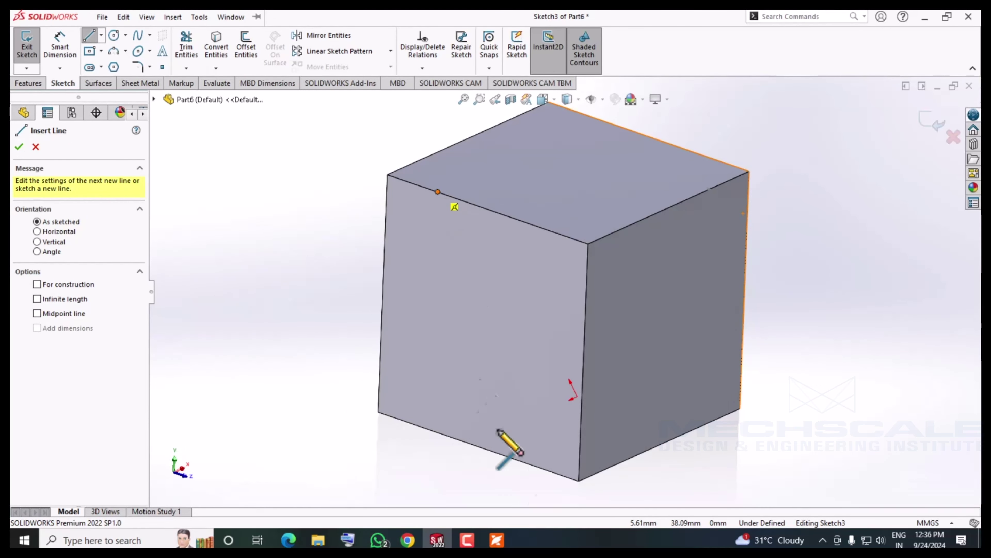
mouse_move(437, 191)
mouse_down()
mouse_move(579, 481)
mouse_move(710, 189)
mouse_up()
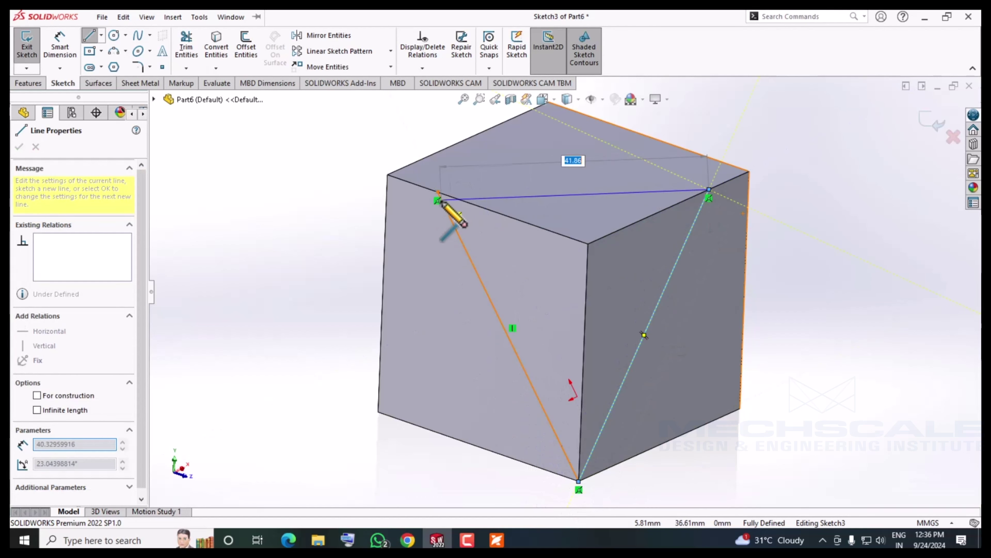
click(437, 192)
right_click(250, 198)
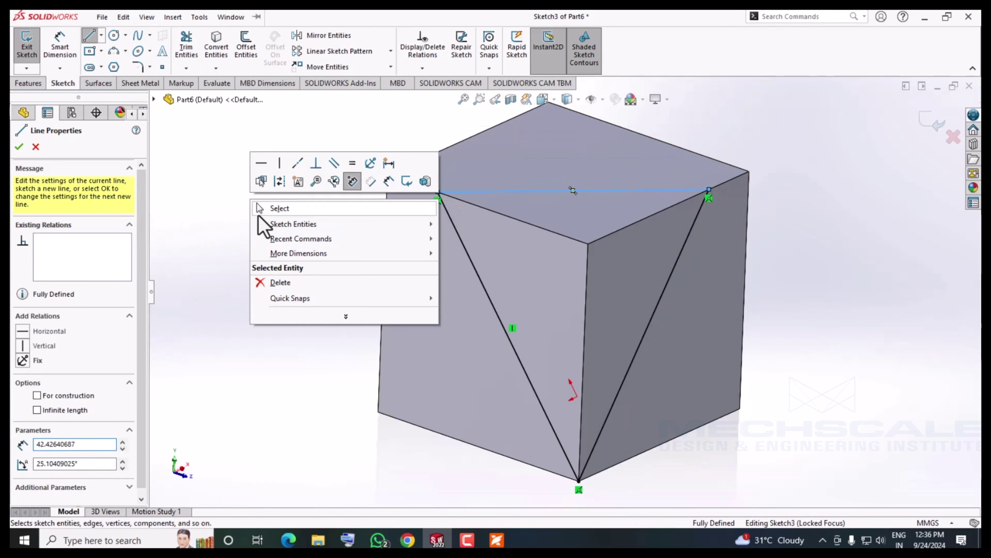
click(265, 207)
- Extrude-cut the triangle sketch to remove the cube's corner as Cut-Extrude1
click(936, 126)
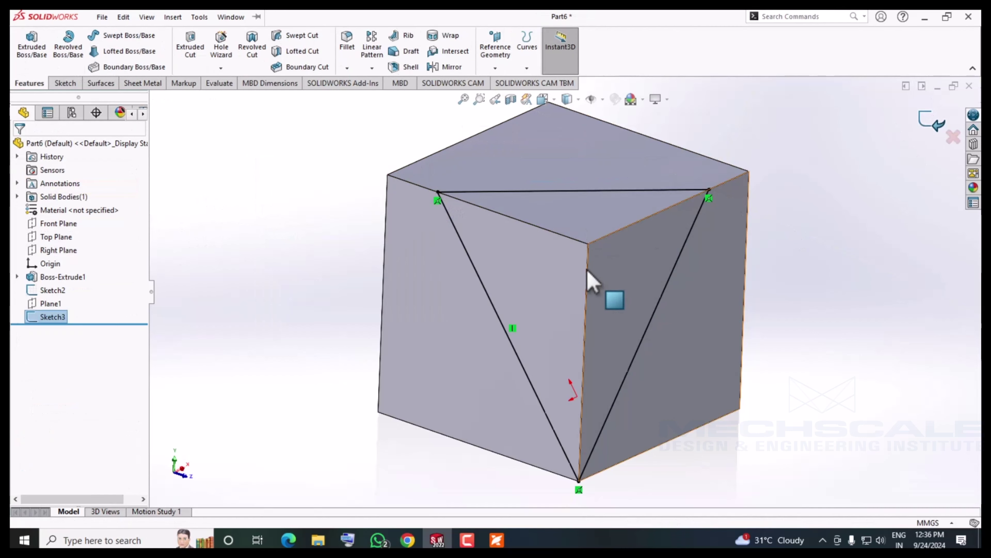
middle_drag(593, 284, 513, 351)
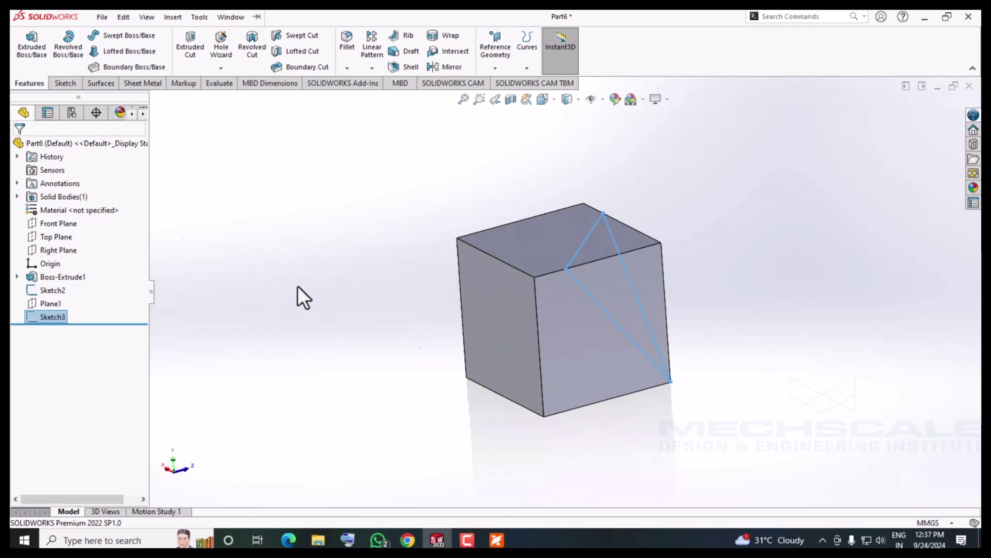
click(193, 54)
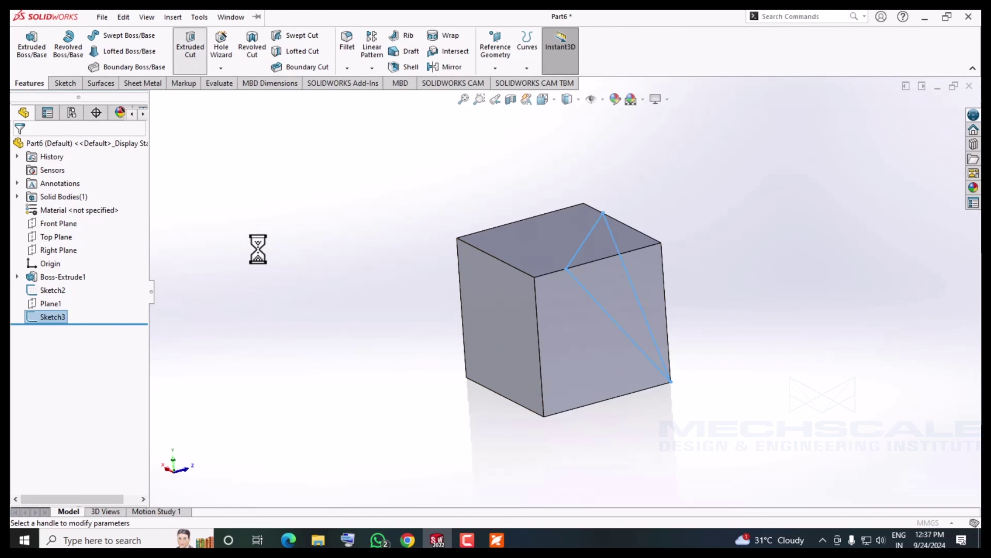
click(19, 146)
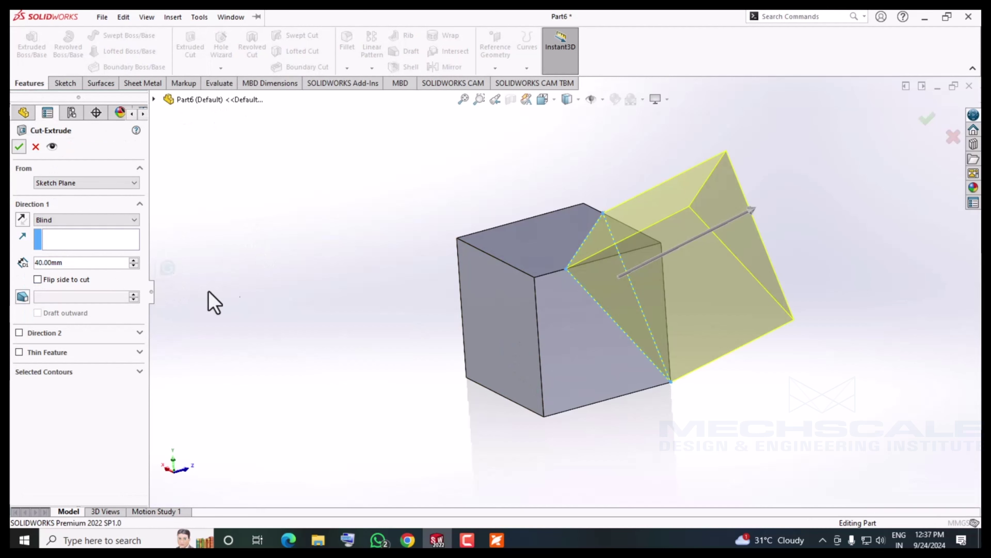
mouse_move(258, 339)
middle_down()
mouse_move(253, 307)
mouse_move(190, 357)
mouse_move(232, 386)
mouse_move(268, 326)
mouse_move(270, 365)
mouse_move(553, 381)
mouse_move(655, 288)
mouse_move(629, 311)
middle_up()
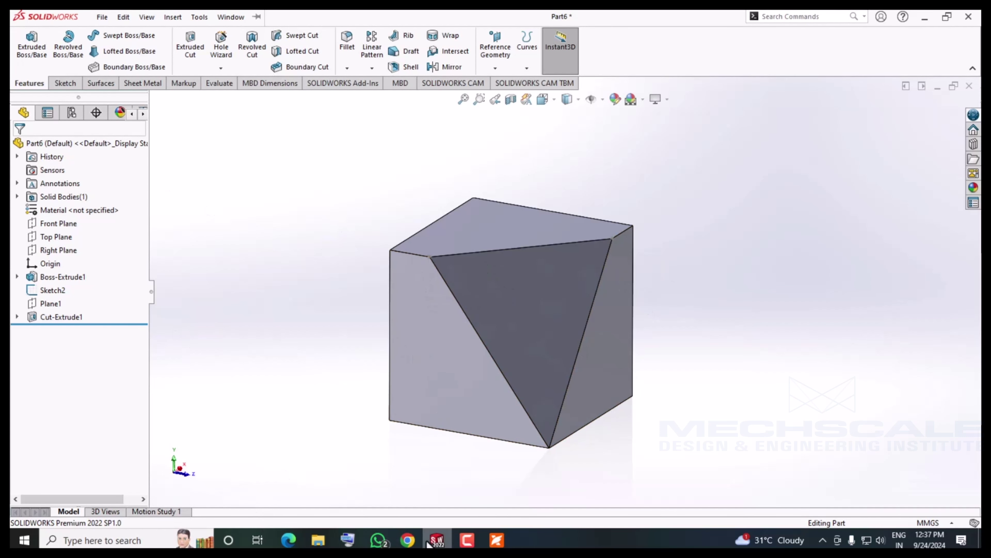
click(497, 539)
scroll(586, 274, down, 2)
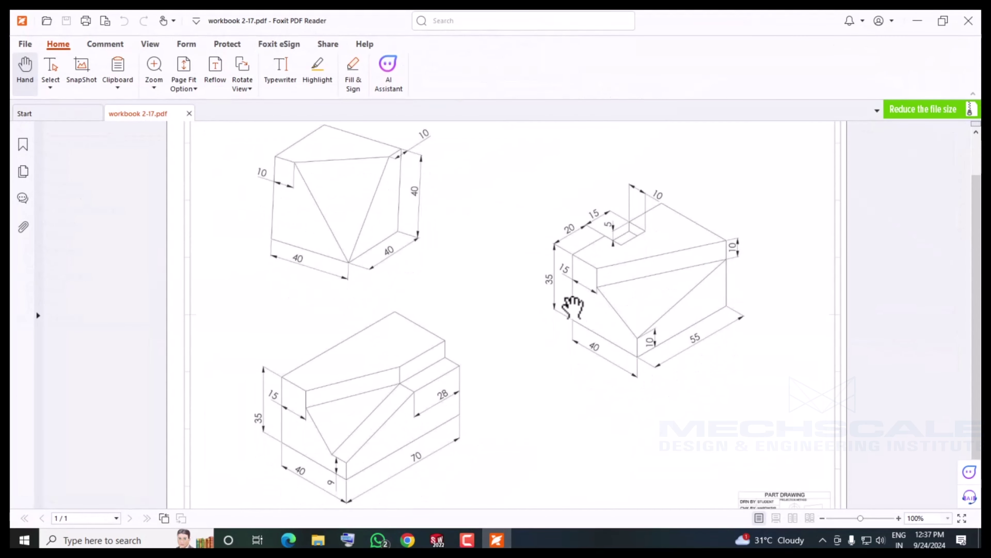
scroll(250, 414, down, 2)
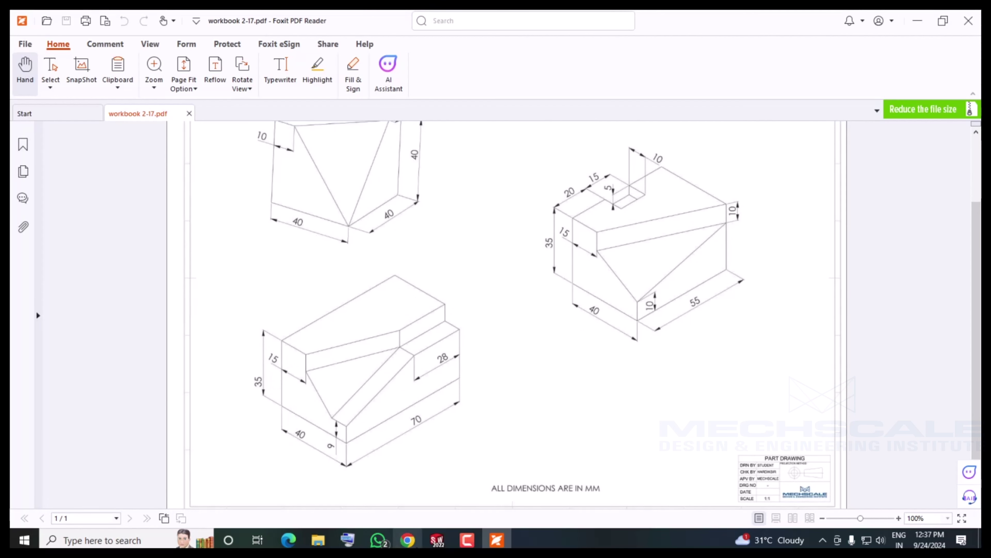
click(437, 540)
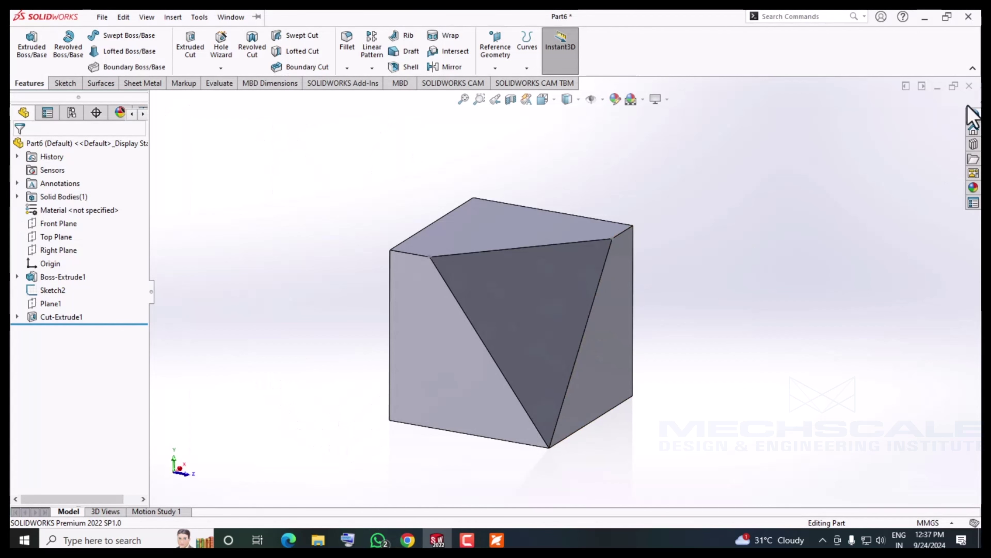
- Close Part6 without saving and start a new part document
click(969, 86)
click(485, 300)
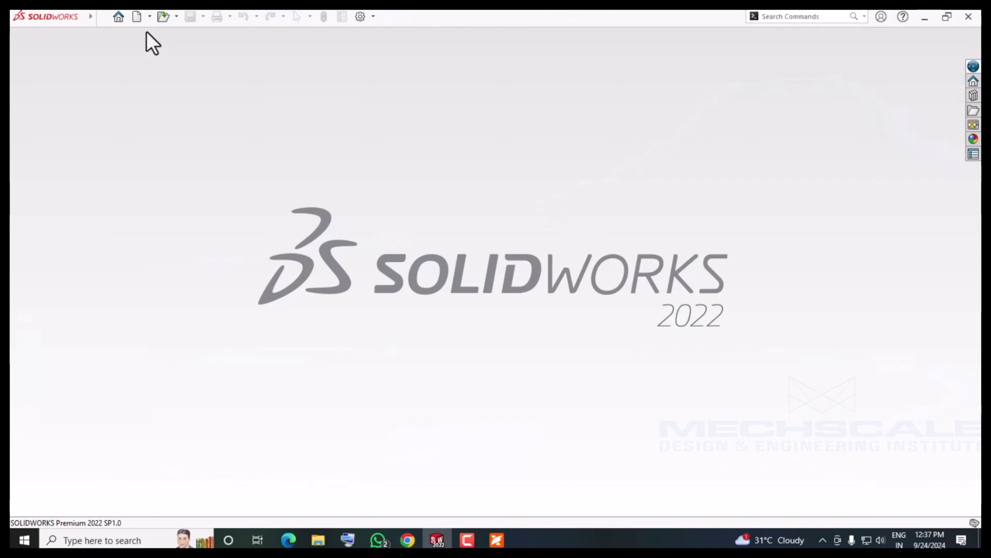
click(137, 17)
click(491, 475)
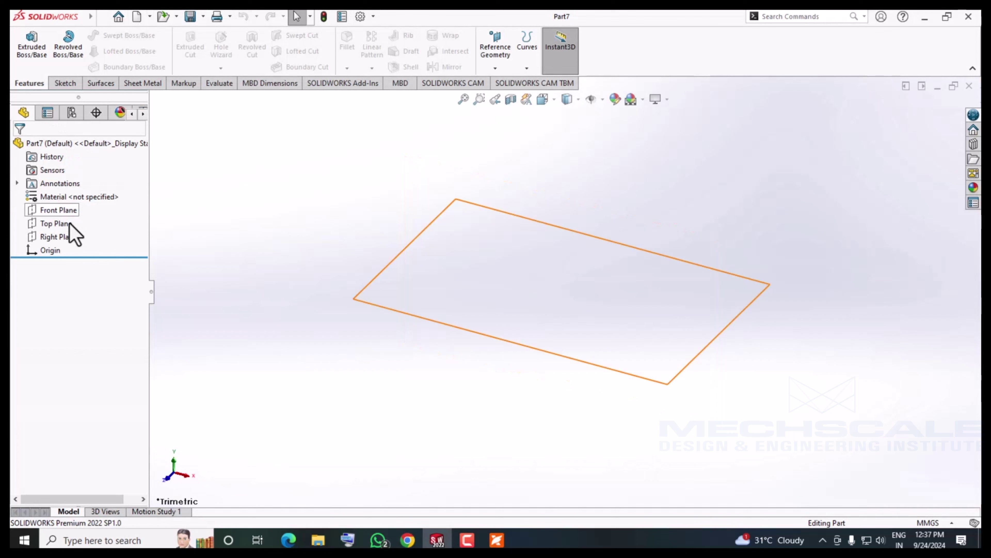
- Sketch a 70 × 40 mm centre rectangle at the origin on the Top Plane
right_click(70, 223)
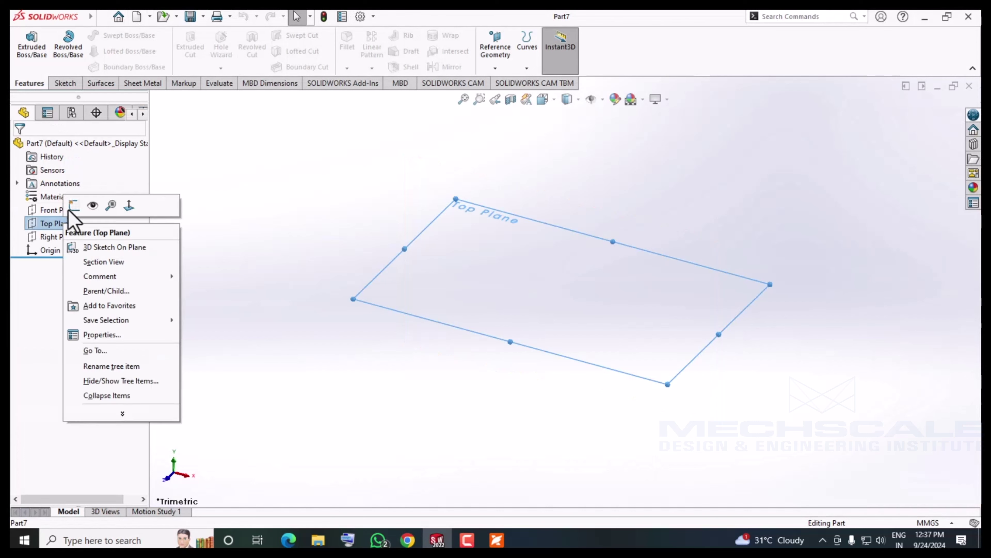
click(91, 203)
click(89, 51)
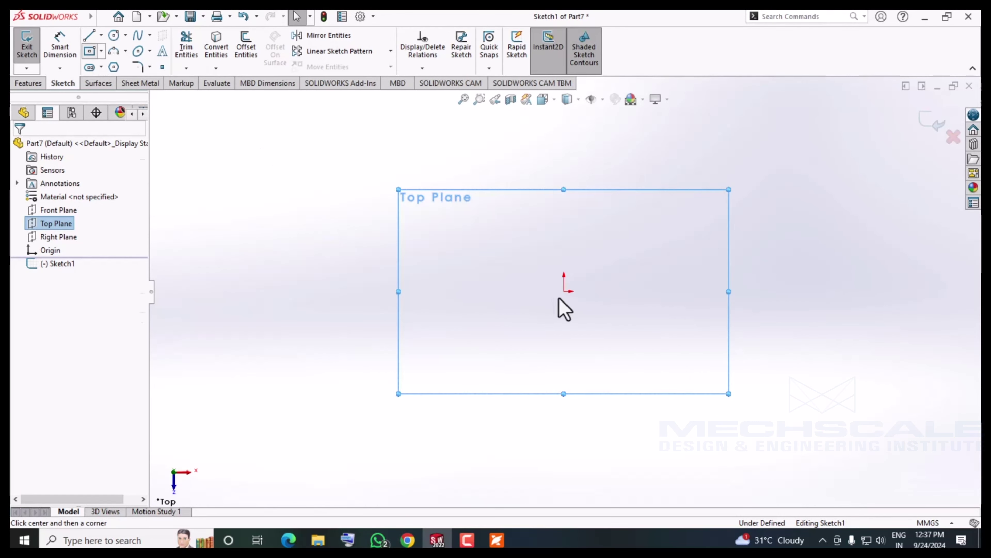
click(564, 291)
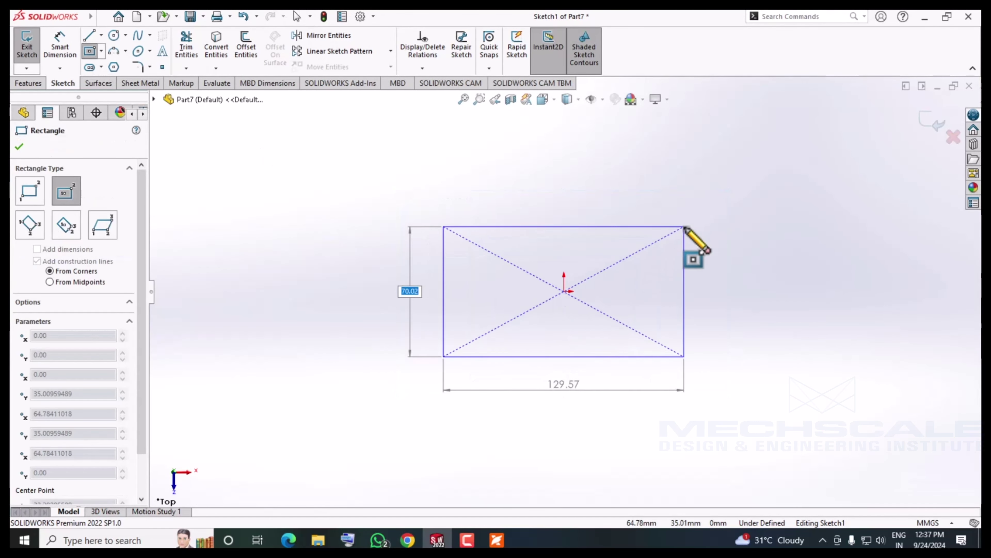
key(Tab)
text(0)
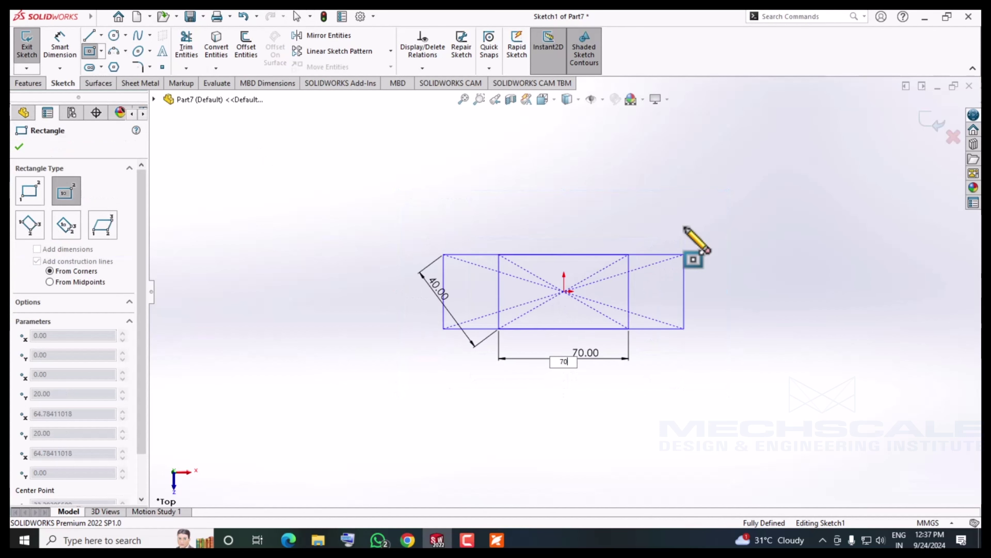
key(Return)
key(Escape)
- Extrude the rectangle 35 mm into a solid block
click(28, 82)
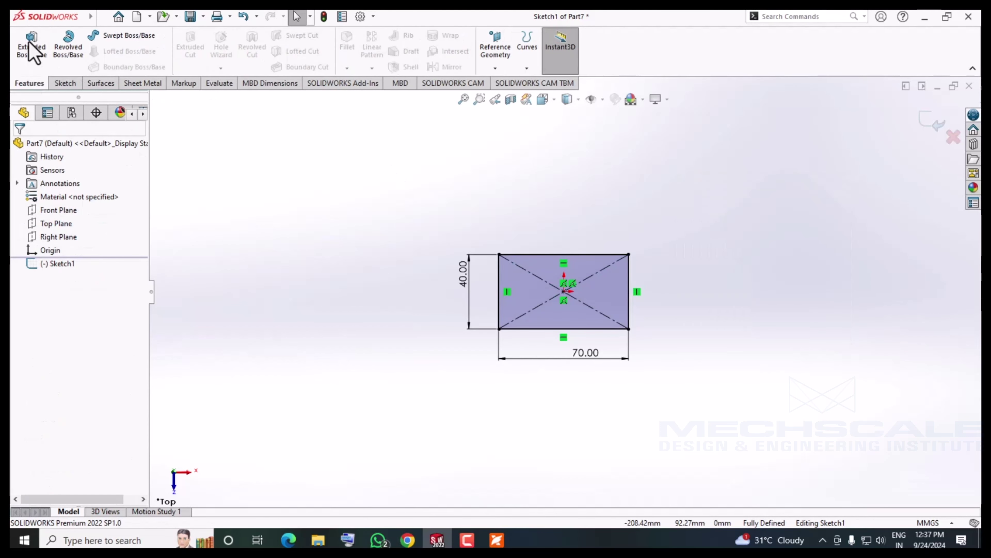
click(31, 45)
text(35.00mm)
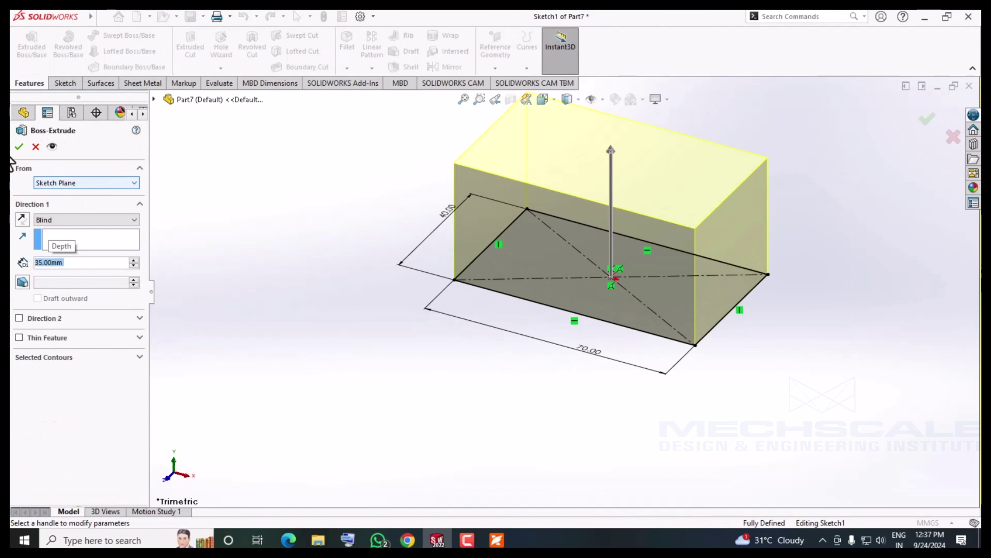
click(19, 146)
mouse_move(277, 330)
middle_down()
mouse_move(378, 393)
mouse_move(344, 428)
mouse_move(376, 383)
mouse_move(380, 397)
middle_up()
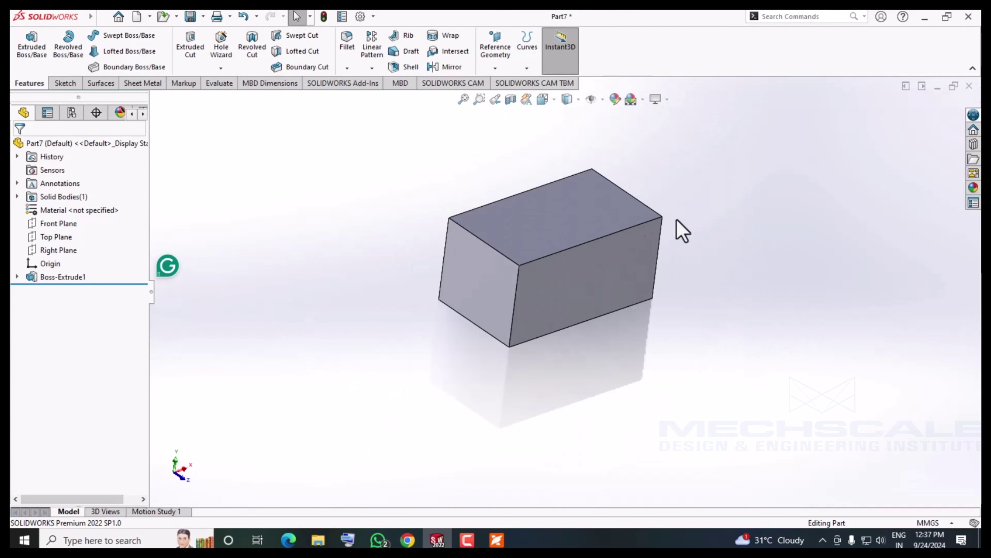
- Check the stepped block drawing in Foxit, then bring up the box front face's menu in SOLIDWORKS
click(496, 540)
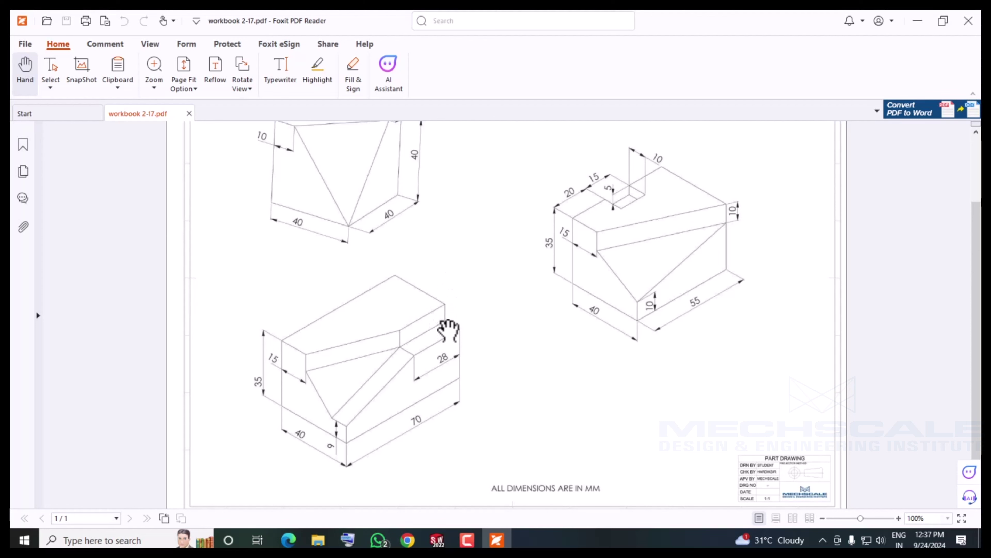
click(438, 540)
right_click(606, 270)
- View the front face Normal To and draw a horizontal then slanted line across it
click(636, 244)
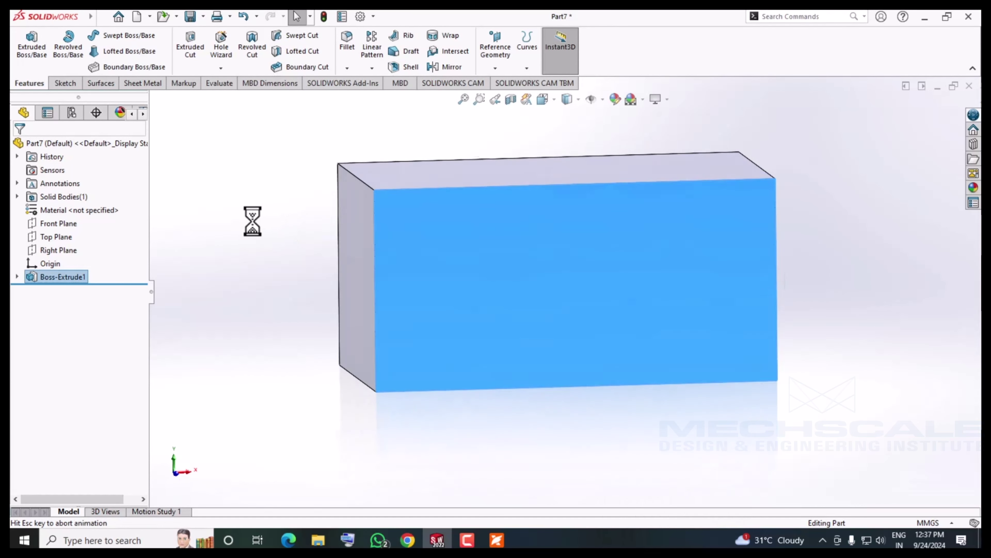
click(89, 35)
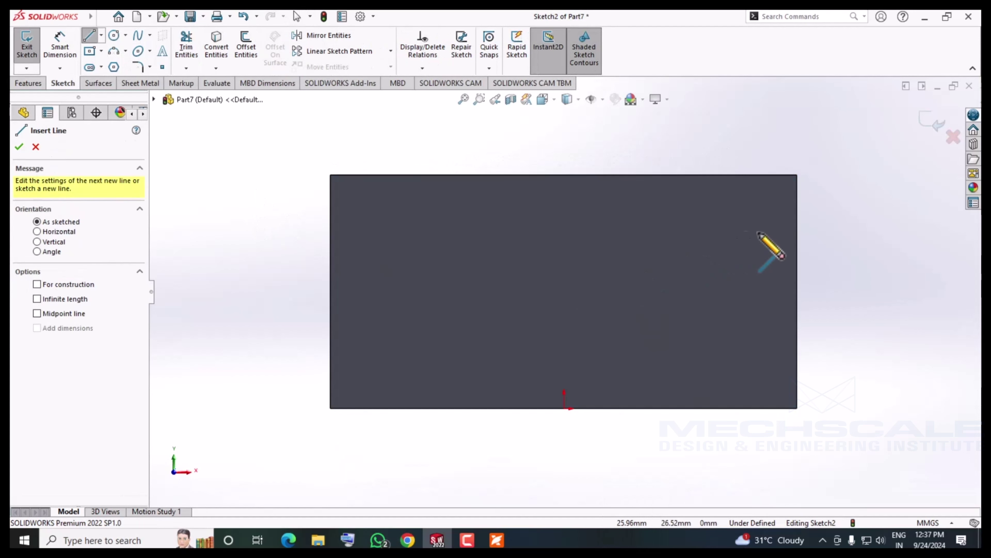
click(797, 225)
click(620, 224)
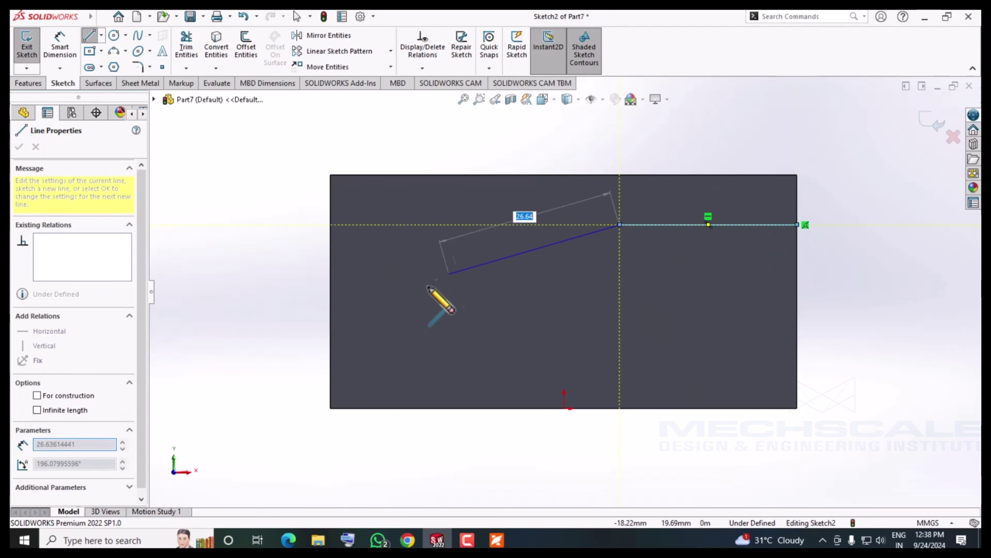
click(330, 354)
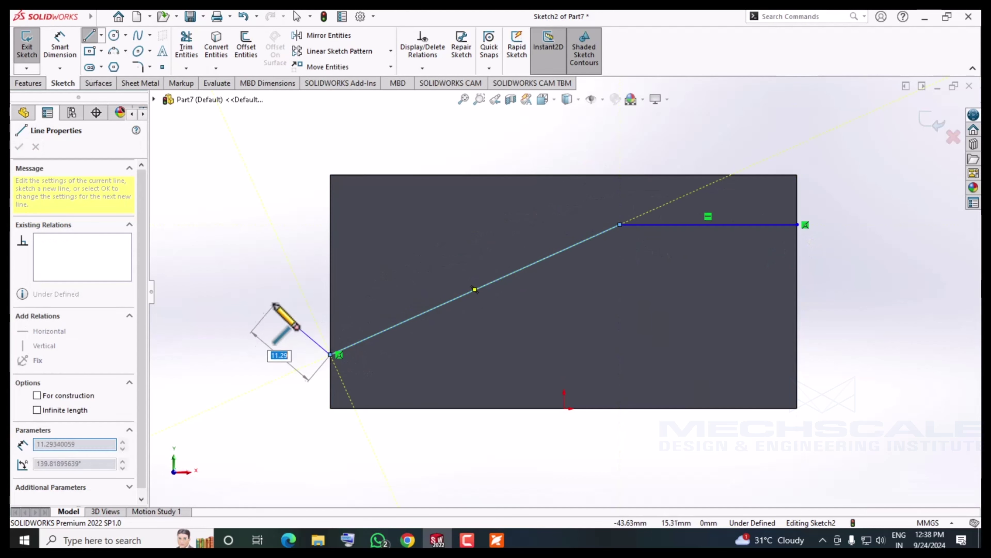
right_click(274, 304)
click(288, 312)
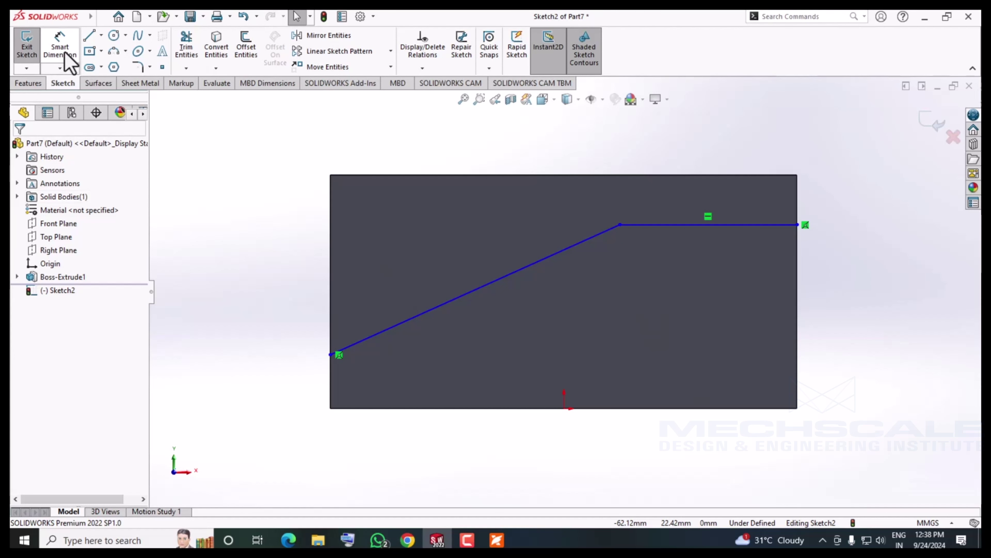
- Dimension the line's endpoints 9 mm above the bottom and 9 mm below the top
click(69, 60)
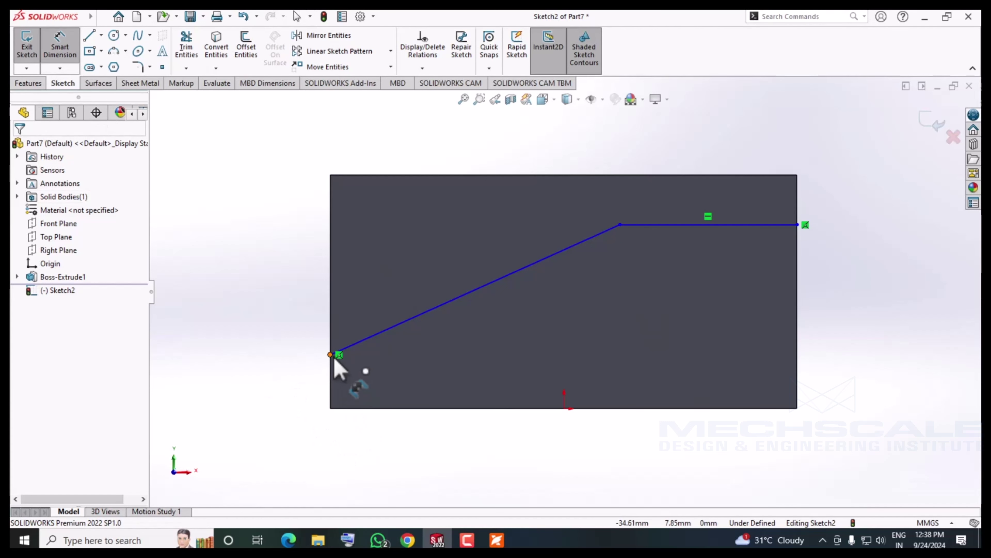
click(331, 355)
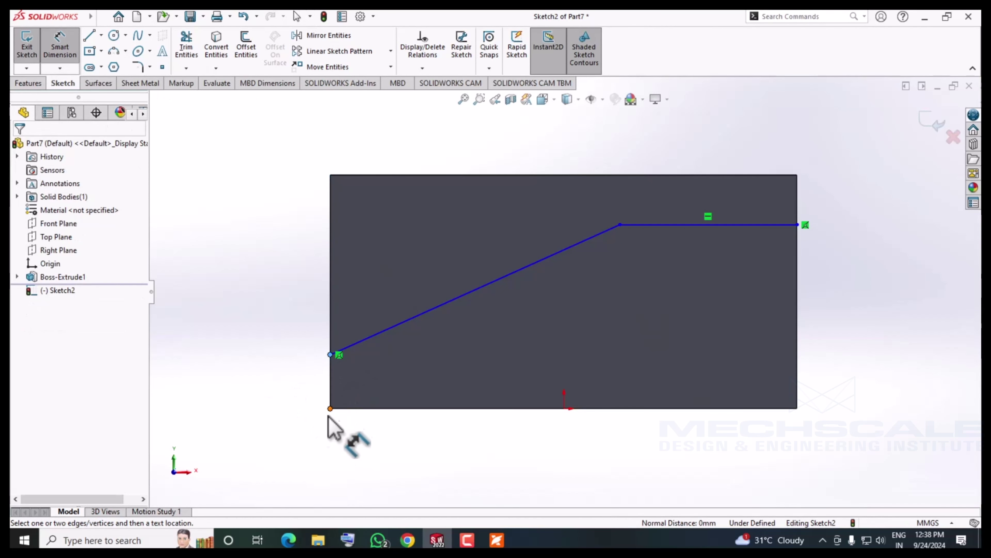
click(330, 408)
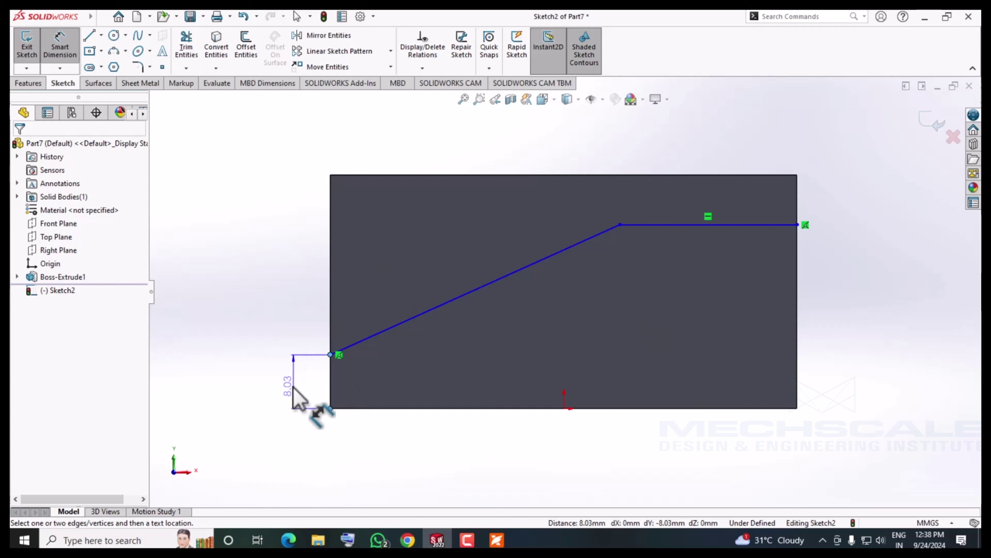
click(294, 391)
text(9)
key(Return)
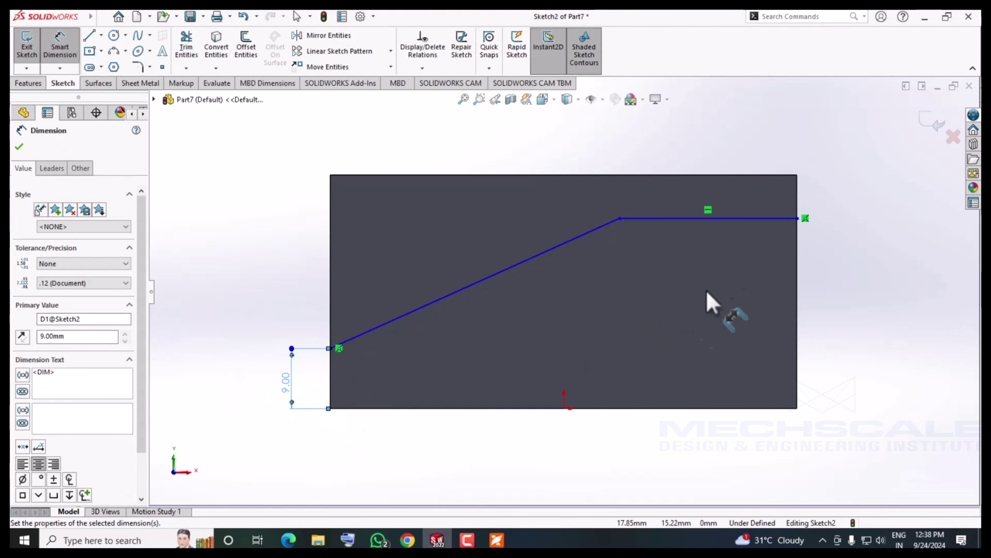
key(Escape)
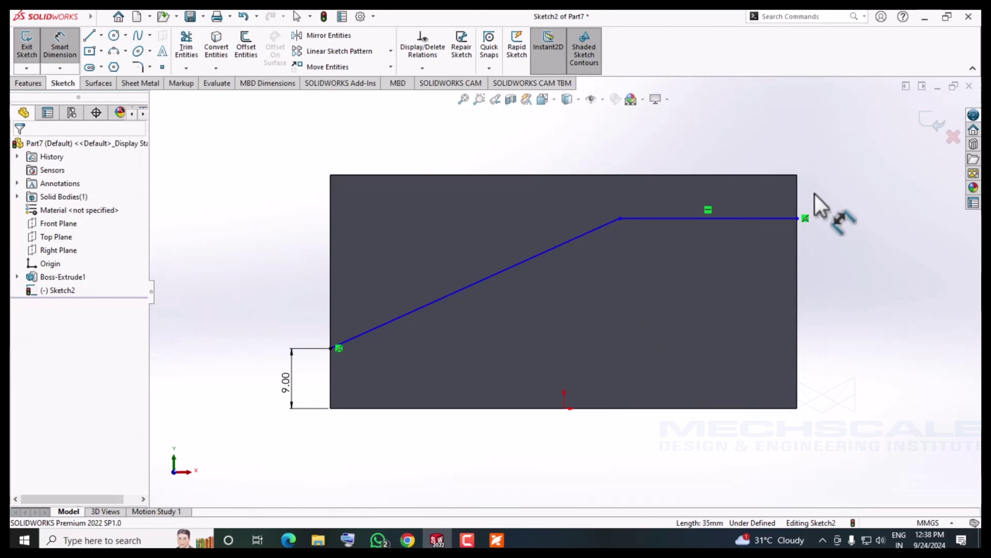
click(798, 175)
click(798, 219)
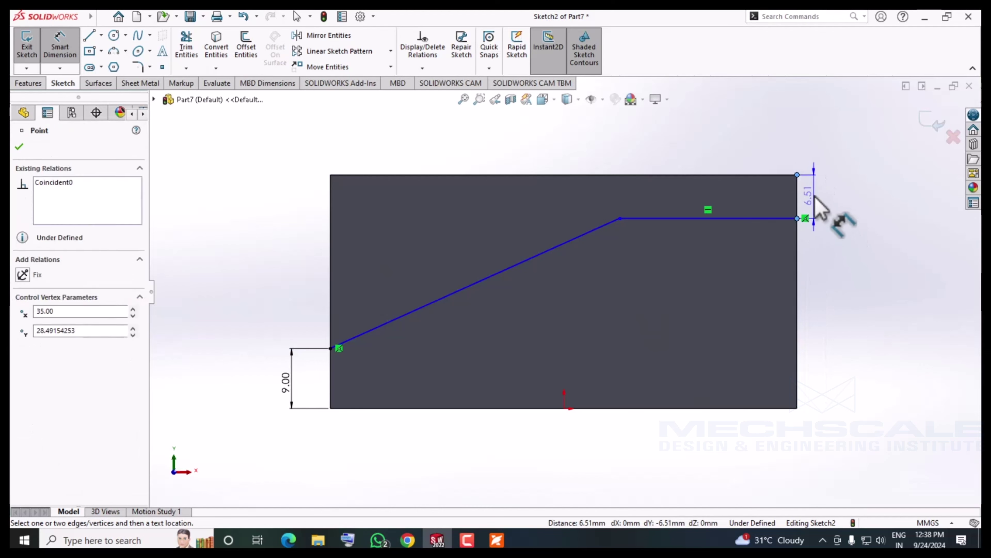
click(815, 197)
text(9)
key(Return)
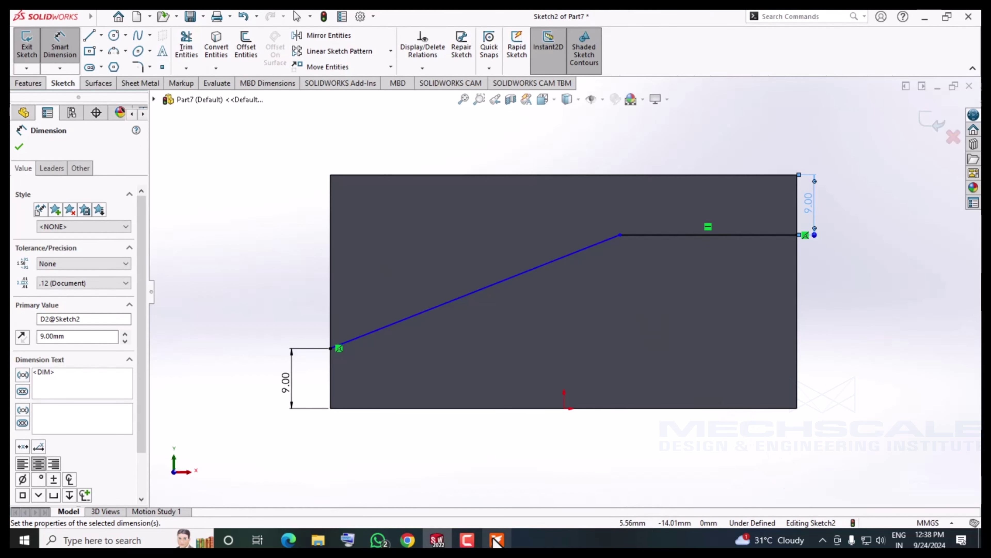
- Recheck the reference drawing, then stop dimensioning and exit the stepped-line sketch
click(497, 540)
click(438, 540)
middle_drag(758, 216, 814, 180)
right_click(814, 181)
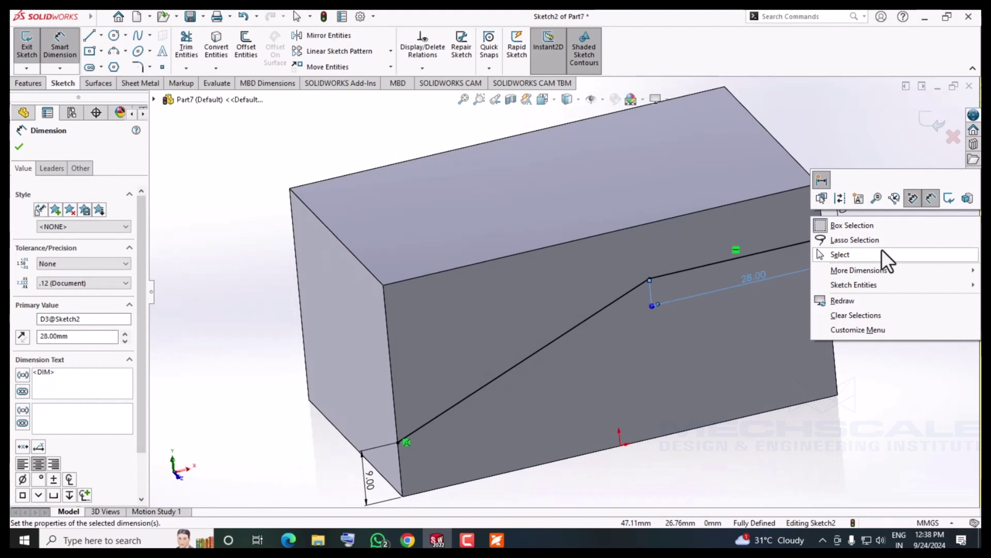
click(883, 253)
click(932, 120)
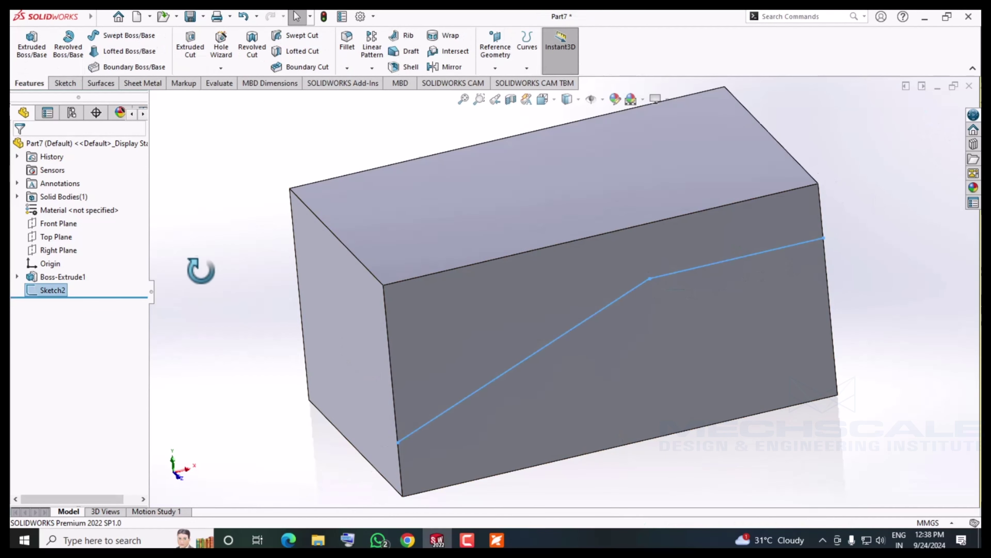
- Orbit the block to view it from a new angle
middle_drag(199, 270, 216, 270)
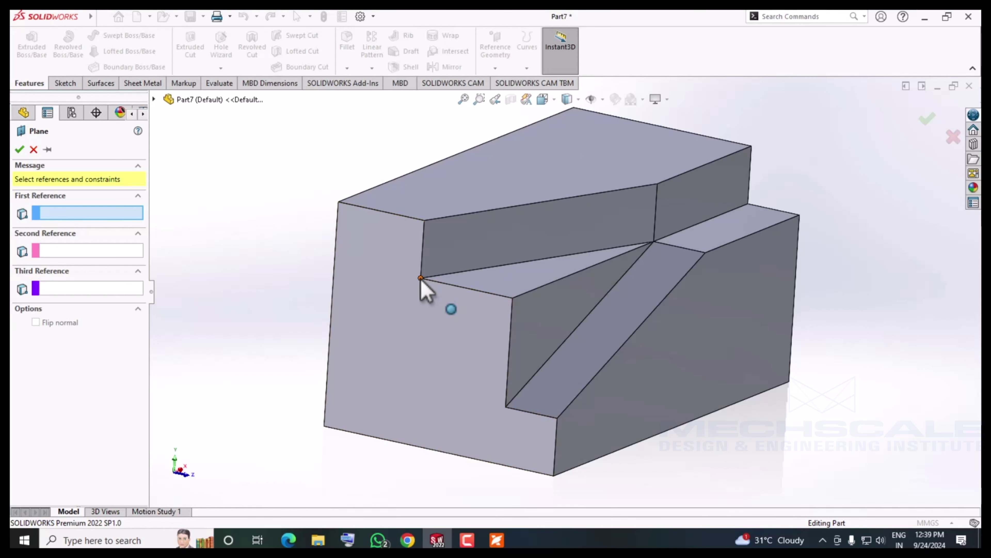
- Define Plane1 through the notch's inner, lower and far corners, and start a sketch on it
click(421, 279)
click(505, 406)
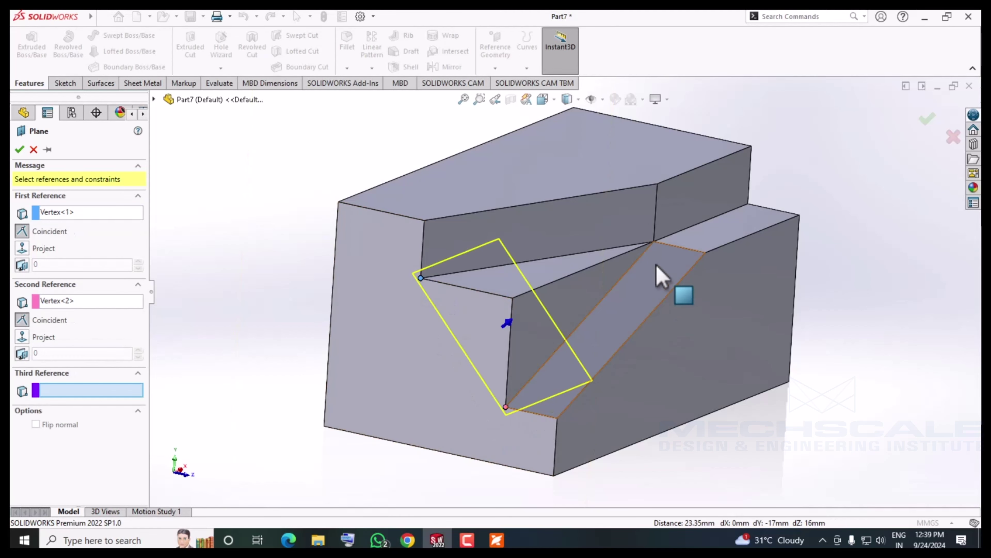
click(654, 243)
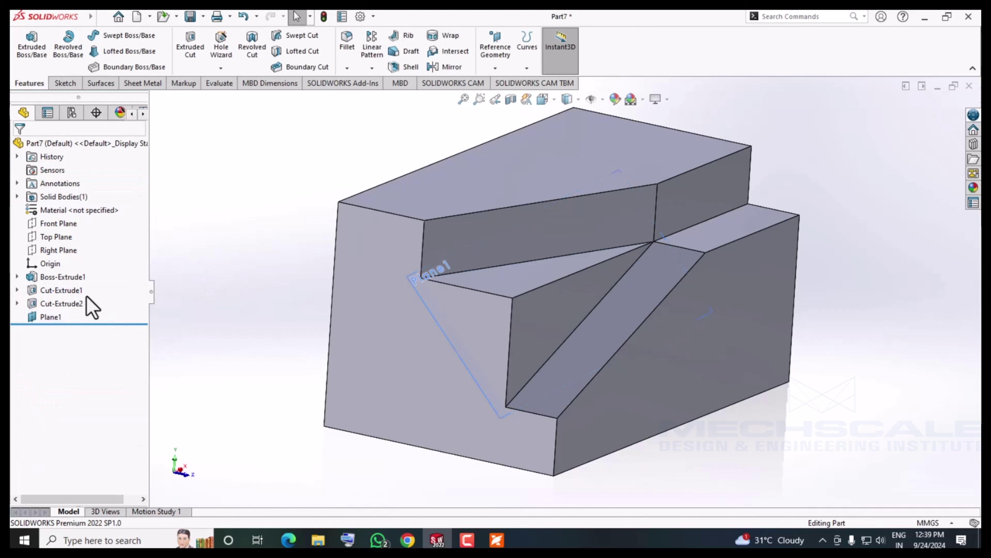
right_click(50, 317)
key(Escape)
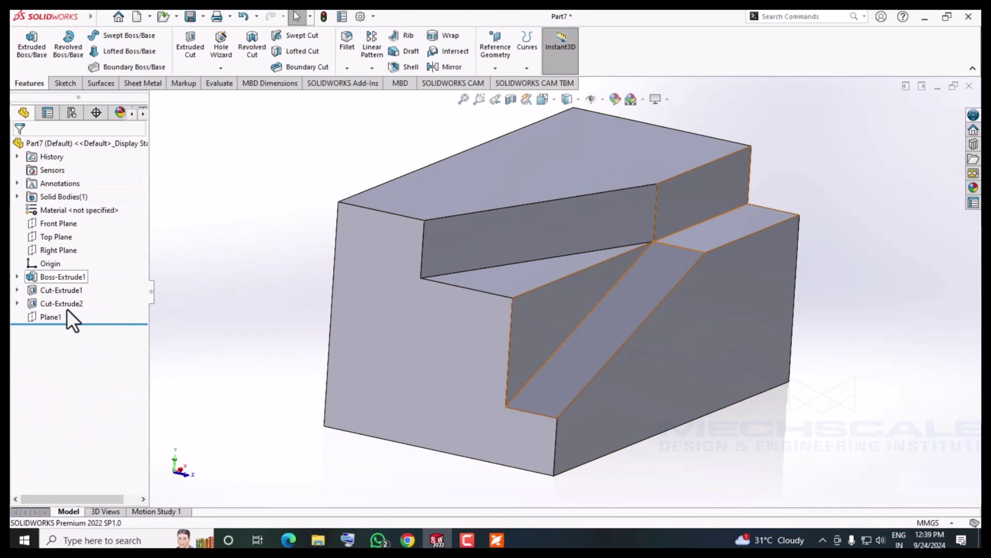
right_click(42, 317)
click(54, 263)
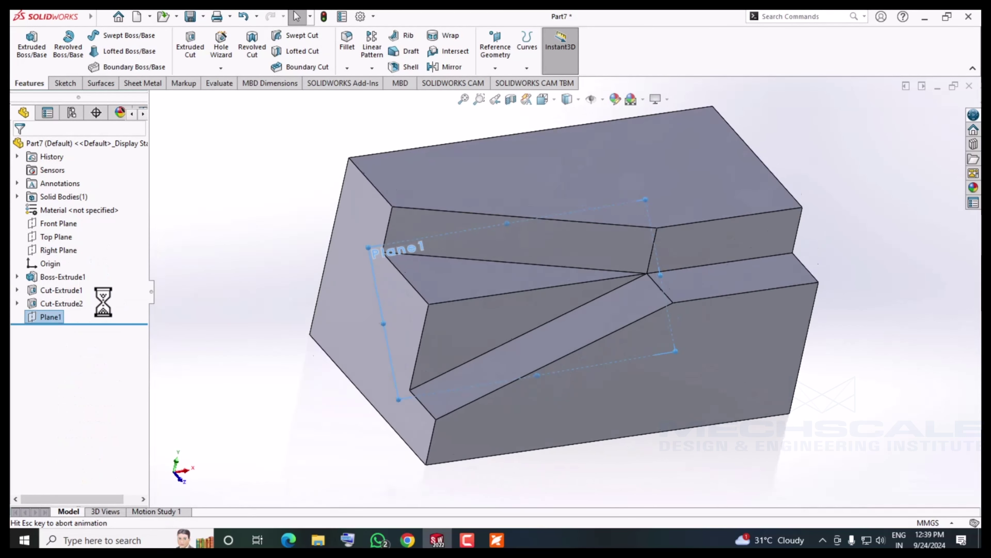
- Sketch a closed triangle through the notch's three corners and exit the sketch
click(94, 39)
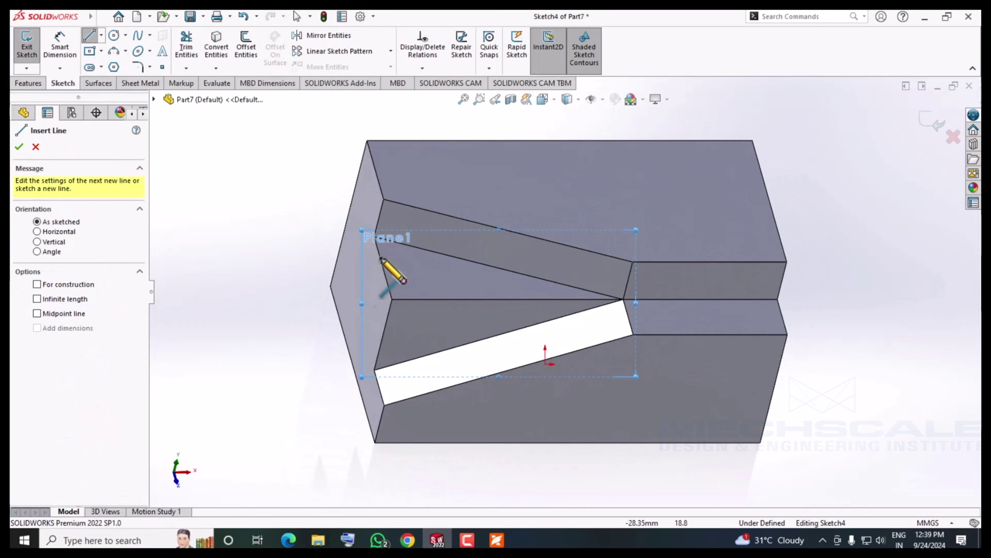
mouse_move(387, 266)
middle_down()
mouse_move(436, 237)
mouse_move(434, 250)
middle_up()
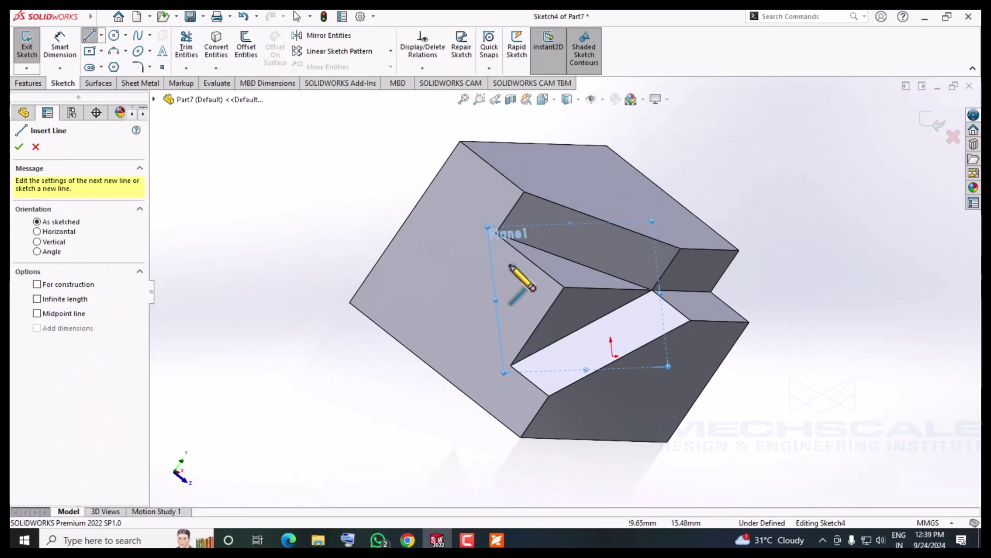
click(496, 232)
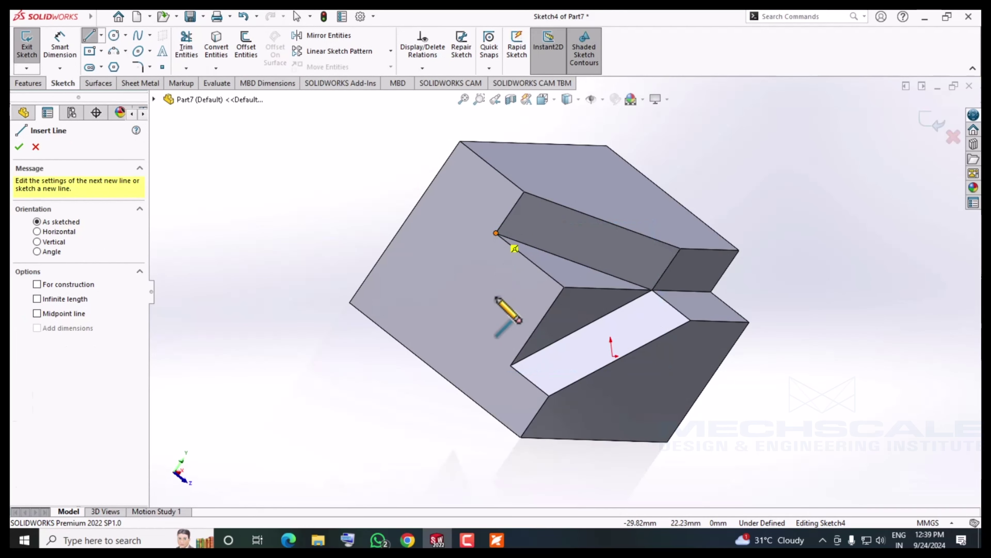
click(510, 365)
middle_drag(546, 365, 593, 325)
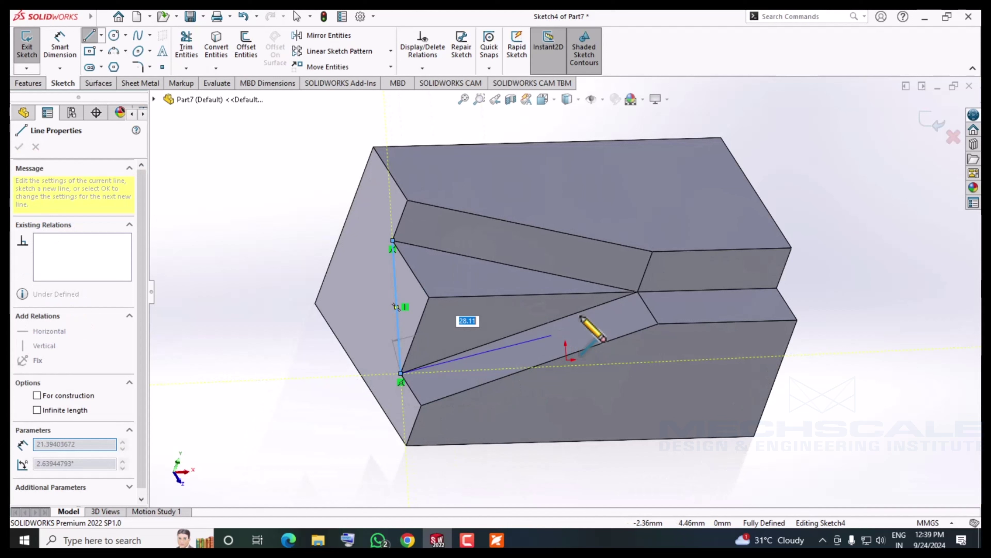
click(637, 292)
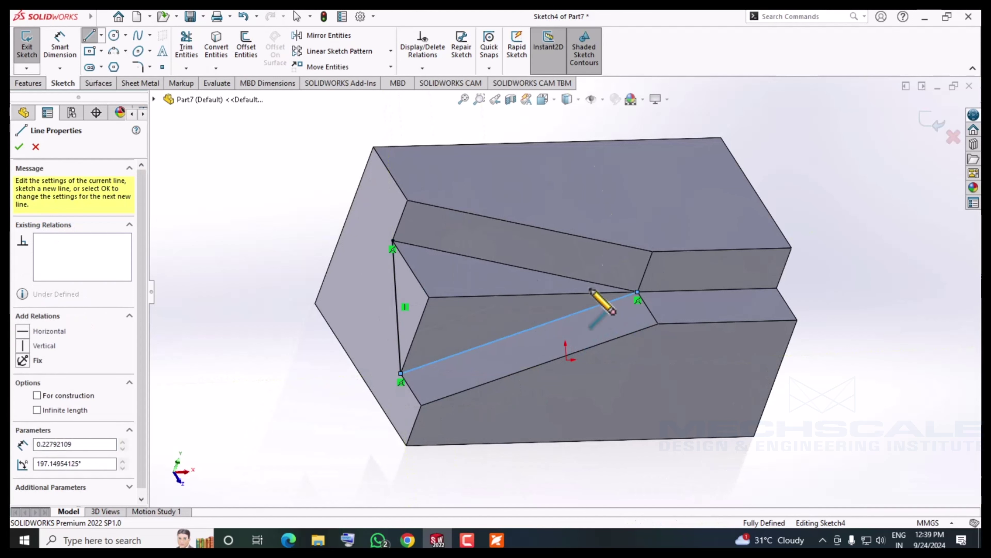
click(393, 241)
right_click(193, 150)
click(205, 157)
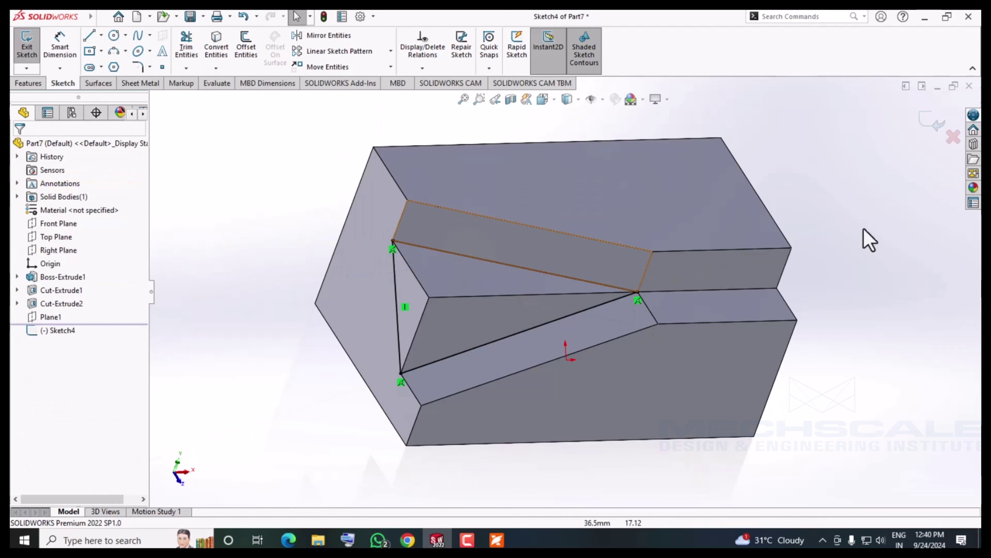
key(ctrl+b)
- Extrude-cut the triangle Through All as Cut-Extrude3, then bring up the reference PDF
mouse_move(431, 299)
middle_down()
mouse_move(409, 421)
mouse_move(380, 443)
middle_up()
click(190, 49)
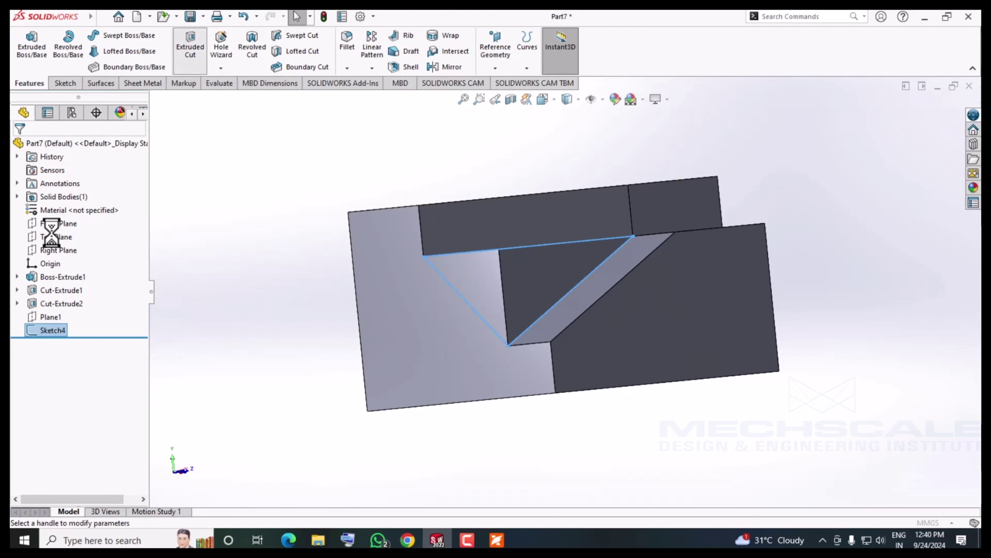
click(63, 220)
click(59, 237)
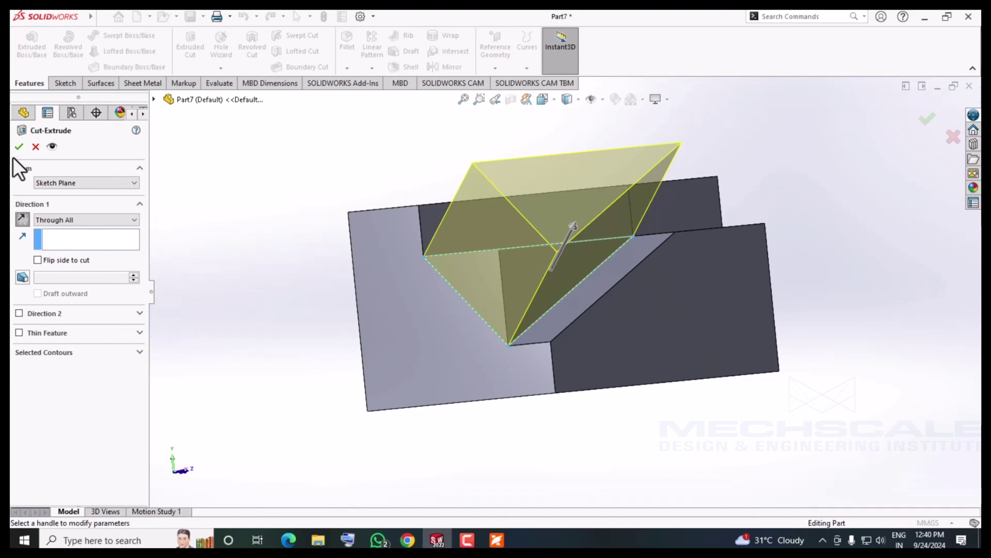
click(19, 146)
mouse_move(273, 303)
middle_down()
mouse_move(243, 376)
mouse_move(264, 364)
mouse_move(265, 315)
mouse_move(249, 354)
middle_up()
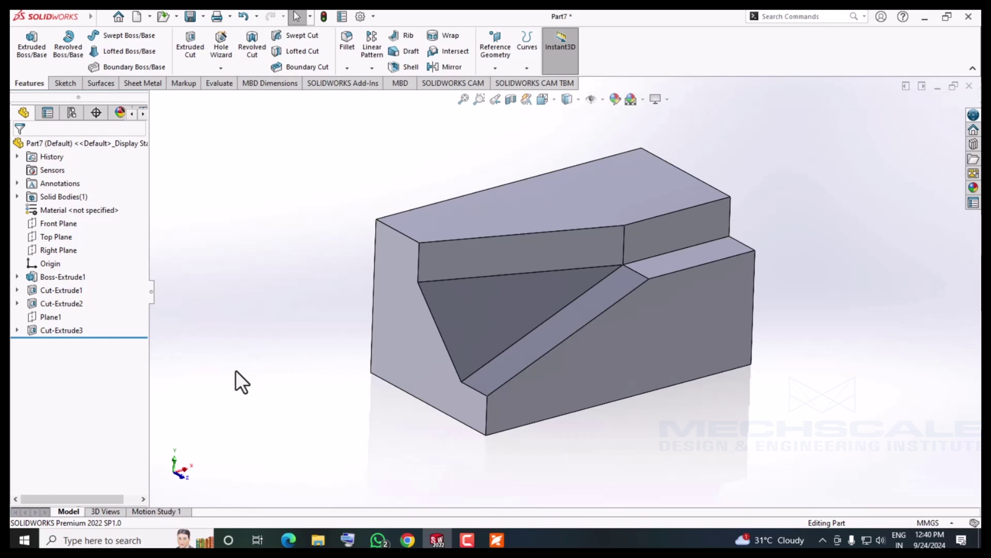
click(494, 69)
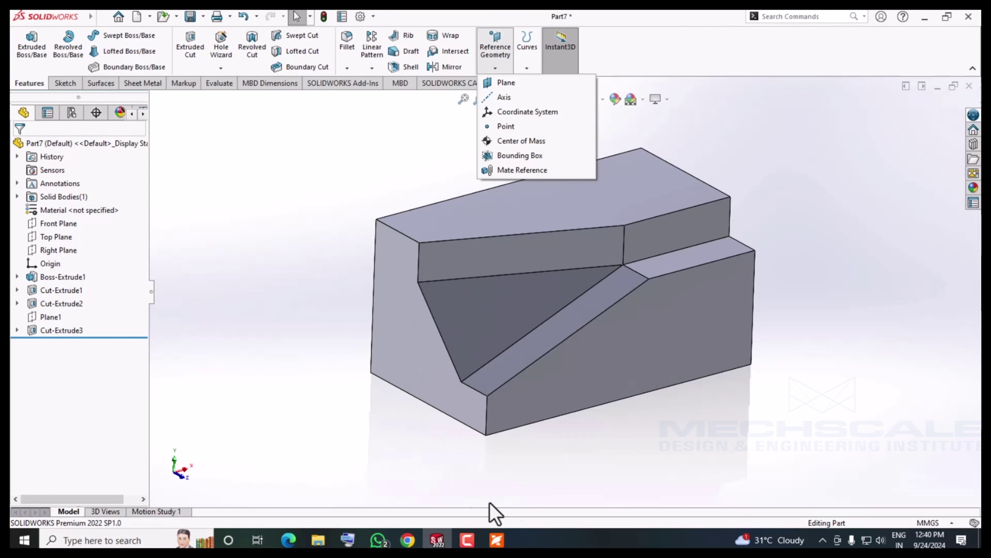
click(495, 542)
- Review workbook 2-17.pdf, close Foxit, and orbit the part in SOLIDWORKS
scroll(489, 218, up, 2)
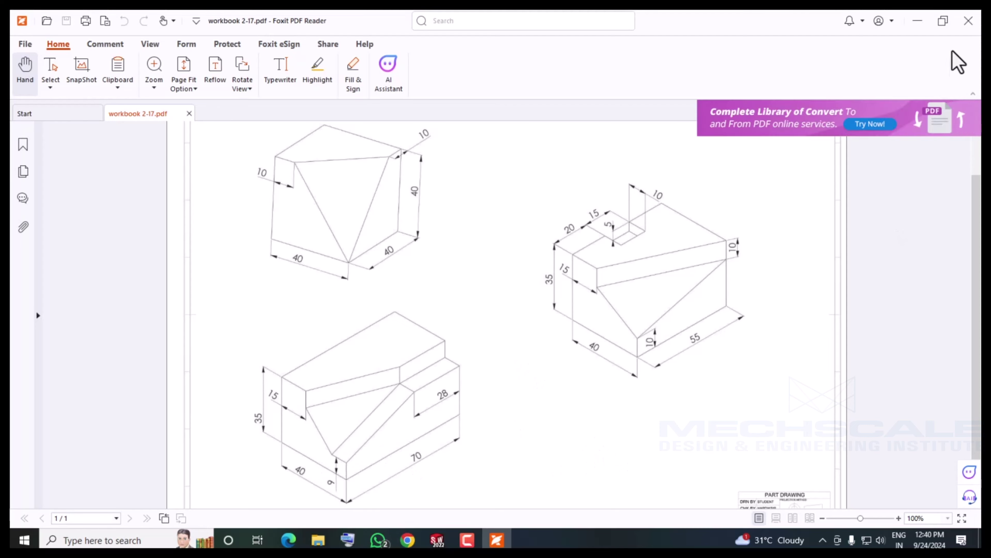
click(968, 21)
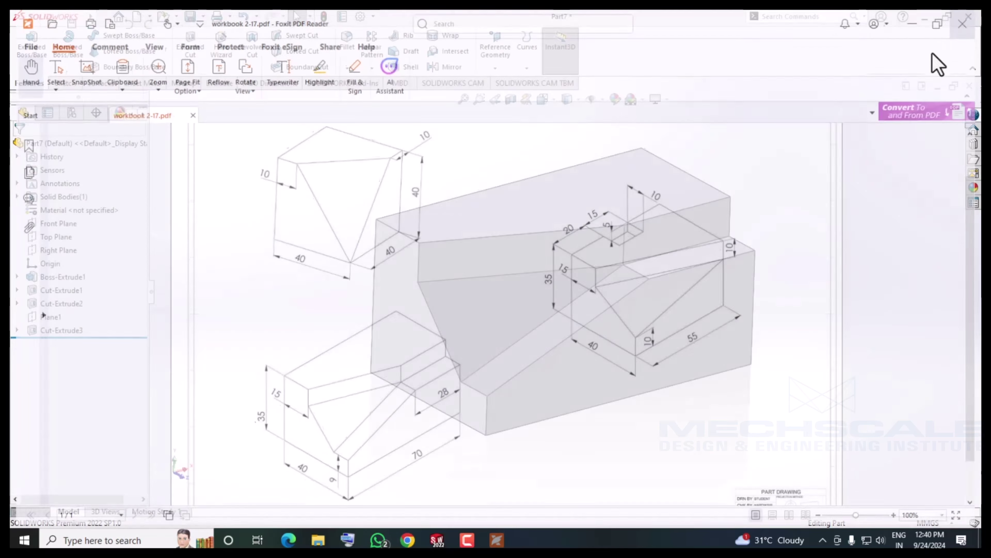
mouse_move(432, 372)
middle_down()
mouse_move(464, 281)
mouse_move(442, 306)
mouse_move(520, 222)
mouse_move(398, 339)
mouse_move(447, 356)
mouse_move(487, 387)
middle_up()
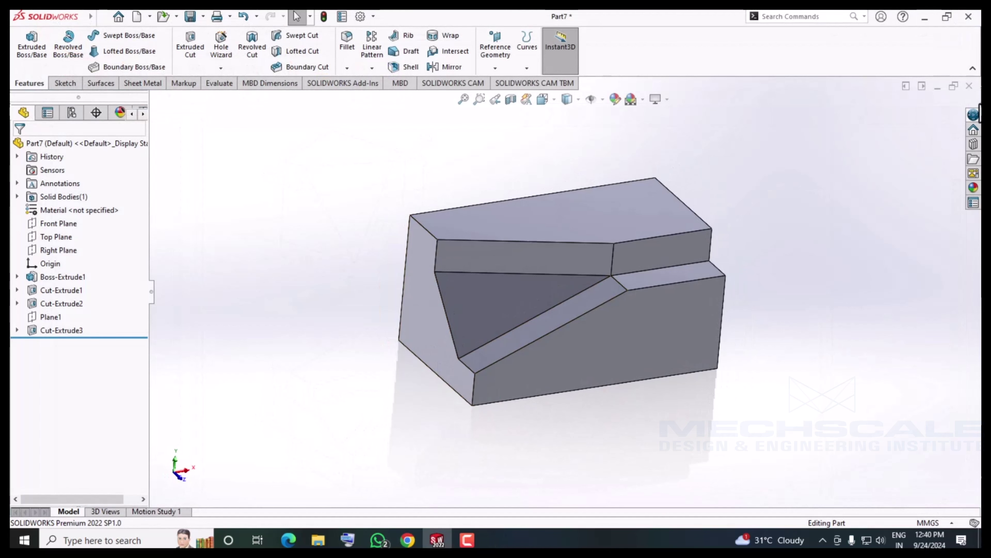
- Close Part7 without saving and create a new part document
click(969, 85)
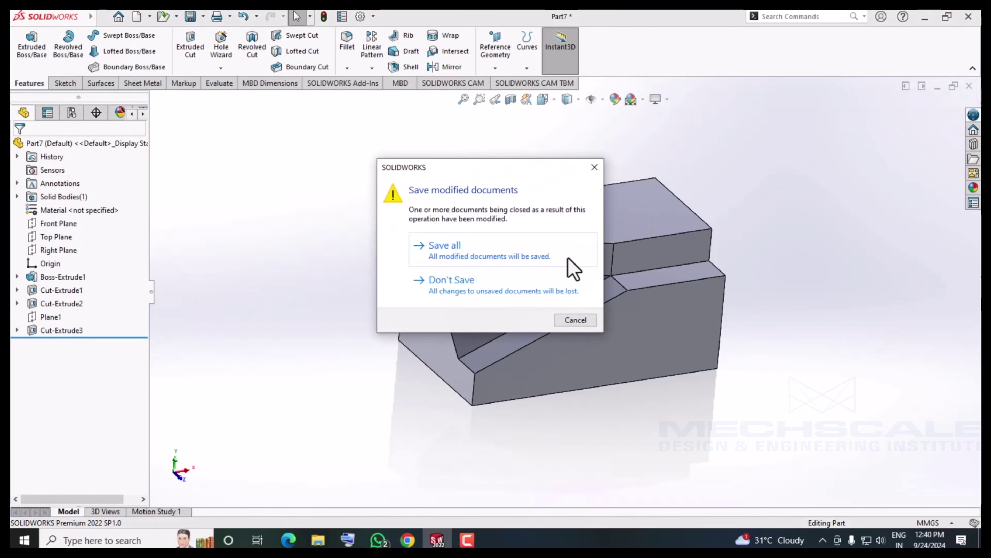
click(478, 298)
click(137, 17)
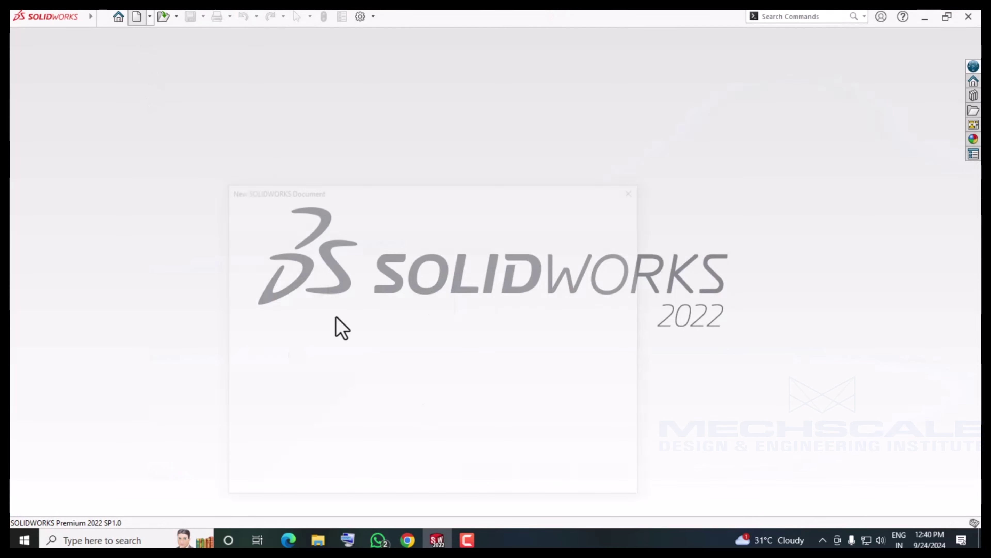
click(491, 476)
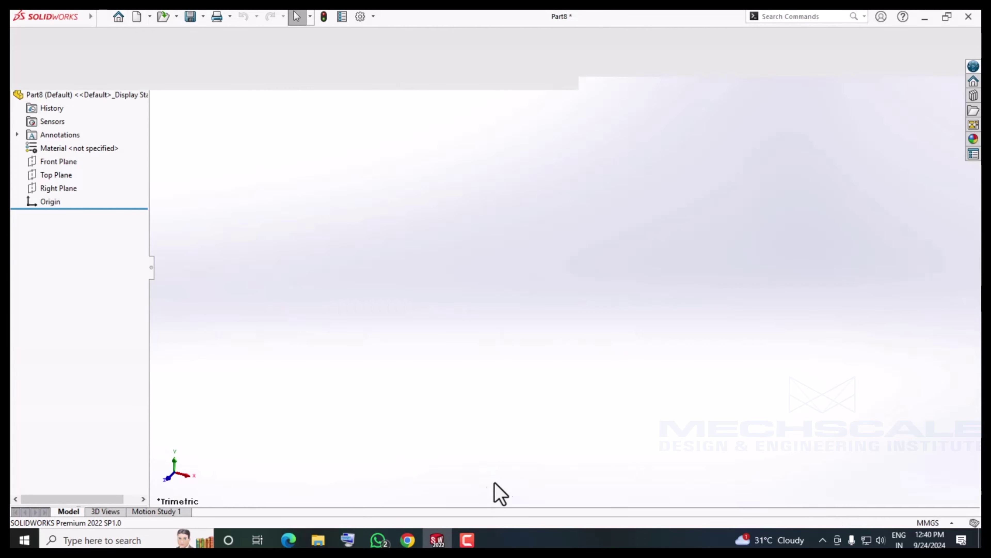
- Sketch a vertical line up from the origin on the Top Plane and exit the sketch
right_click(50, 225)
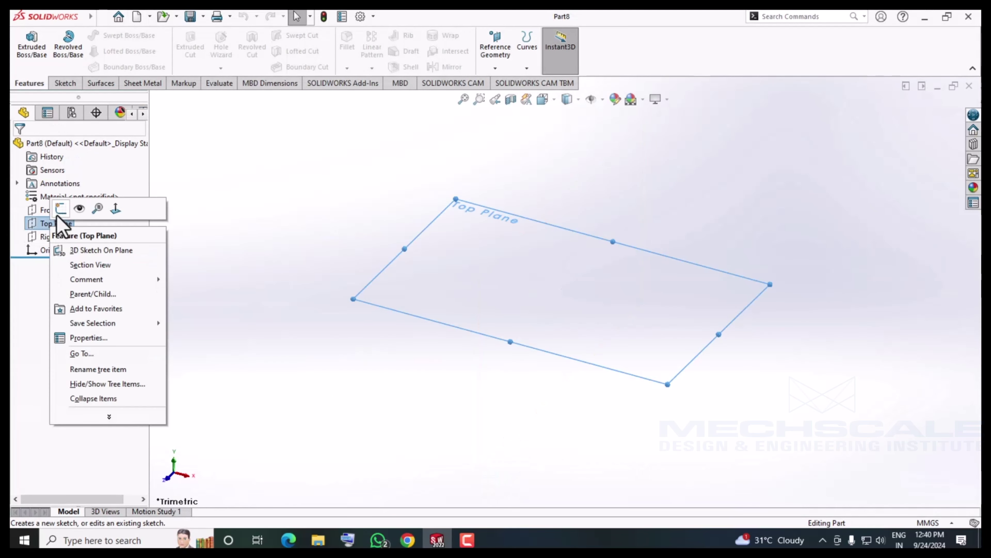
click(69, 207)
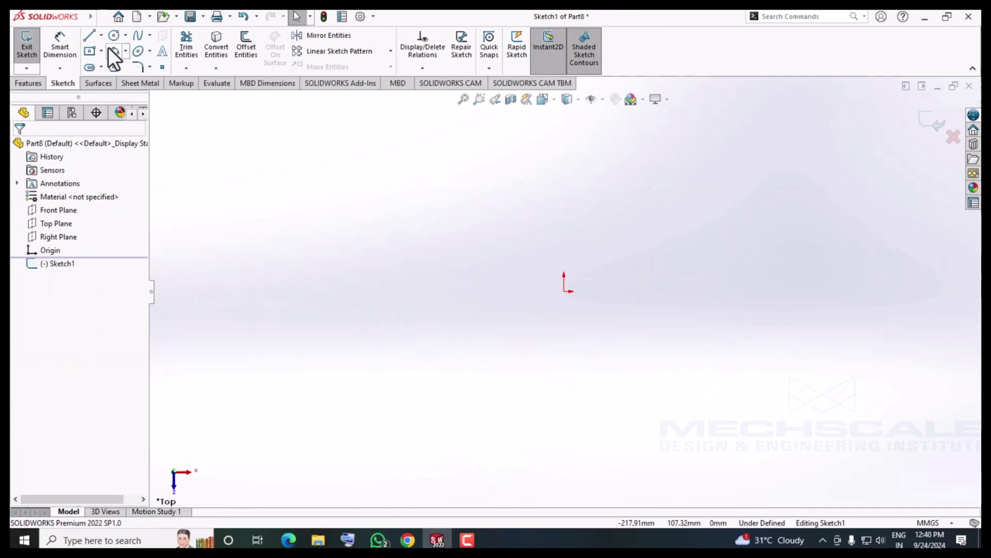
click(89, 35)
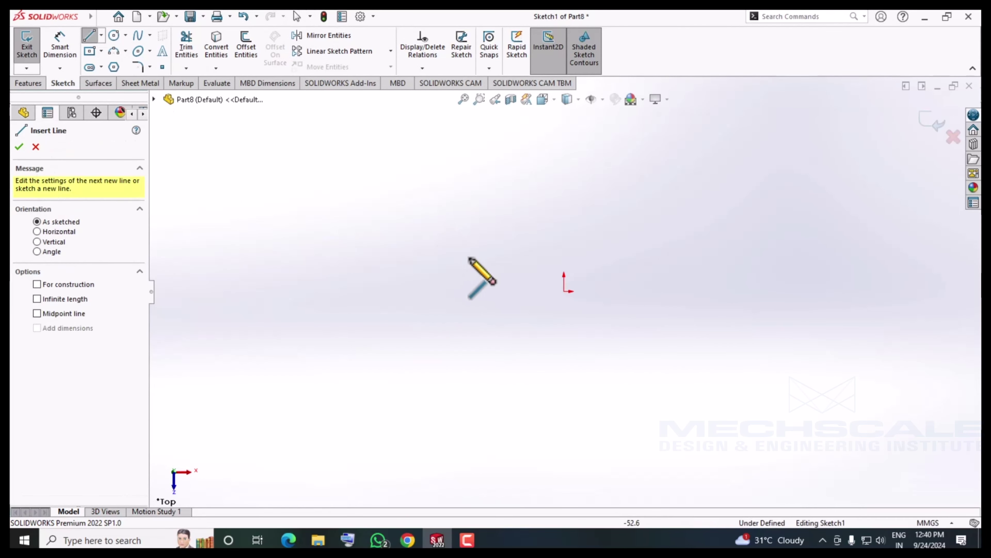
click(563, 291)
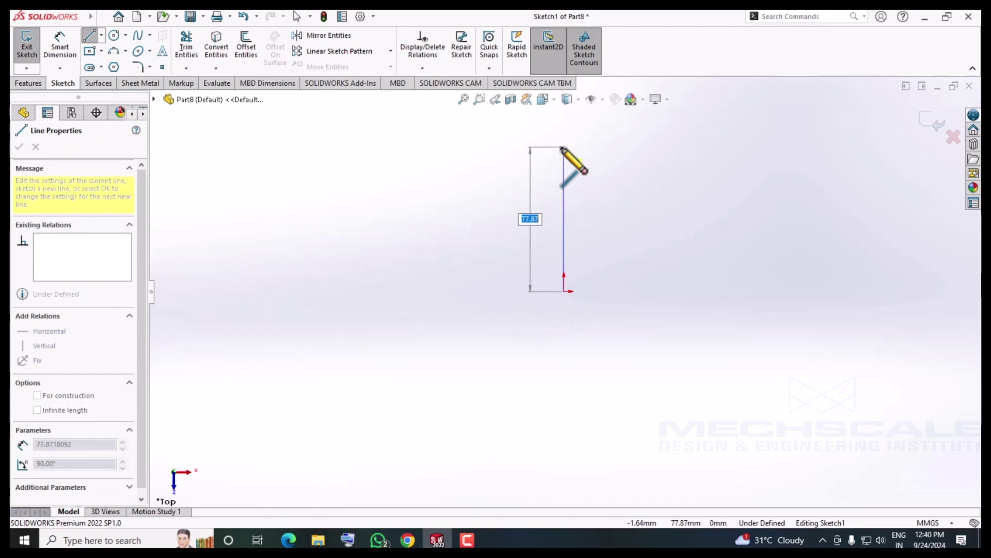
click(563, 147)
right_click(417, 198)
click(426, 203)
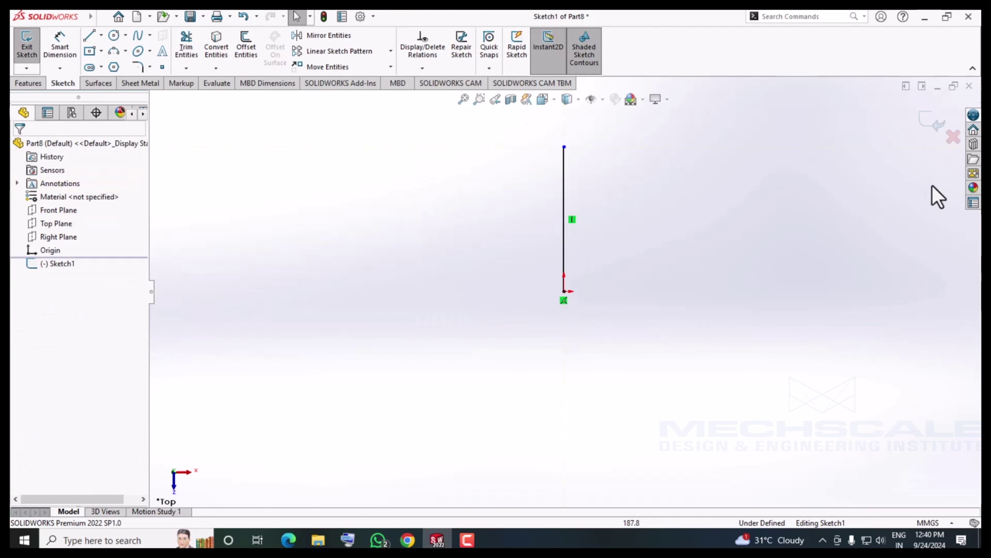
click(924, 123)
mouse_move(621, 215)
middle_down()
mouse_move(591, 173)
mouse_move(559, 189)
middle_up()
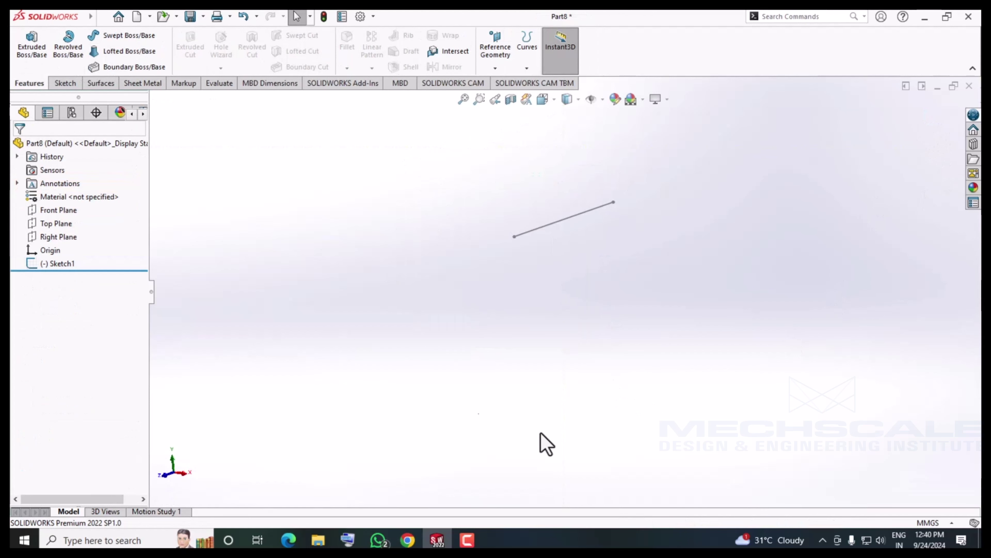
- Start a new reference plane using Top Plane and the sketch line as references
click(495, 67)
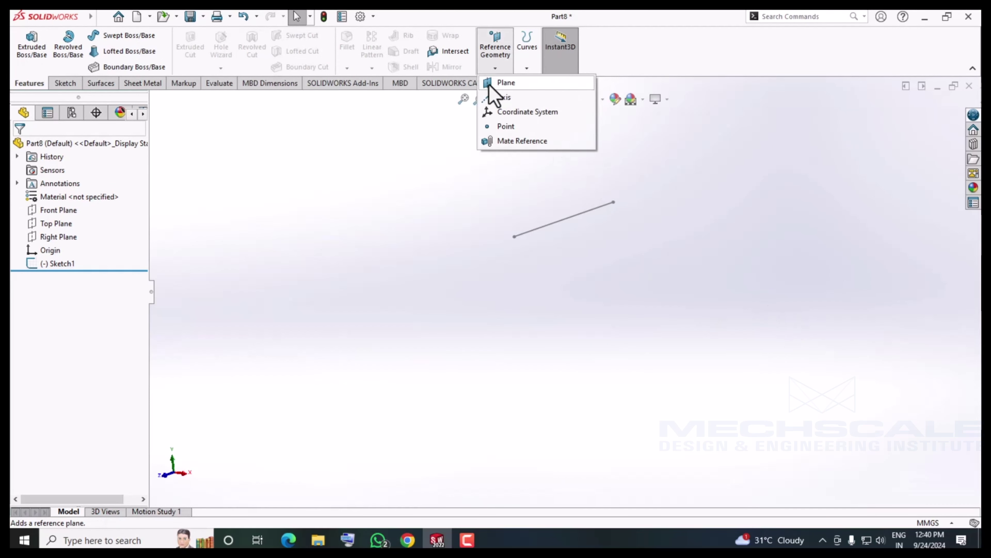
click(491, 84)
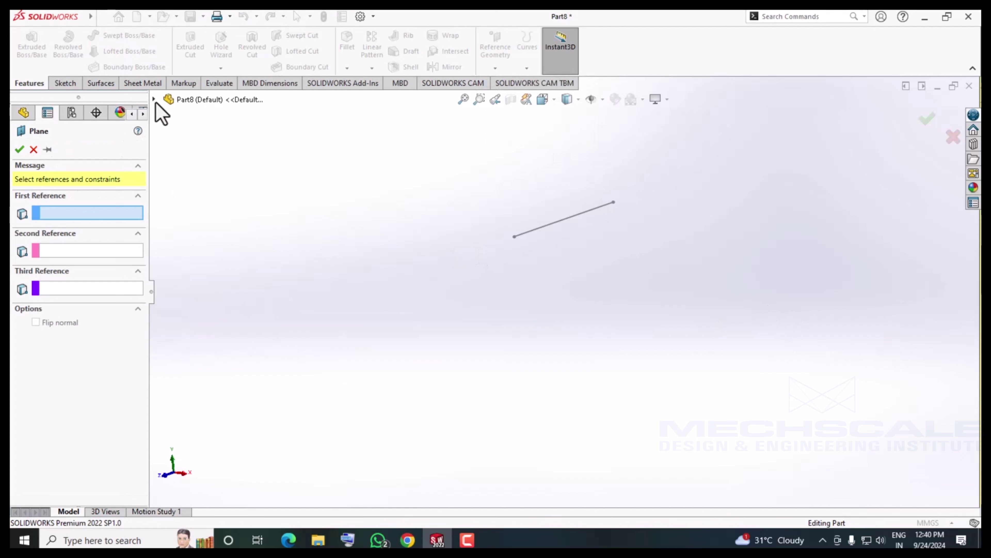
click(155, 99)
click(207, 180)
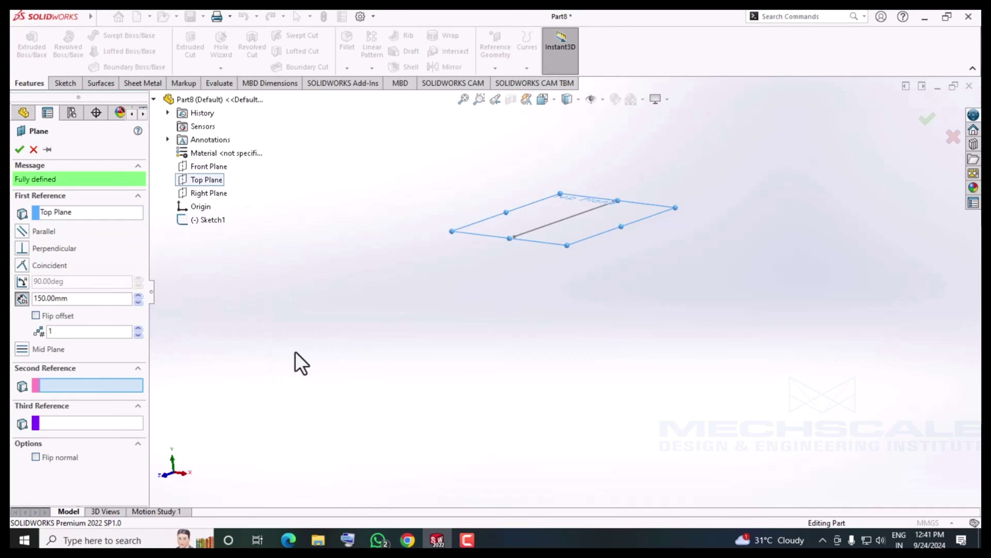
mouse_move(296, 353)
middle_down()
mouse_move(285, 378)
mouse_move(298, 369)
middle_up()
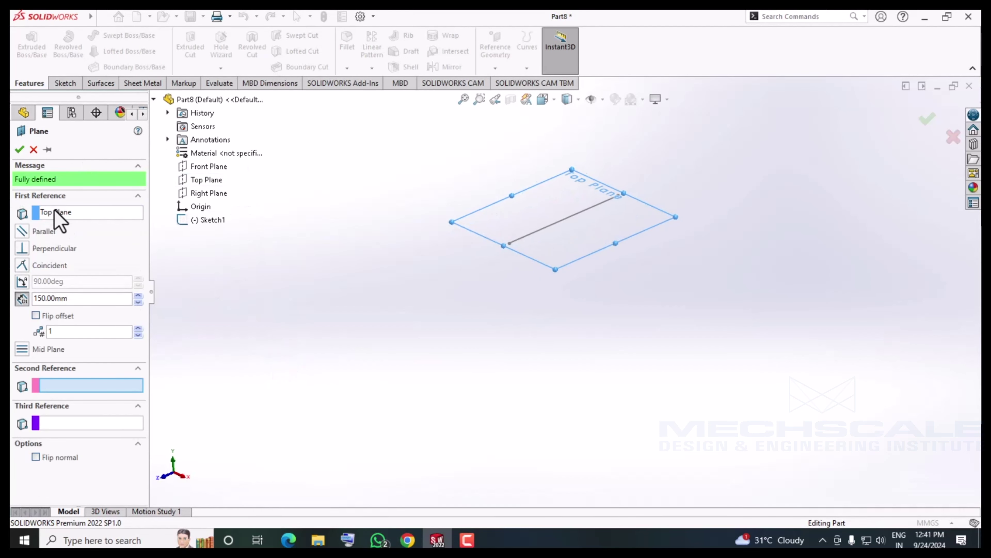
click(557, 226)
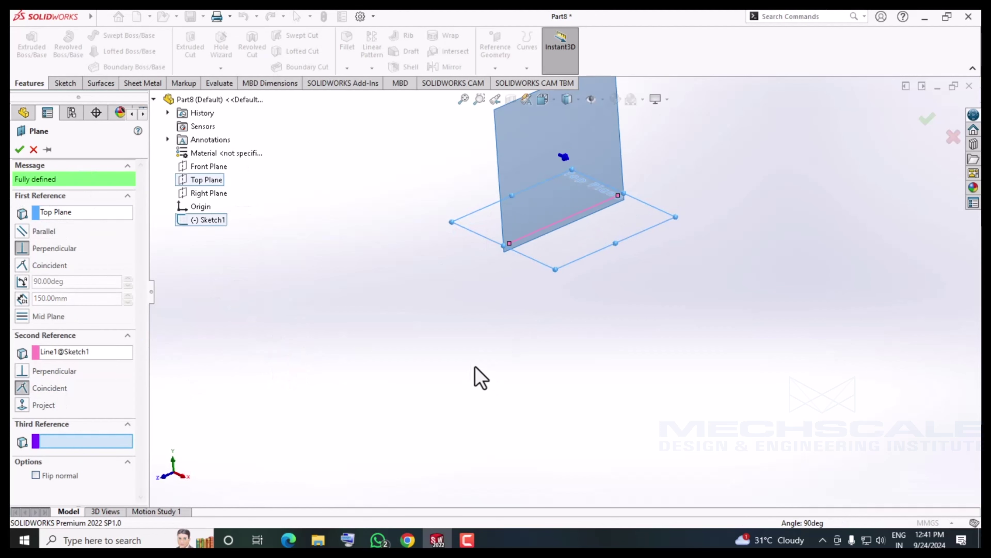
mouse_move(473, 376)
middle_down()
mouse_move(509, 266)
mouse_move(466, 310)
mouse_move(489, 334)
mouse_move(571, 288)
mouse_move(558, 295)
mouse_move(585, 220)
middle_up()
middle_drag(421, 351, 436, 349)
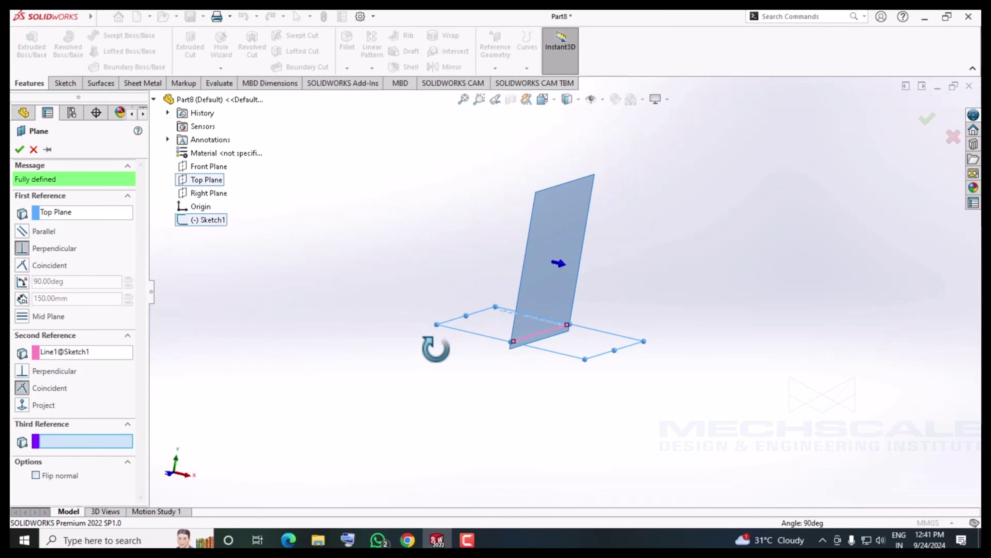
- Angle the plane 30° from Top Plane with 12 instances, creating Plane1 to Plane12
click(21, 282)
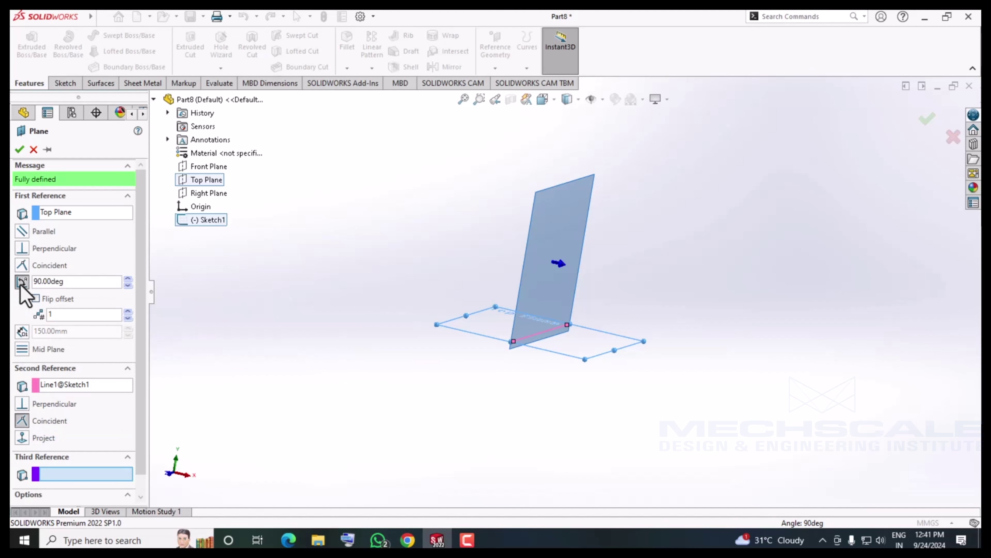
double_click(81, 282)
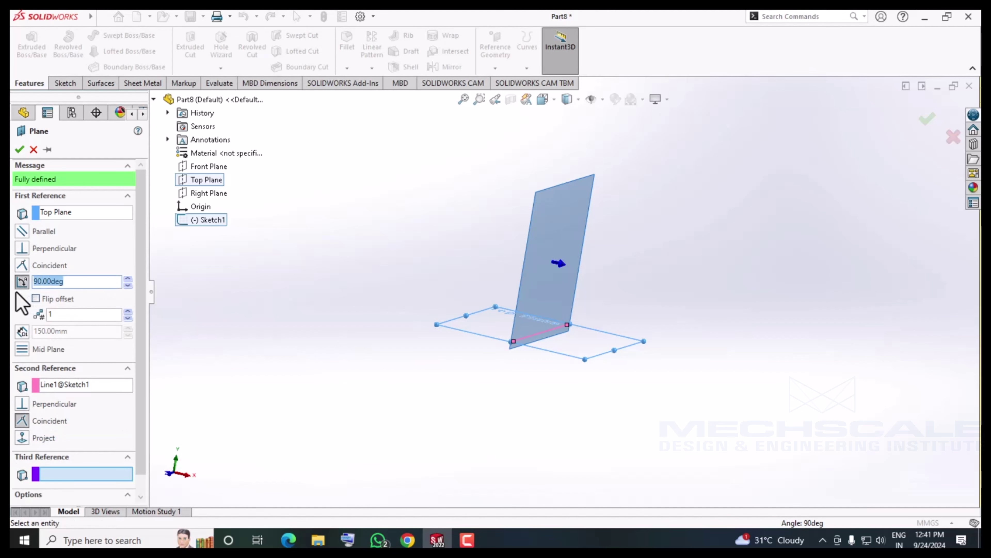
text(30)
key(Return)
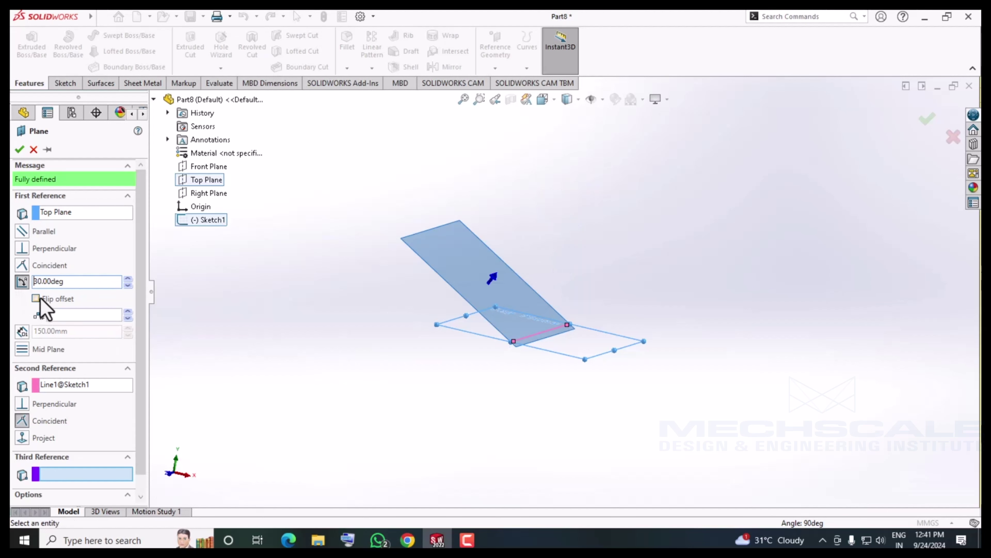
click(39, 300)
click(38, 299)
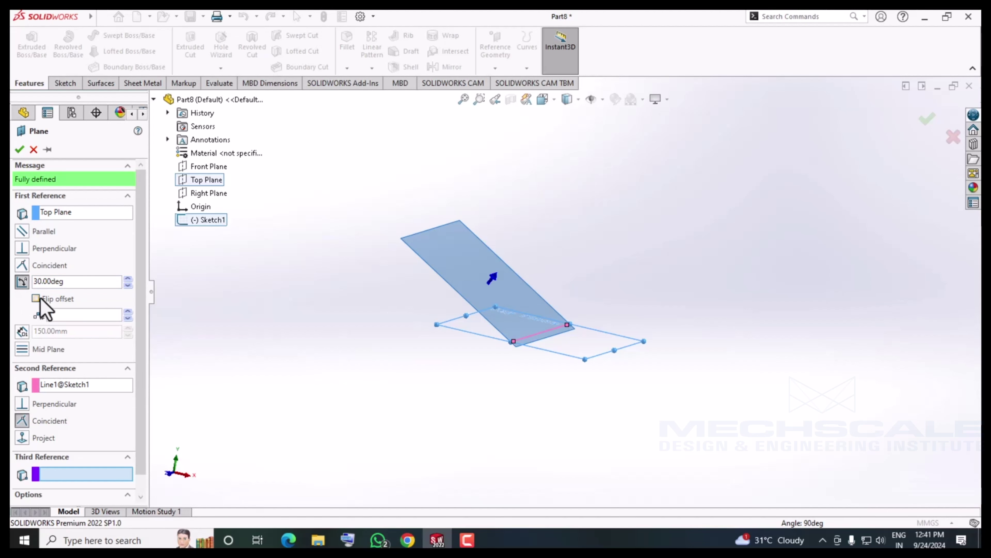
click(127, 311)
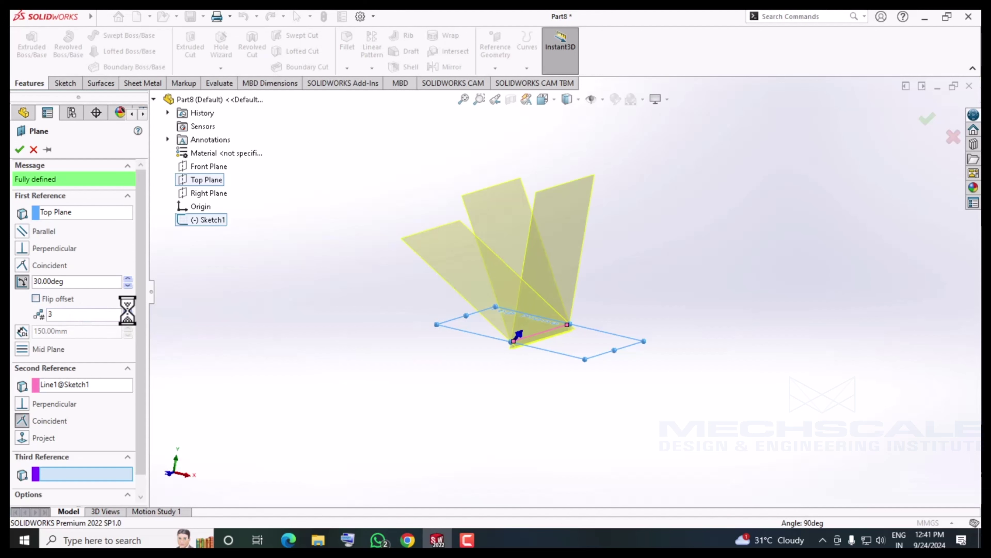
click(128, 311)
click(127, 312)
click(128, 312)
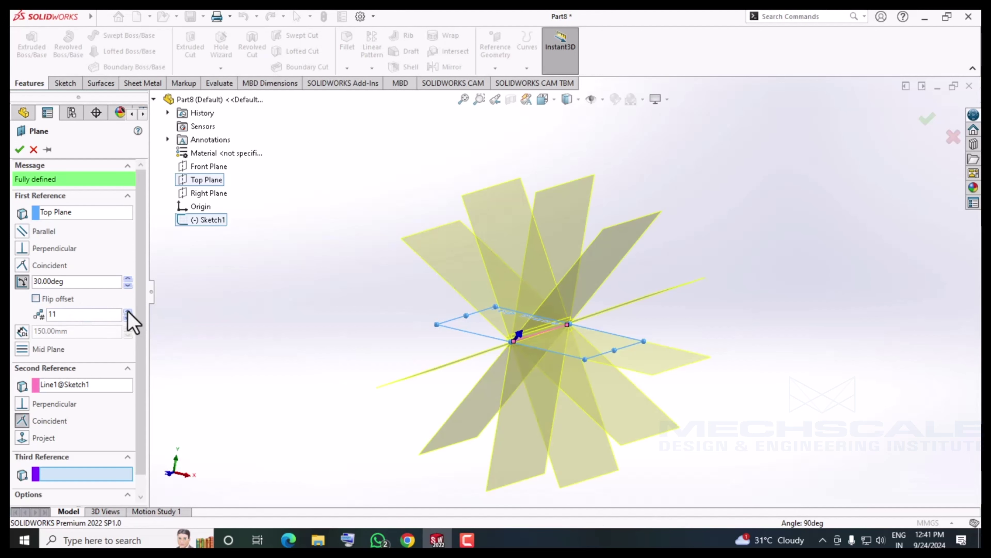
click(127, 313)
mouse_move(355, 488)
middle_down()
mouse_move(344, 405)
mouse_move(390, 405)
mouse_move(339, 383)
mouse_move(323, 424)
middle_up()
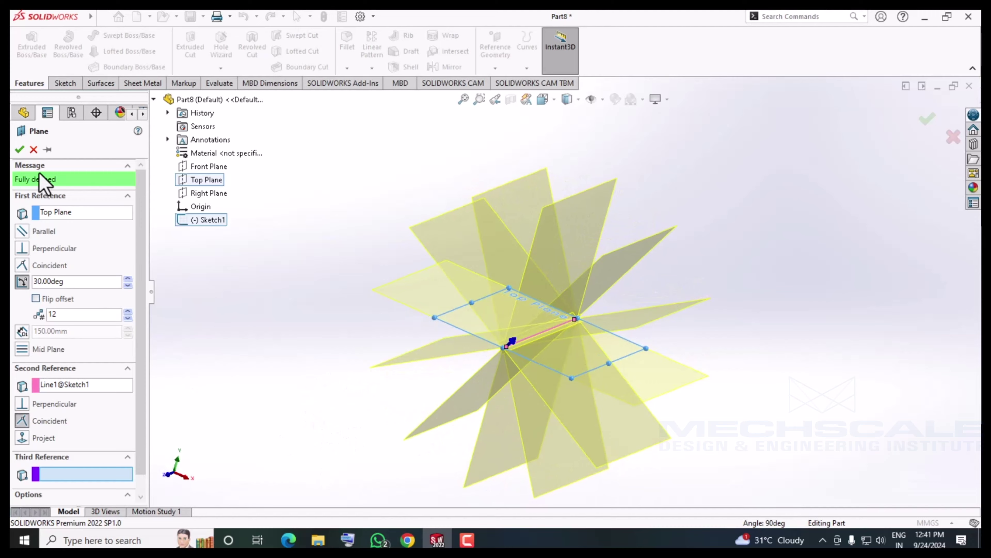
click(19, 149)
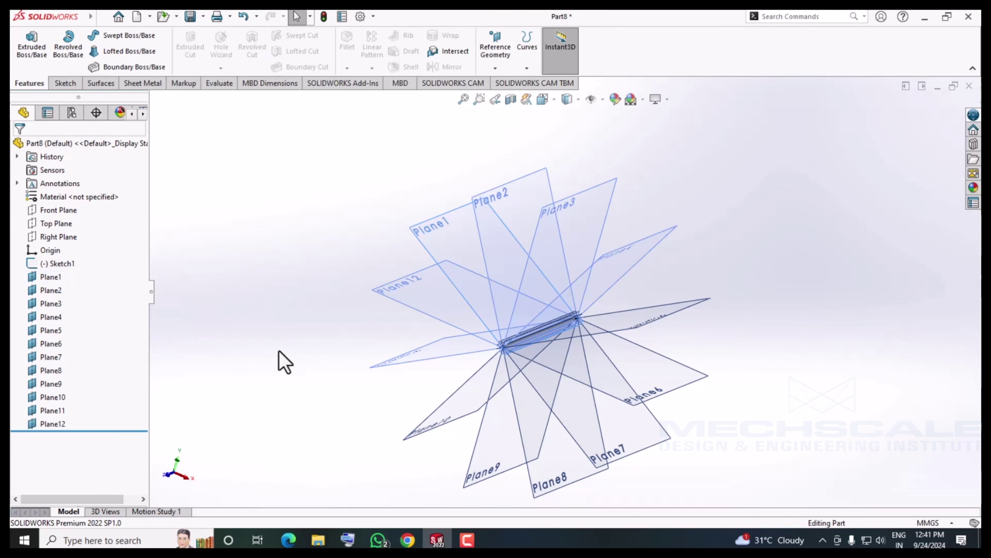
- Sketch a circle on Plane1 and exit the sketch
mouse_move(324, 303)
middle_down()
mouse_move(509, 321)
mouse_move(655, 354)
mouse_move(492, 271)
mouse_move(307, 251)
mouse_move(377, 173)
mouse_move(323, 188)
mouse_move(297, 218)
mouse_move(283, 270)
mouse_move(297, 248)
middle_up()
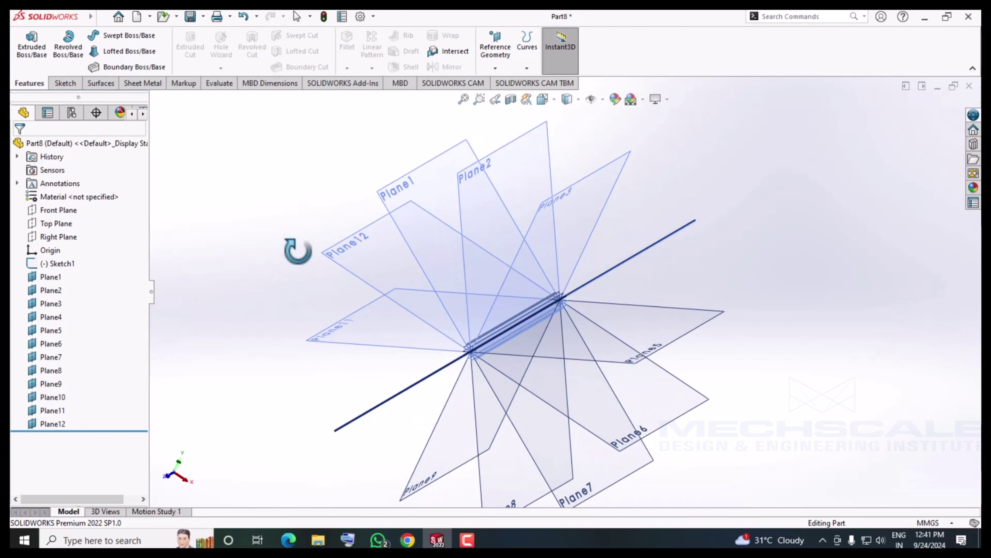
right_click(392, 209)
click(297, 218)
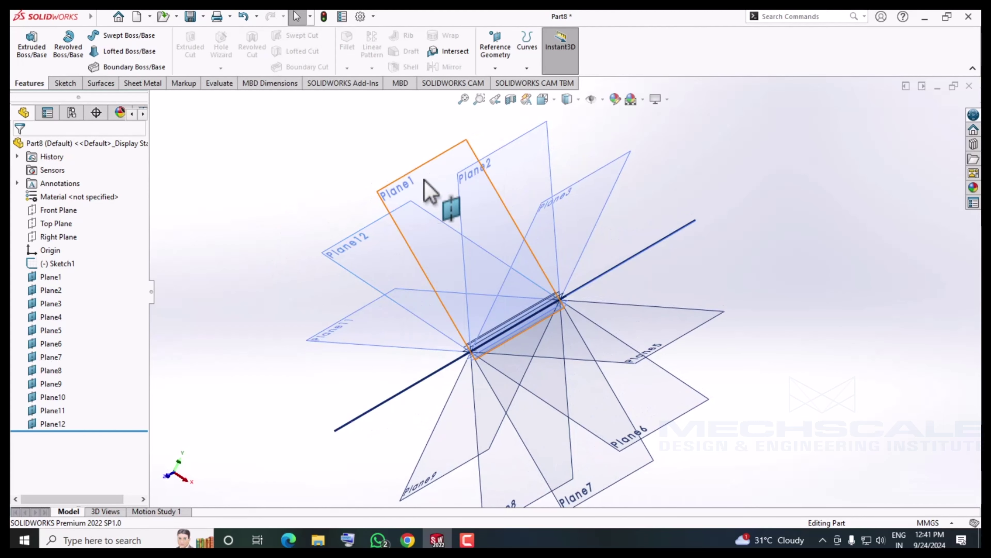
right_click(454, 162)
click(484, 148)
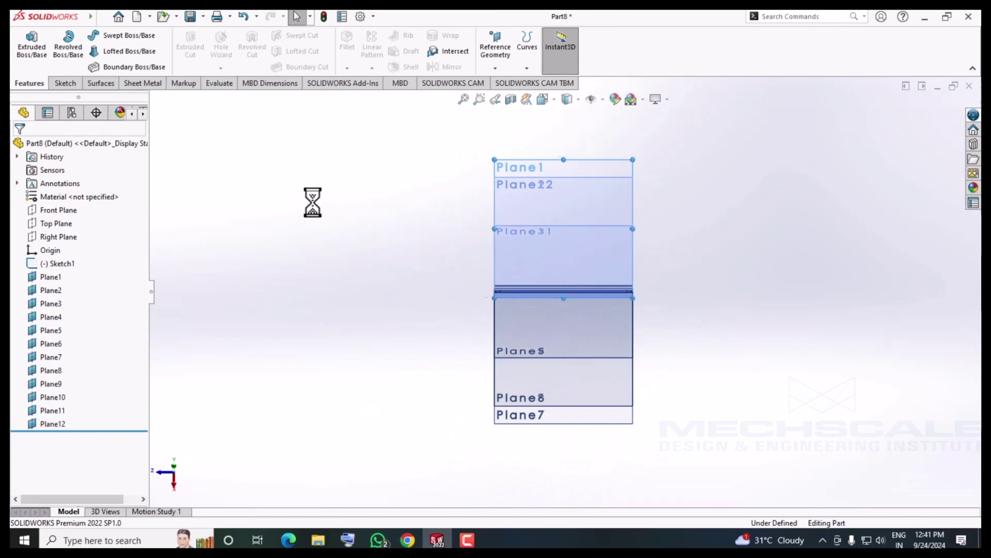
click(114, 35)
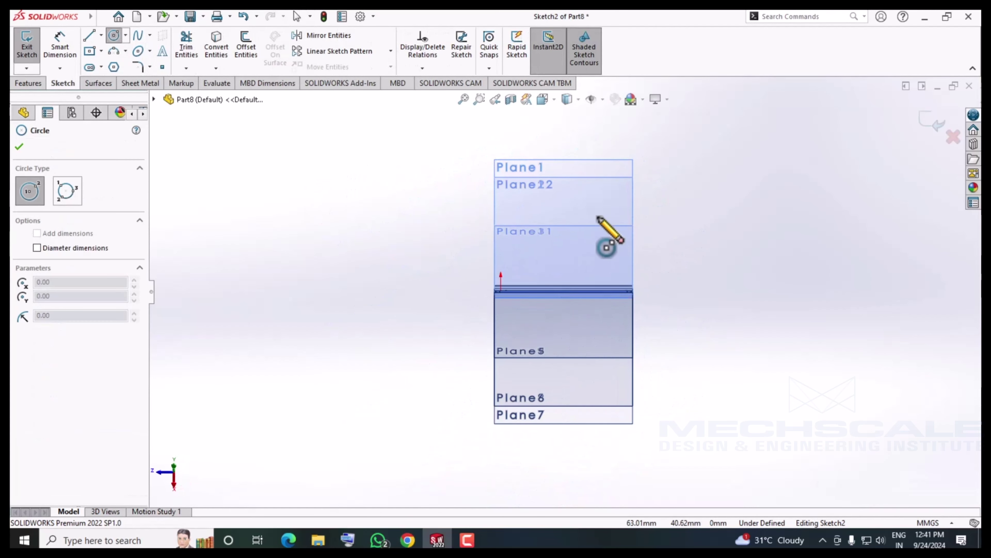
click(566, 216)
click(590, 203)
right_click(791, 145)
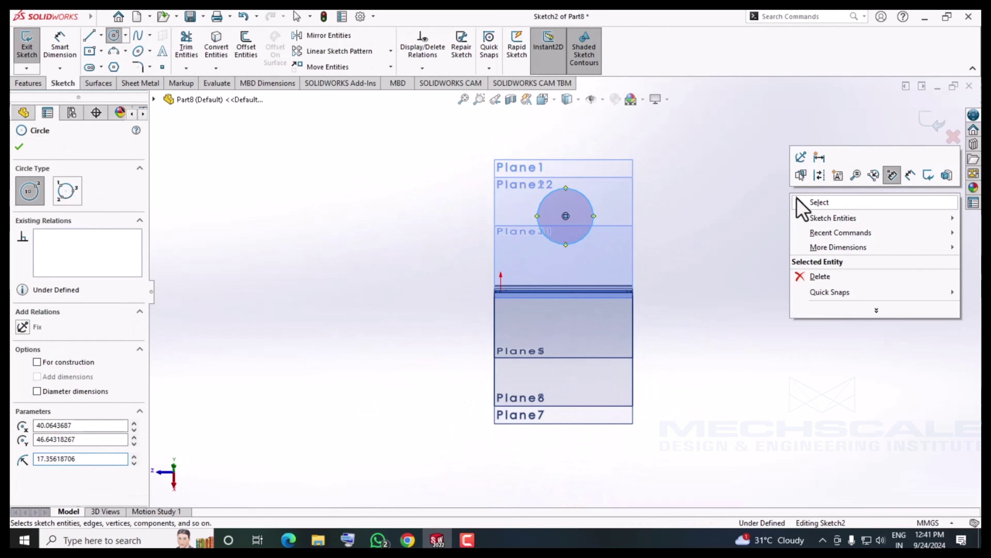
click(800, 152)
- Extrude the Plane1 circle 10 mm into a disc, Boss-Extrude1
mouse_move(713, 351)
middle_down()
mouse_move(753, 303)
mouse_move(797, 361)
mouse_move(741, 398)
middle_up()
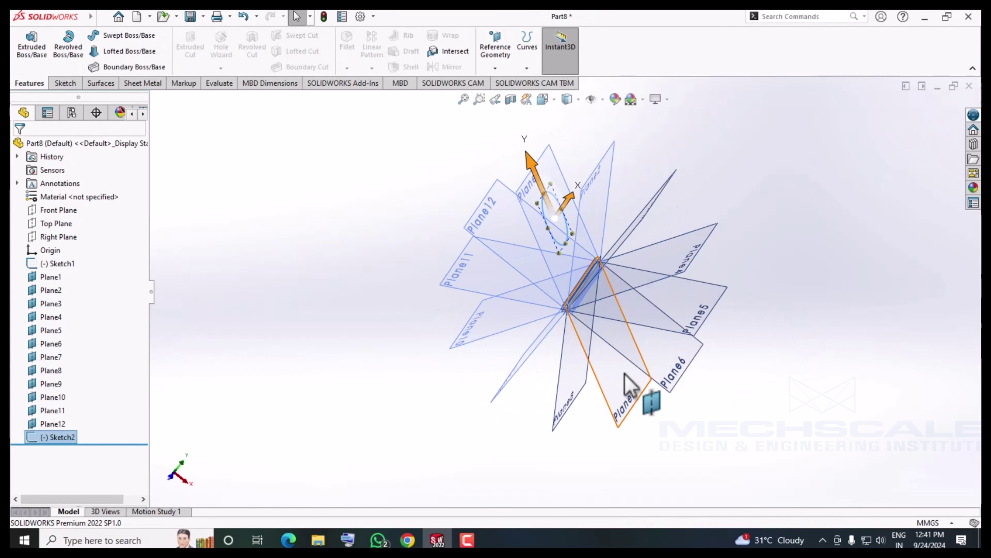
scroll(553, 254, down, 2)
click(31, 44)
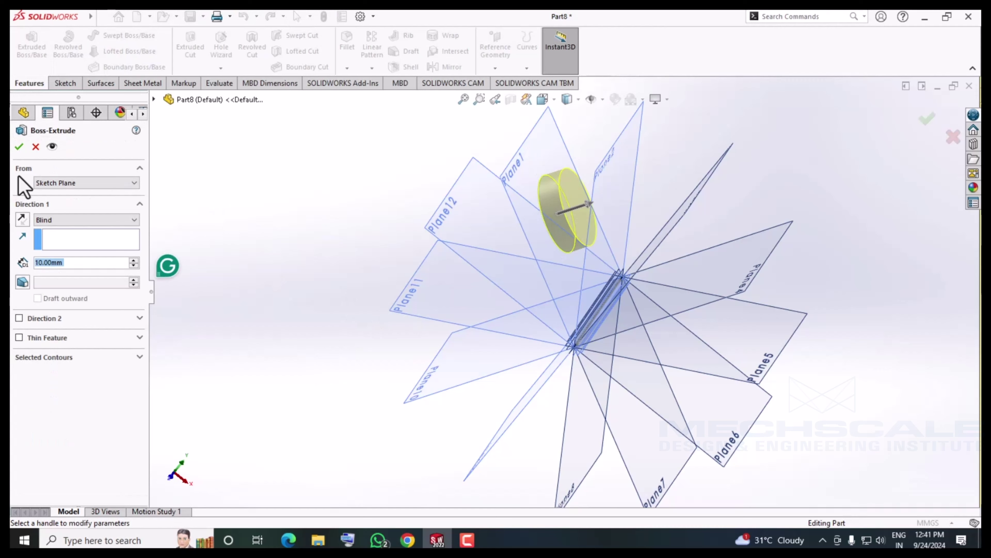
click(20, 147)
mouse_move(334, 393)
middle_down()
mouse_move(387, 350)
mouse_move(412, 359)
mouse_move(343, 376)
middle_up()
- Start a new sketch on Plane10
click(469, 381)
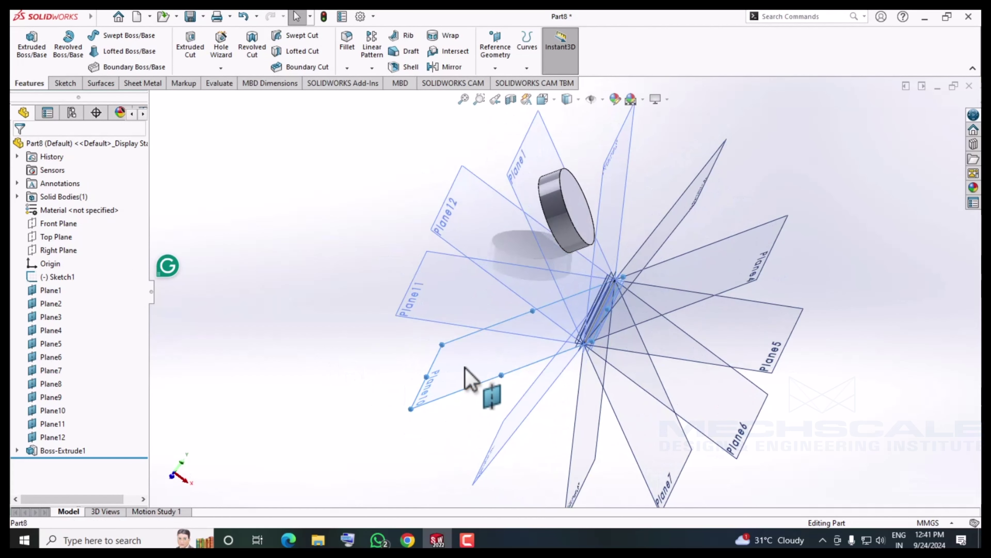
right_click(469, 381)
click(494, 348)
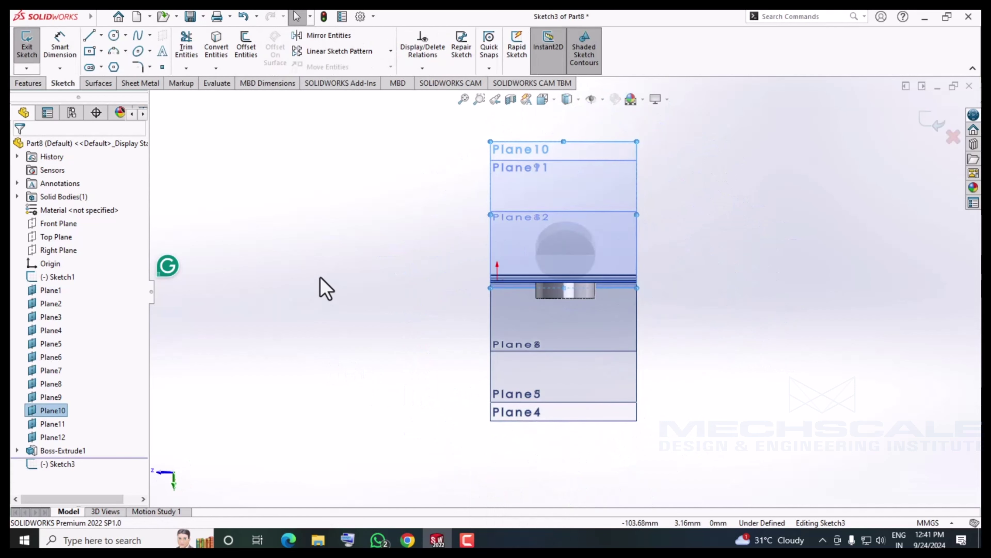
- Draw a circle on Plane10 and exit the sketch
click(114, 35)
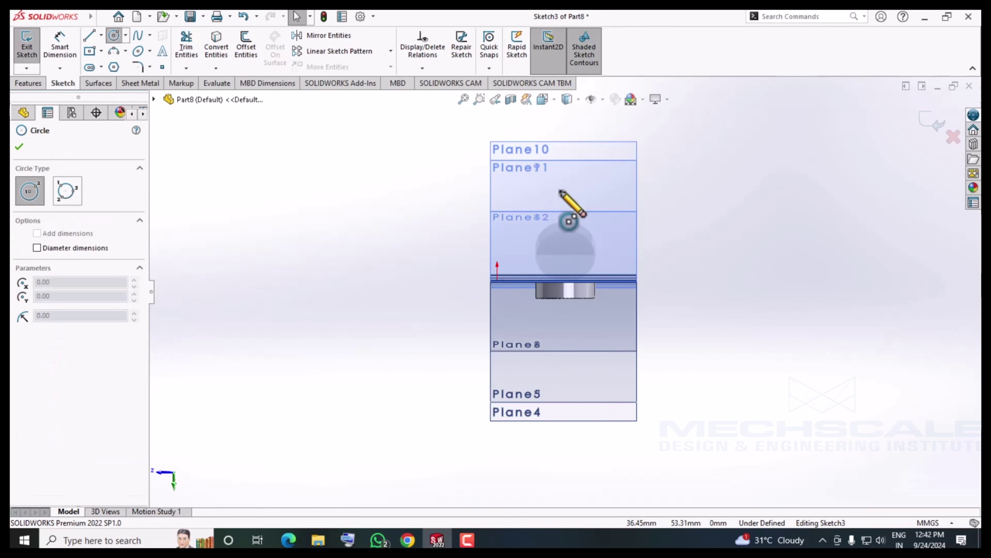
click(560, 183)
click(583, 197)
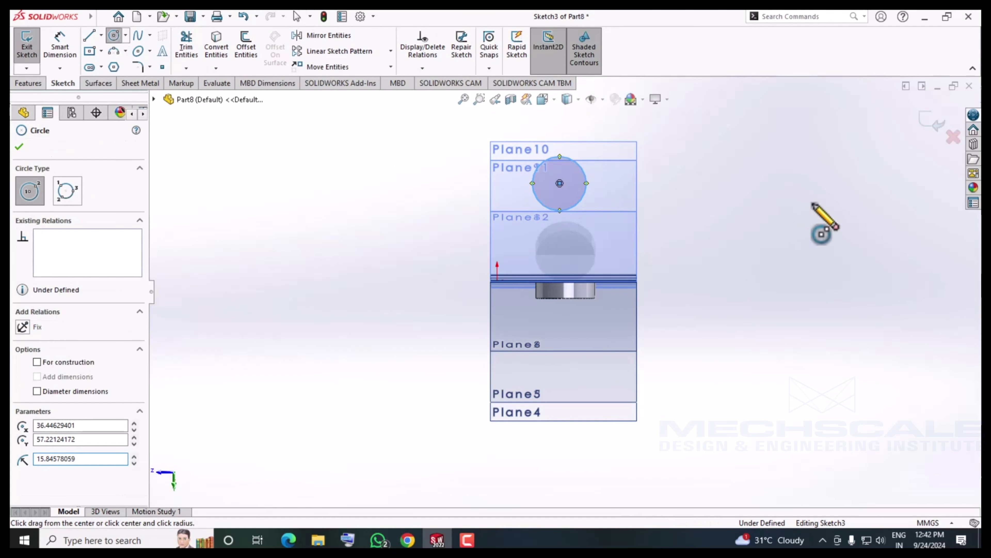
key(Escape)
click(934, 124)
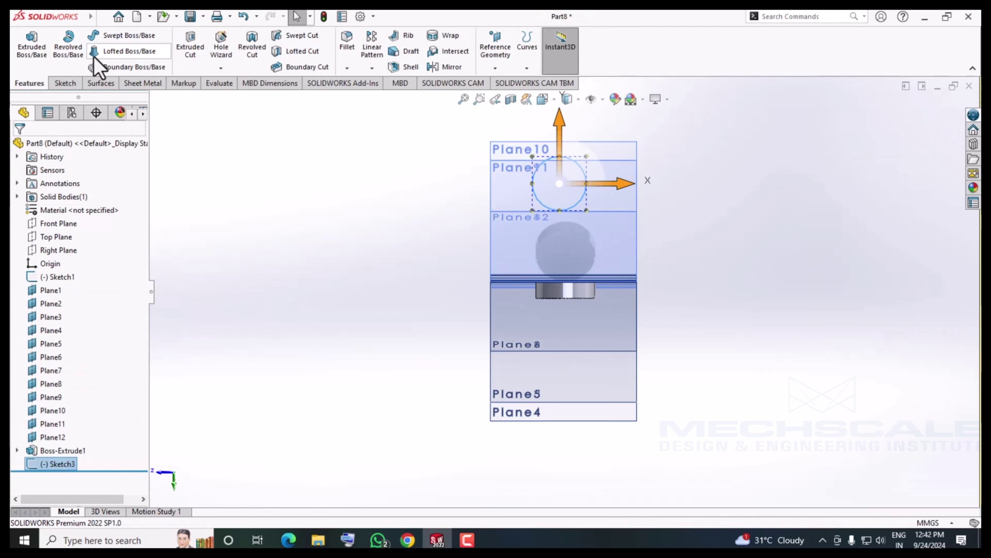
- Extrude the Plane10 circle 10 mm as Boss-Extrude2
click(31, 44)
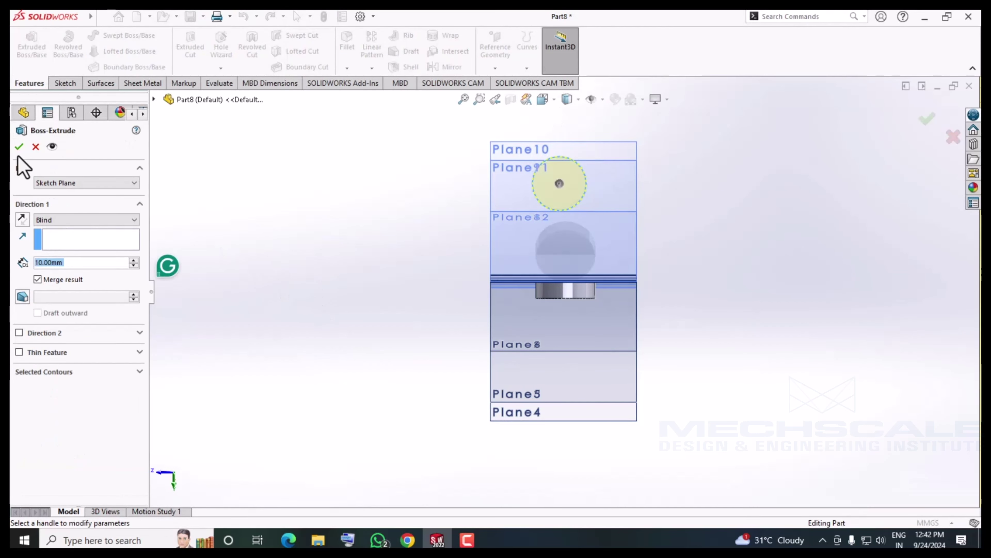
key(Return)
mouse_move(278, 308)
middle_down()
mouse_move(359, 321)
mouse_move(456, 310)
mouse_move(412, 390)
mouse_move(387, 310)
mouse_move(403, 339)
middle_up()
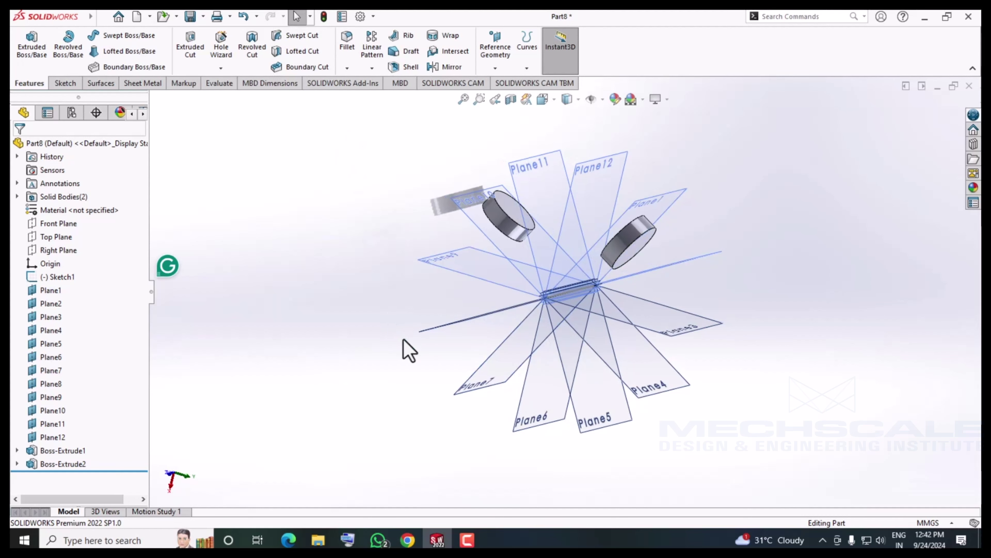